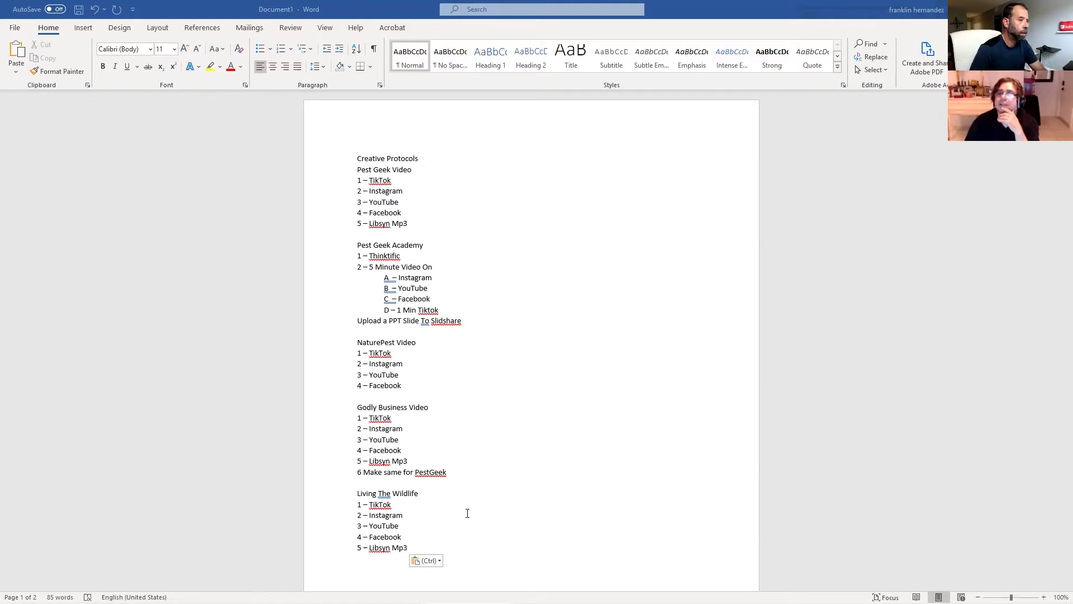
Switch to the new WordPress post and title it "Living The Wildlife"
{"action": "key", "text": "alt+Tab"}
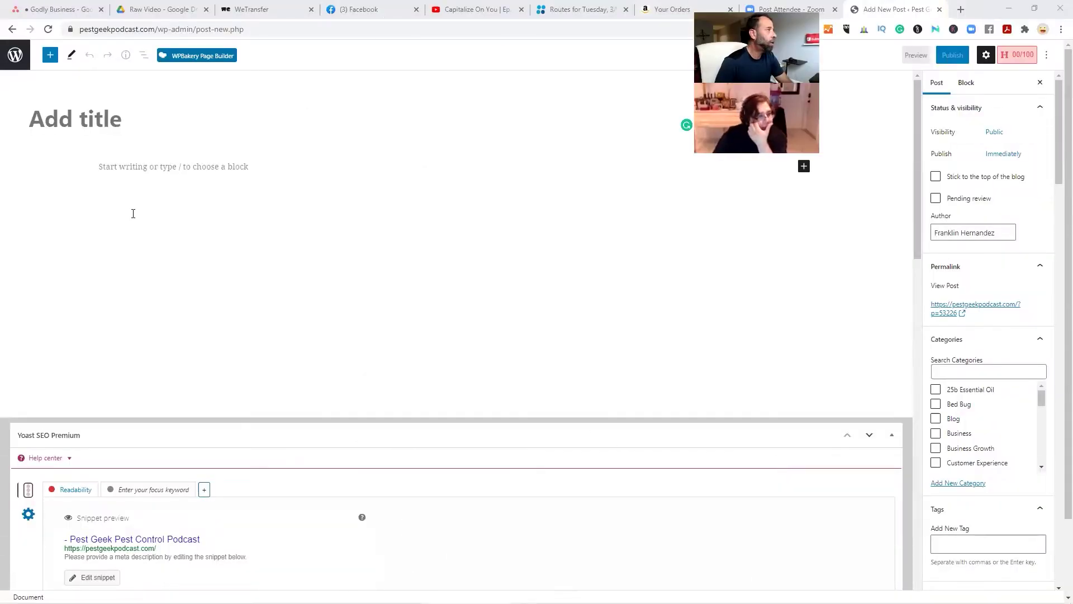
{"action": "left_click", "coordinate": [31, 125]}
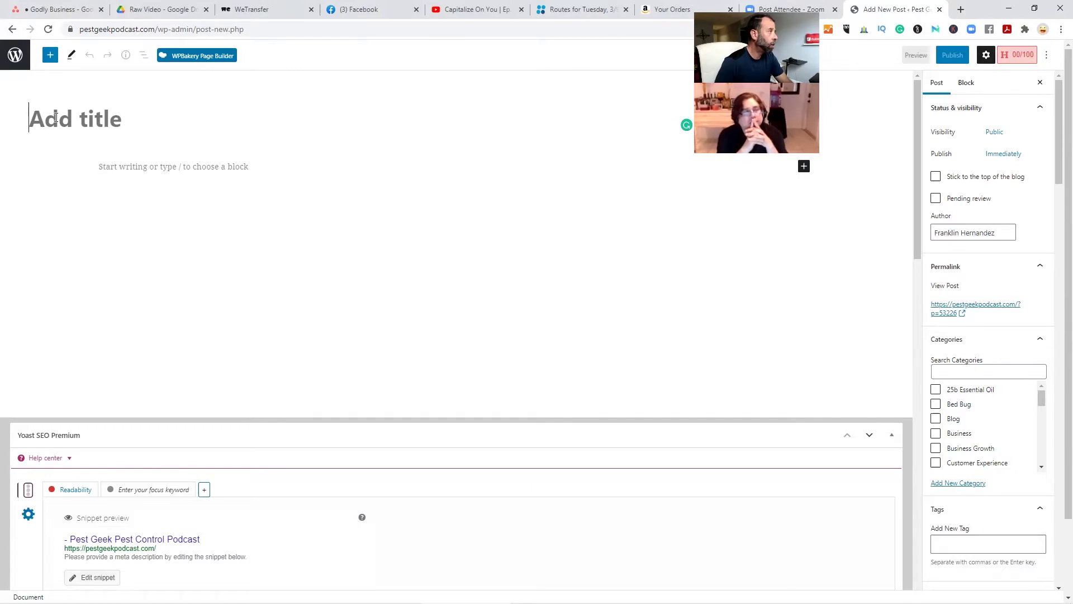
{"action": "type", "text": "L"}
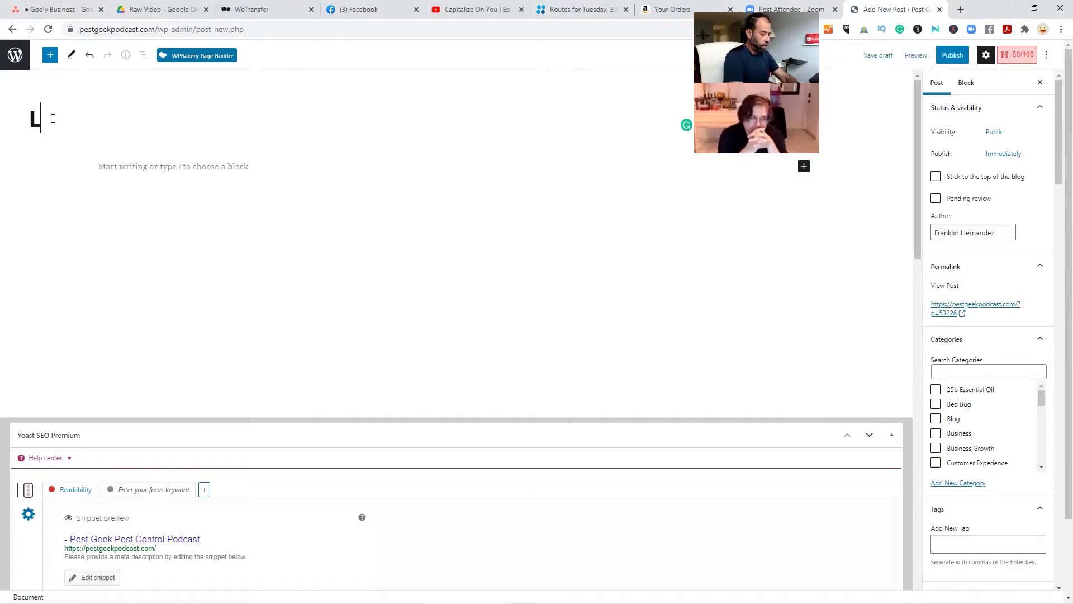
{"action": "type", "text": "iving Th"}
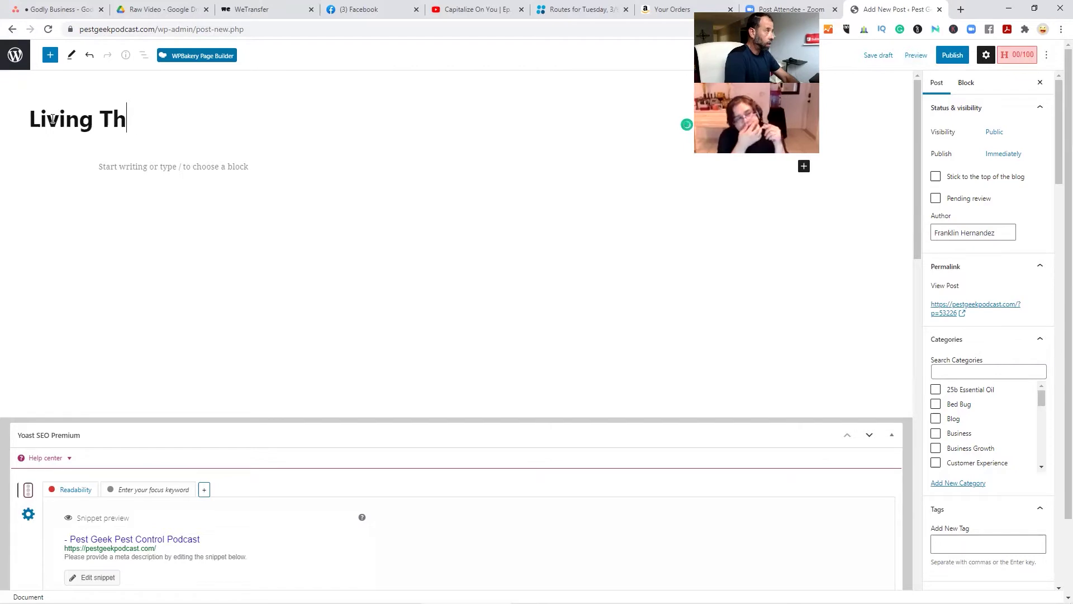
{"action": "type", "text": "e Wiuld"}
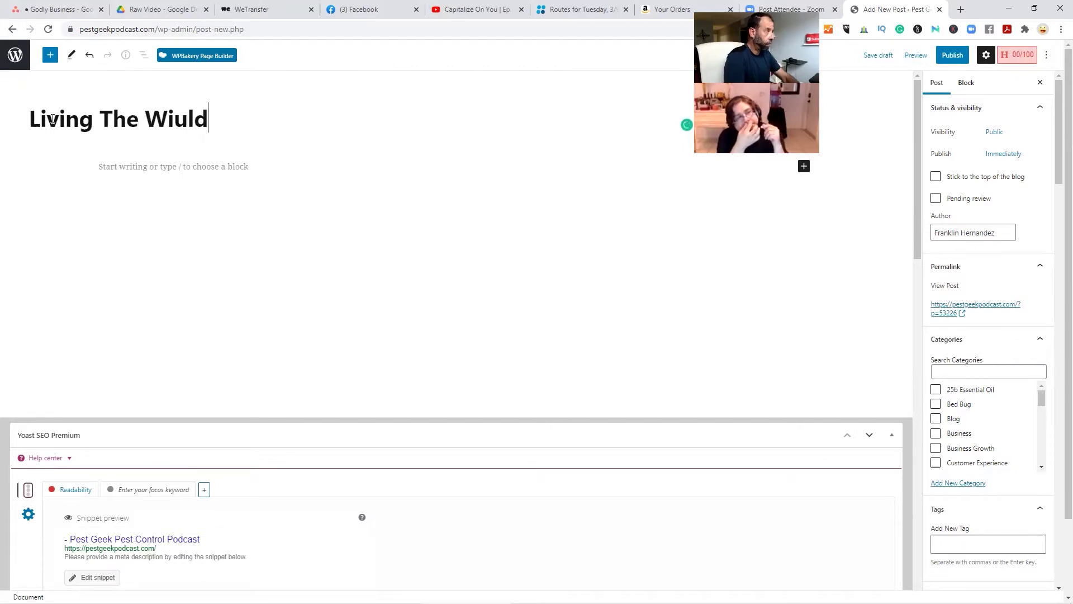
{"action": "key", "text": "BackSpace"}
{"action": "key", "text": "BackSpace"}
{"action": "key", "text": "BackSpace"}
{"action": "type", "text": "ldlife"}
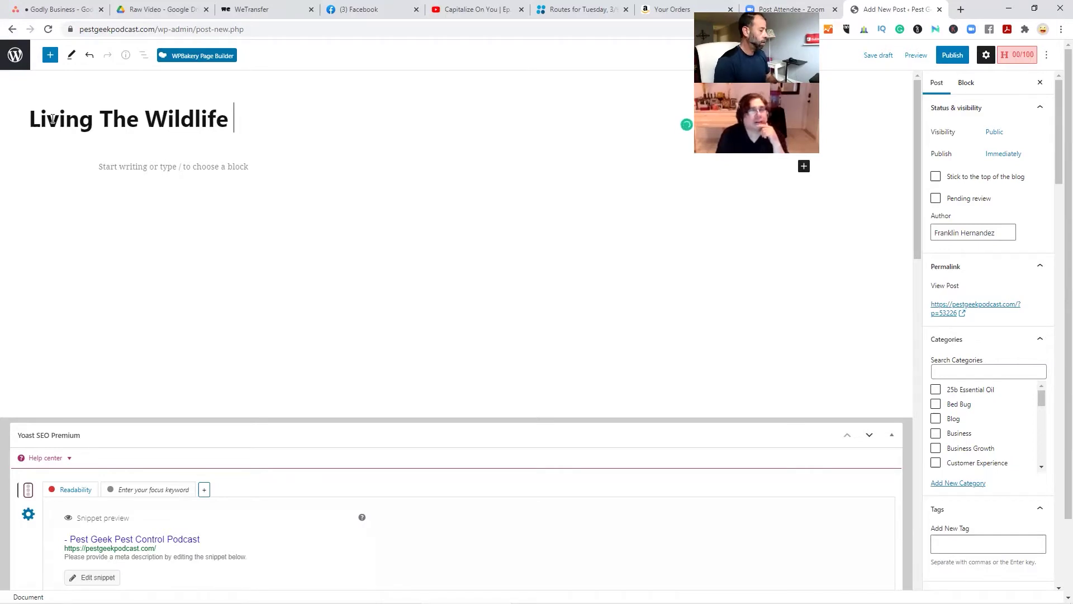
Enter the shortcode "[powerpress]" as the first block of the post body
{"action": "left_click", "coordinate": [99, 168]}
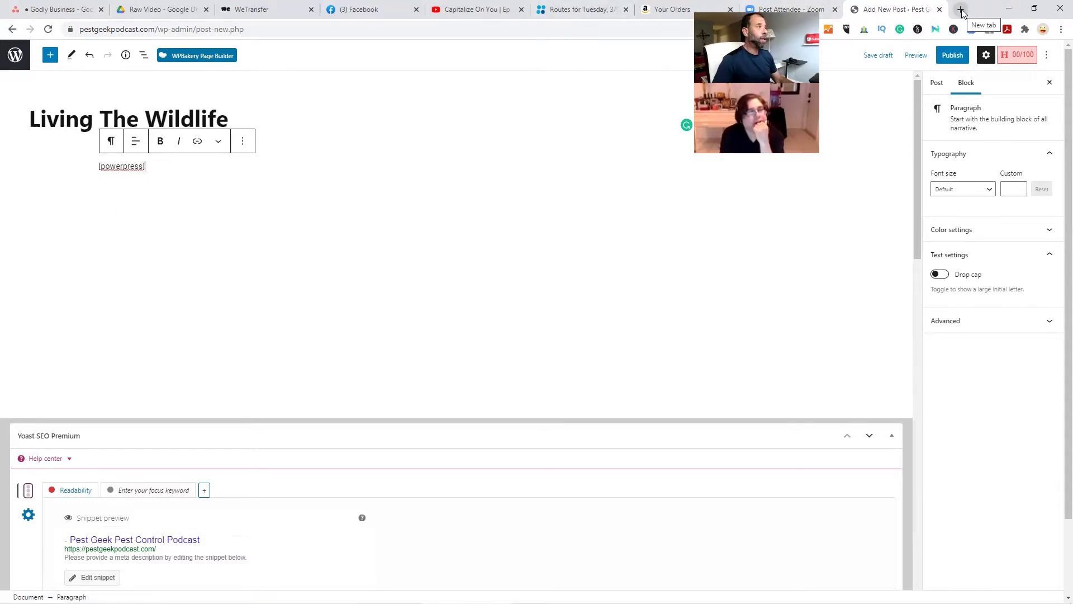
{"action": "left_click", "coordinate": [476, 11]}
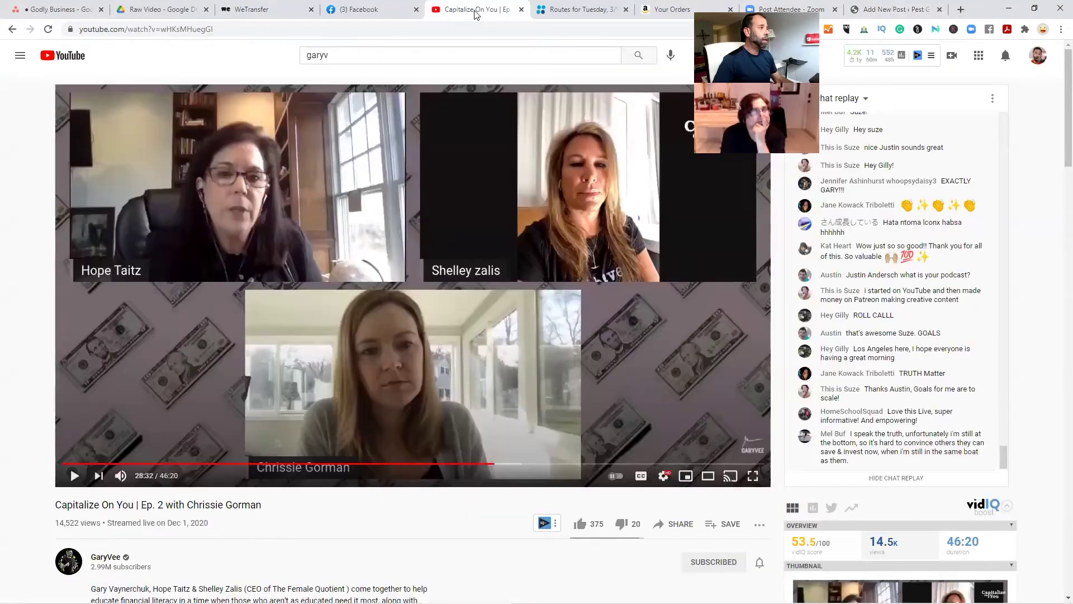
{"action": "left_click", "coordinate": [894, 11]}
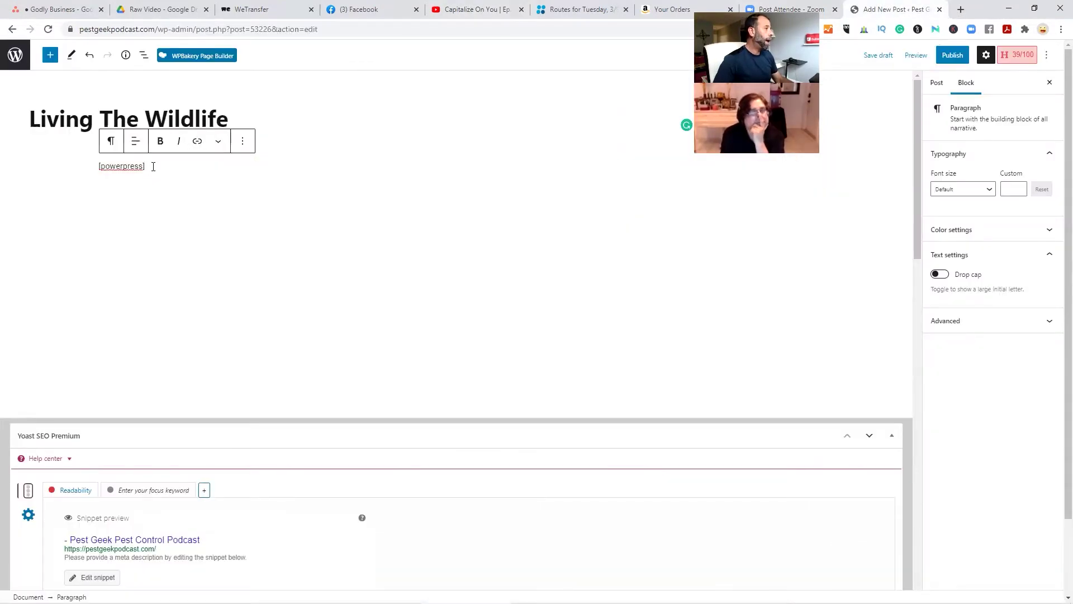
Add a placeholder paragraph reading "paragrapgh" below the shortcode and start an empty block under it
{"action": "key", "text": "Return"}
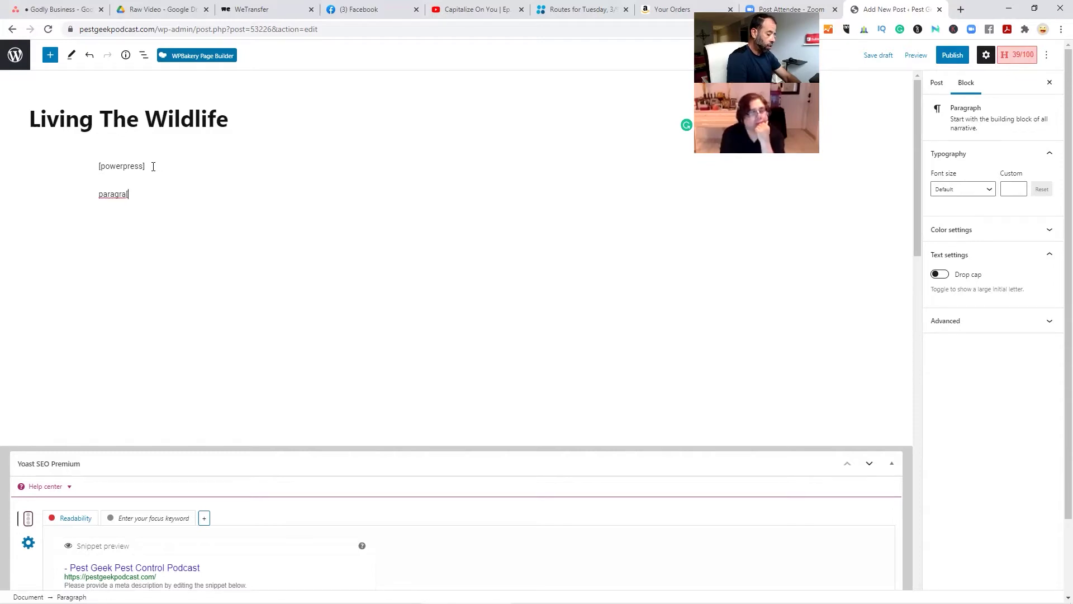
{"action": "key", "text": "BackSpace"}
{"action": "type", "text": "pg"}
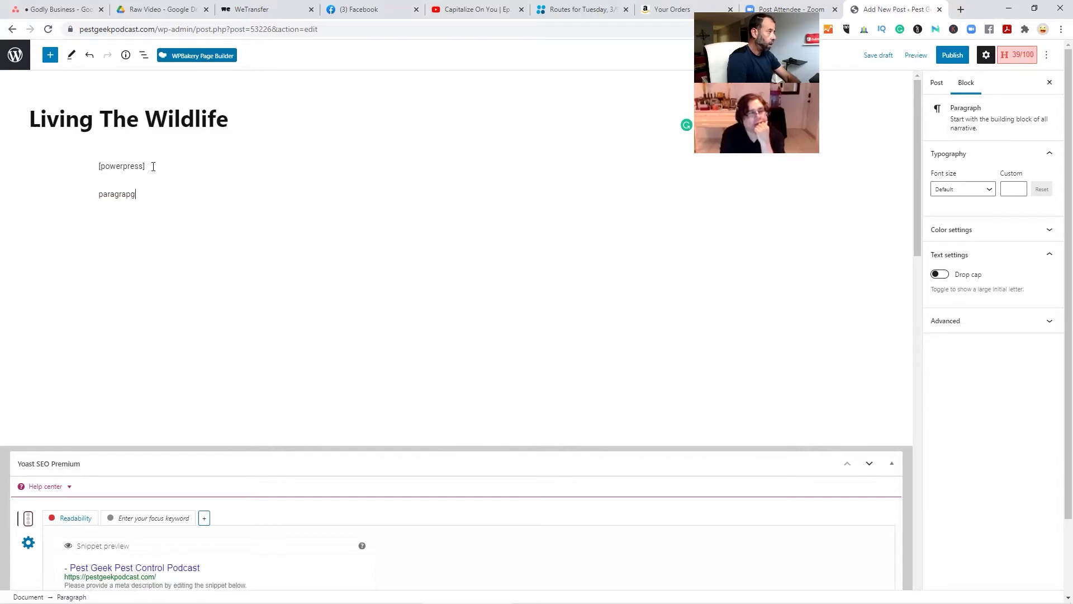
{"action": "type", "text": "h"}
{"action": "key", "text": "Return"}
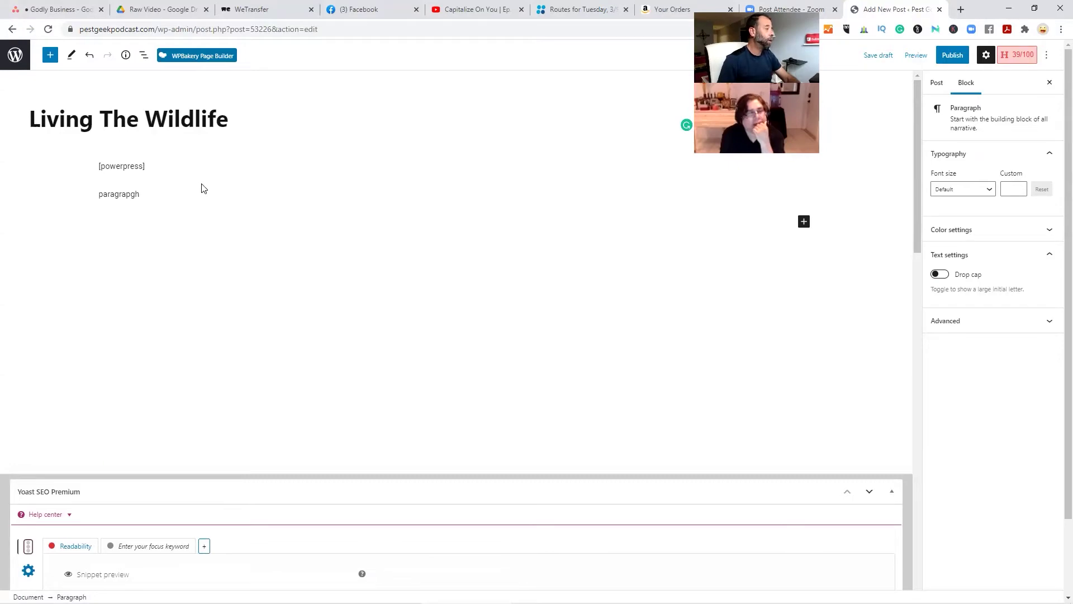
Copy the share link of the YouTube video "Capitalize On You | Ep. 2" and embed it below the placeholder paragraph
{"action": "left_click", "coordinate": [479, 11]}
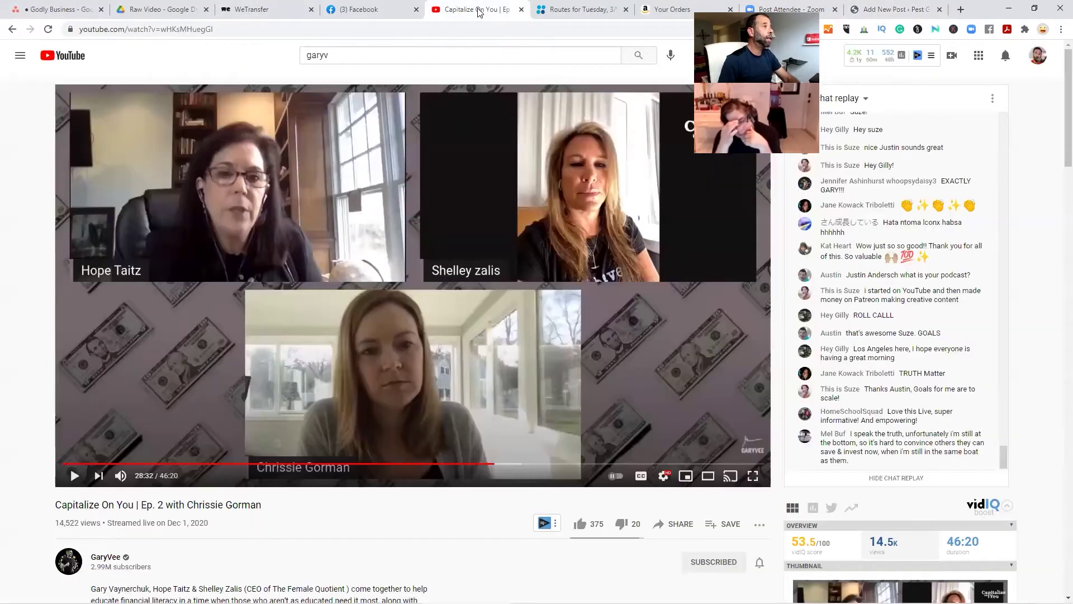
{"action": "left_click", "coordinate": [675, 525]}
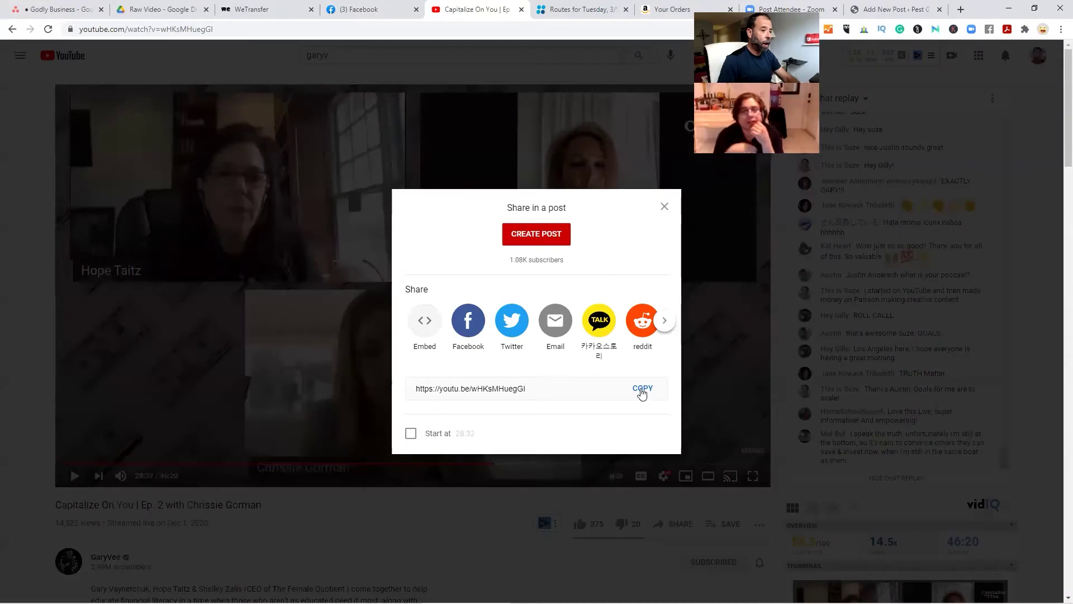
{"action": "left_click", "coordinate": [642, 389]}
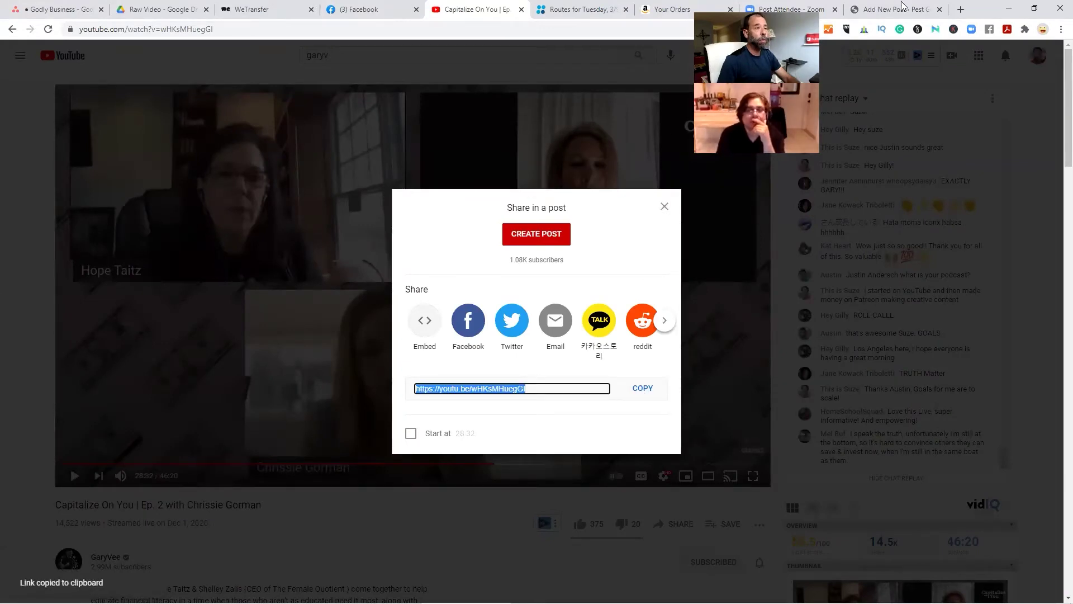
{"action": "key", "text": "ctrl+9"}
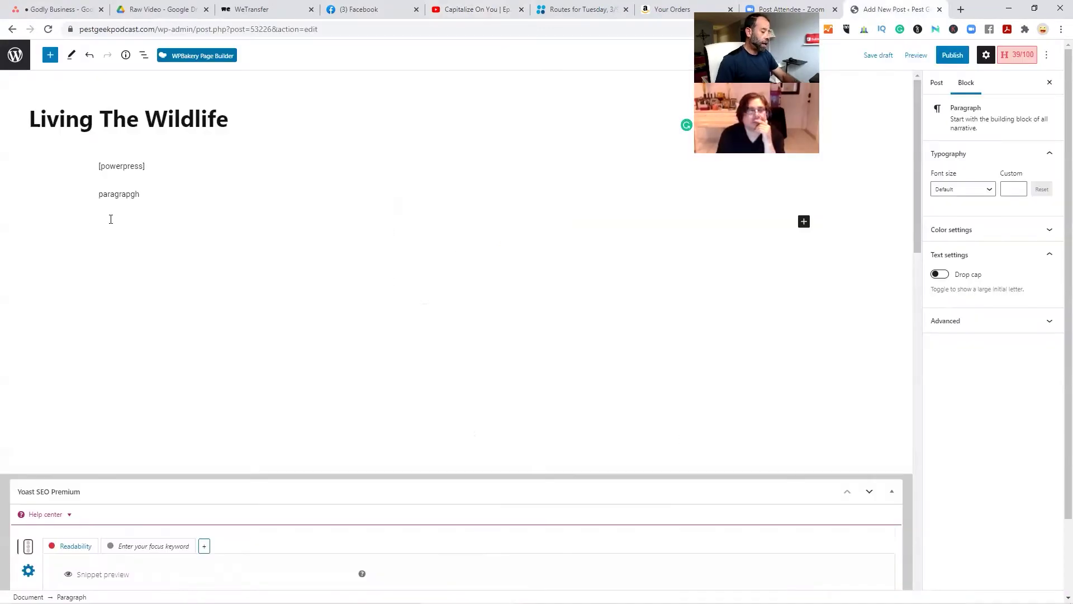
{"action": "key", "text": "ctrl+v"}
{"action": "scroll", "coordinate": [119, 319], "scroll_direction": "down", "scroll_amount": 5}
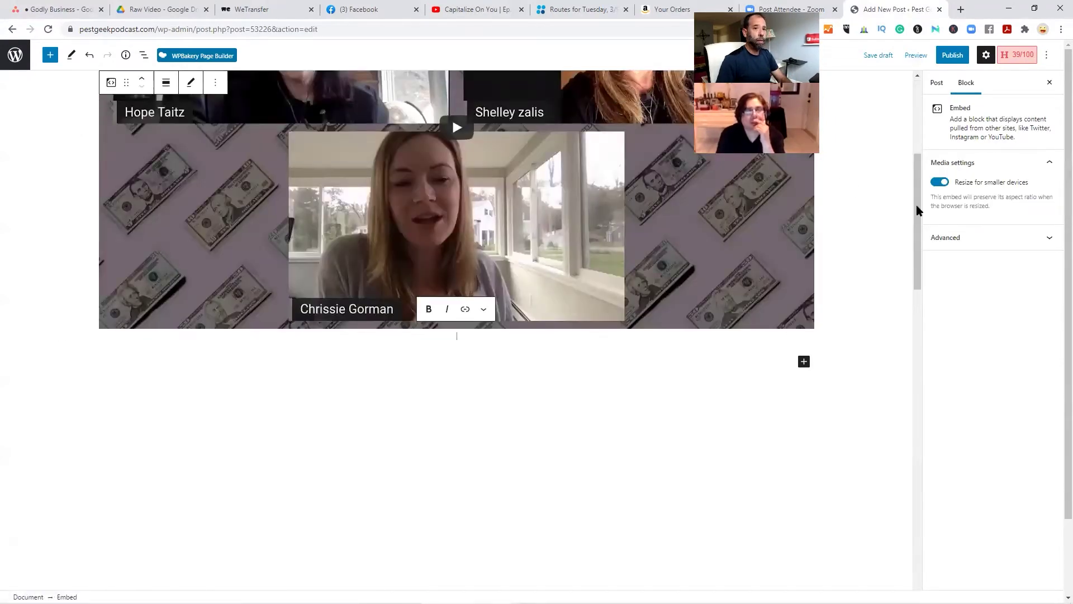
{"action": "left_click_drag", "start_coordinate": [918, 202], "coordinate": [911, 106]}
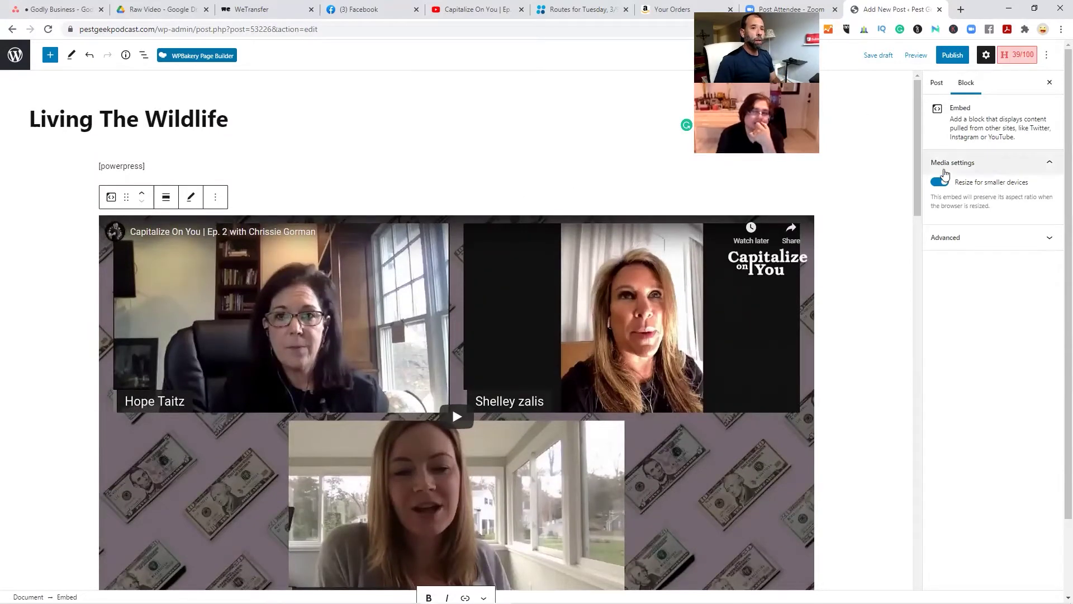
Open the Libsyn dashboard in a new browser tab
{"action": "left_click", "coordinate": [961, 9]}
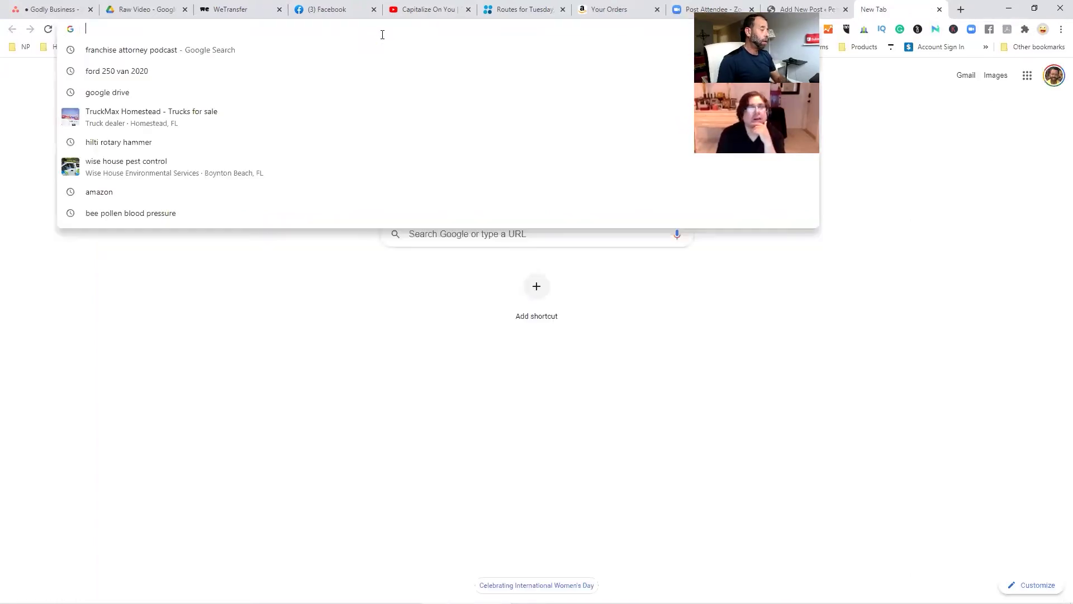
{"action": "type", "text": "lib"}
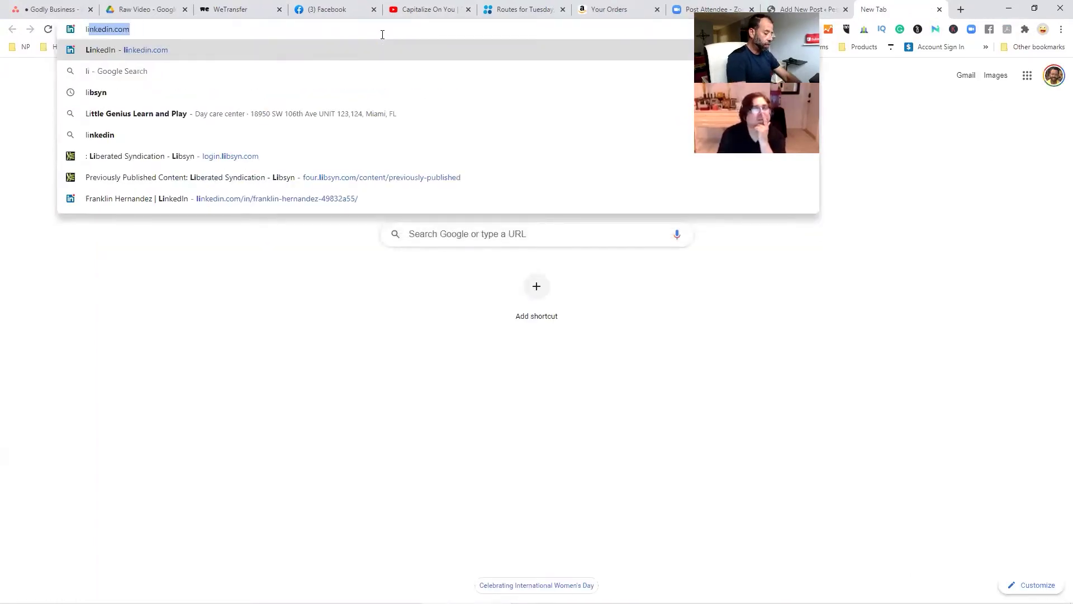
{"action": "key", "text": "BackSpace"}
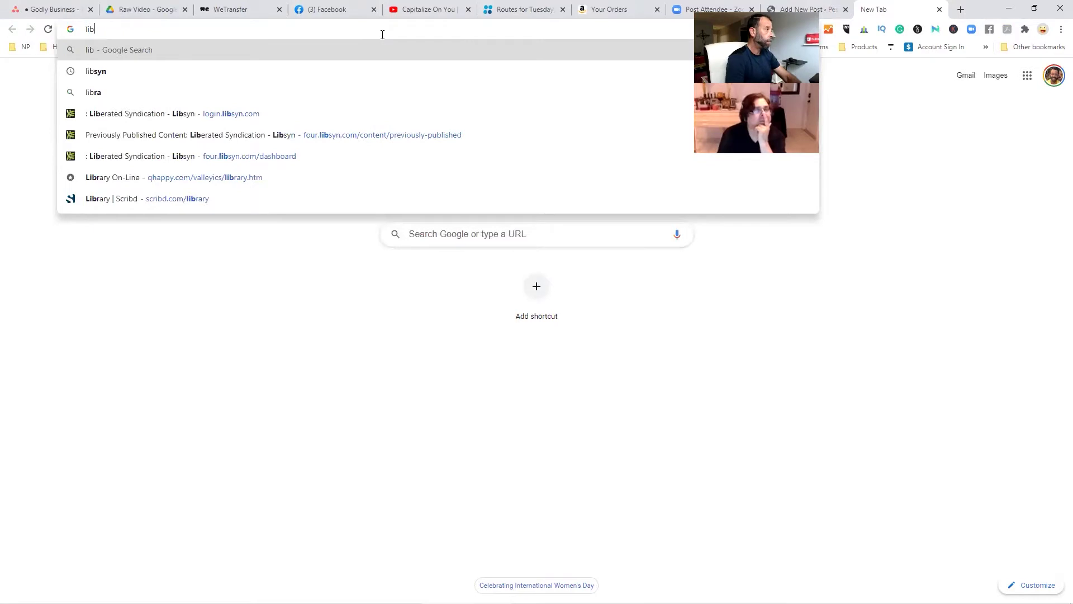
{"action": "left_click", "coordinate": [192, 129]}
{"action": "left_click", "coordinate": [526, 392]}
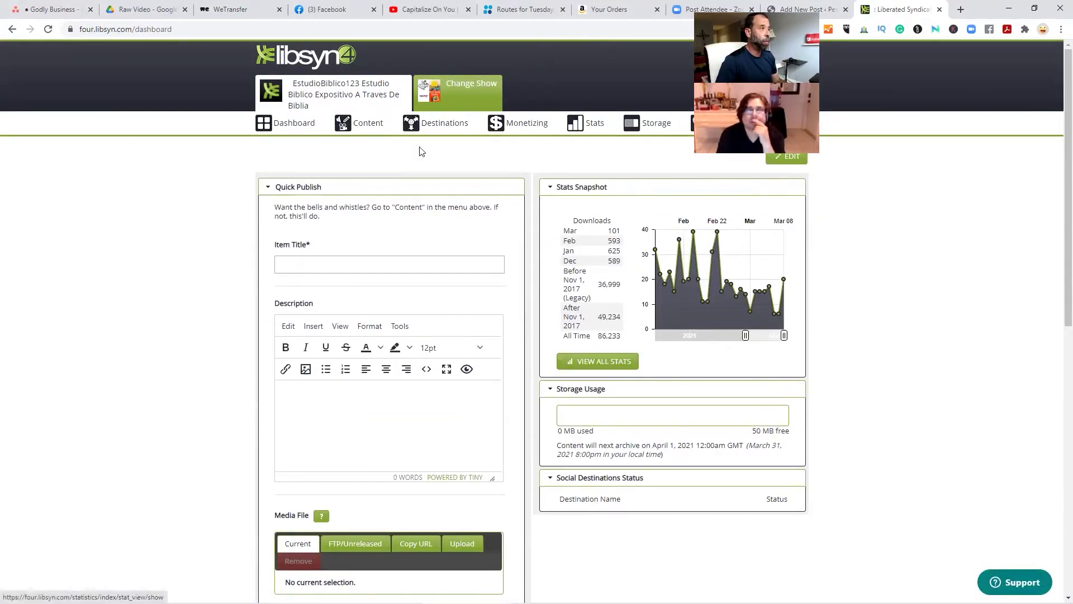
Copy the direct download URL of the previously published episode "EB123 56 Galatas Clase 21 El Fruto Del Amor"
{"action": "mouse_move", "coordinate": [372, 127]}
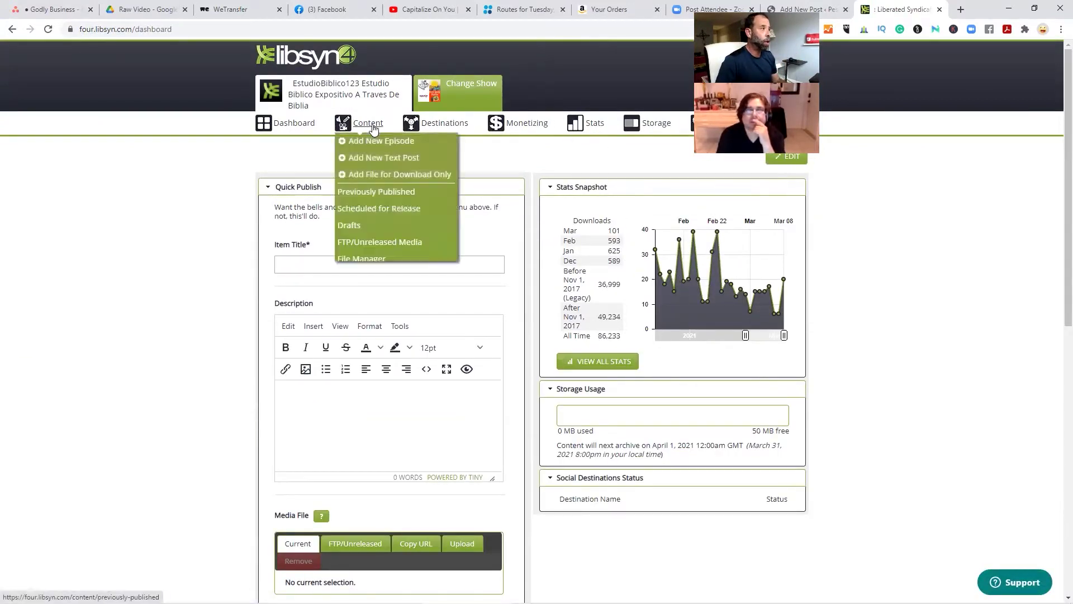
{"action": "left_click", "coordinate": [375, 195]}
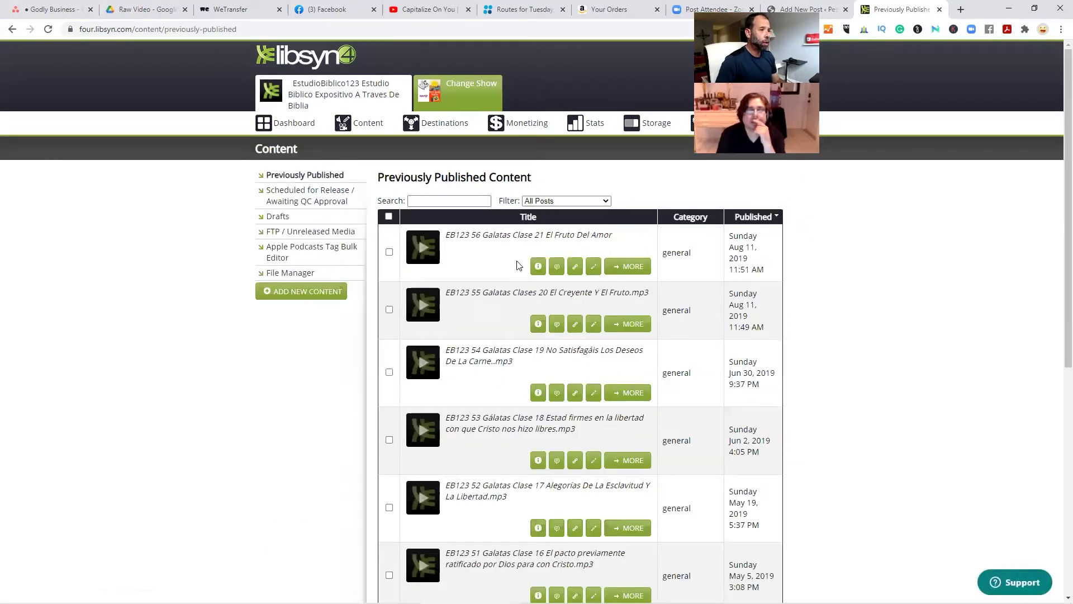
{"action": "left_click", "coordinate": [576, 267]}
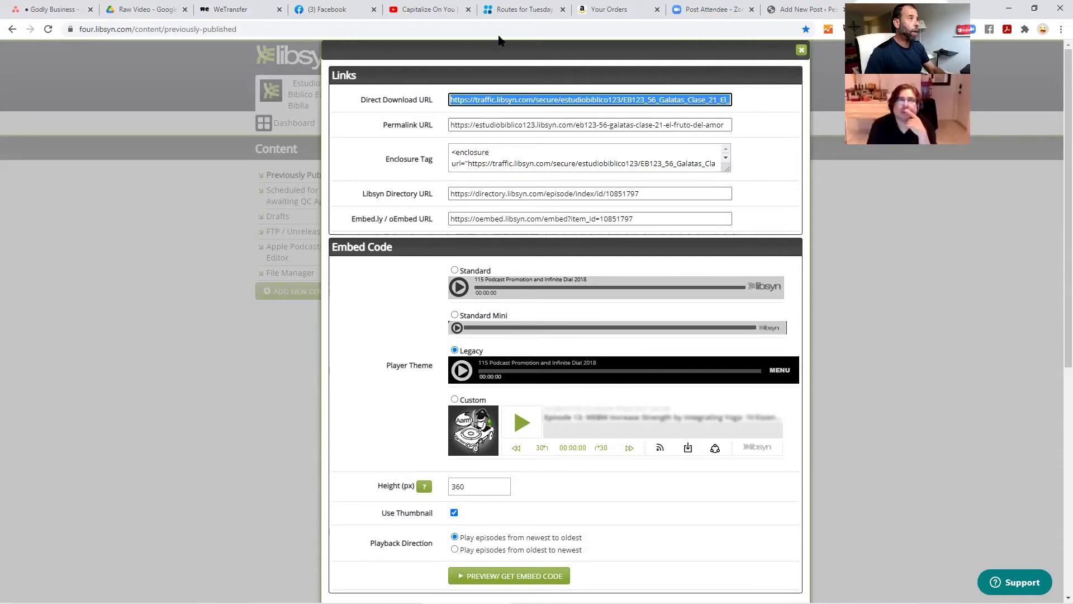
Back in the WordPress post, paste the copied Libsyn URL as the podcast episode's media URL and verify it
{"action": "left_click", "coordinate": [803, 9]}
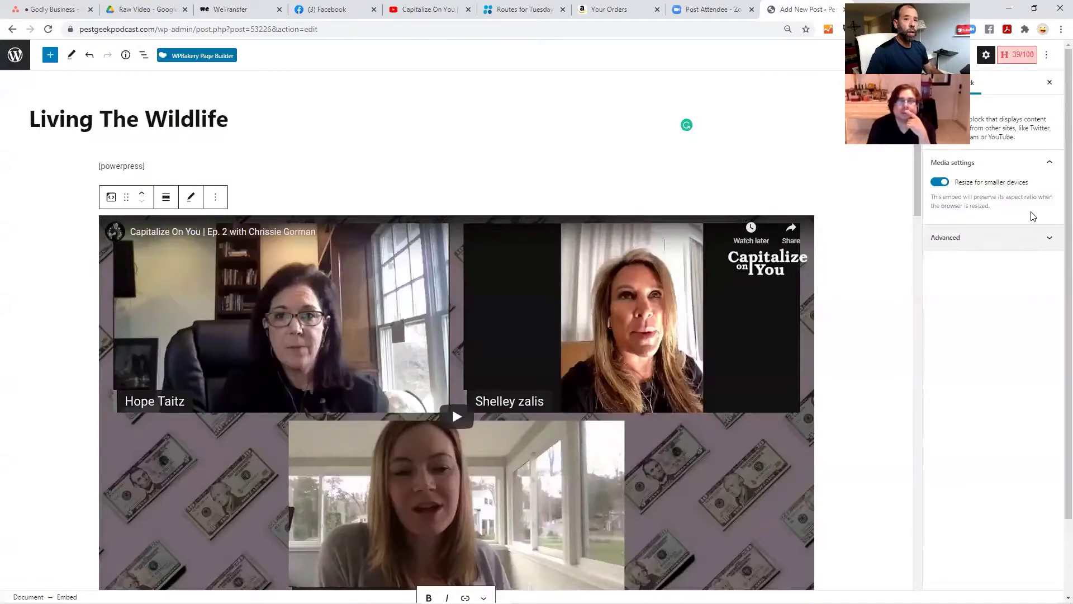
{"action": "left_click_drag", "start_coordinate": [915, 181], "coordinate": [915, 574]}
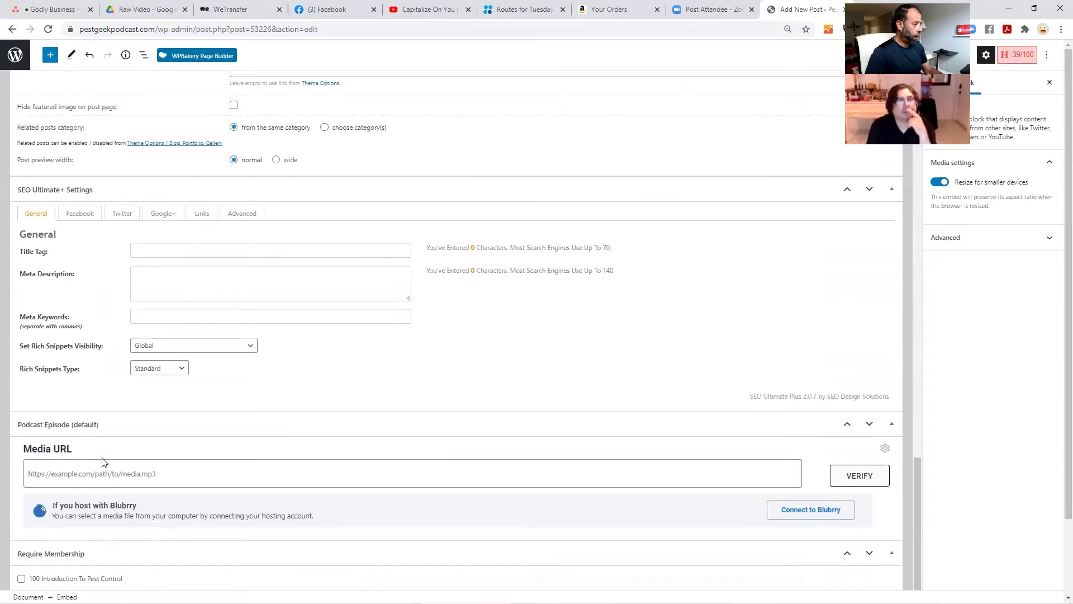
{"action": "left_click", "coordinate": [76, 472]}
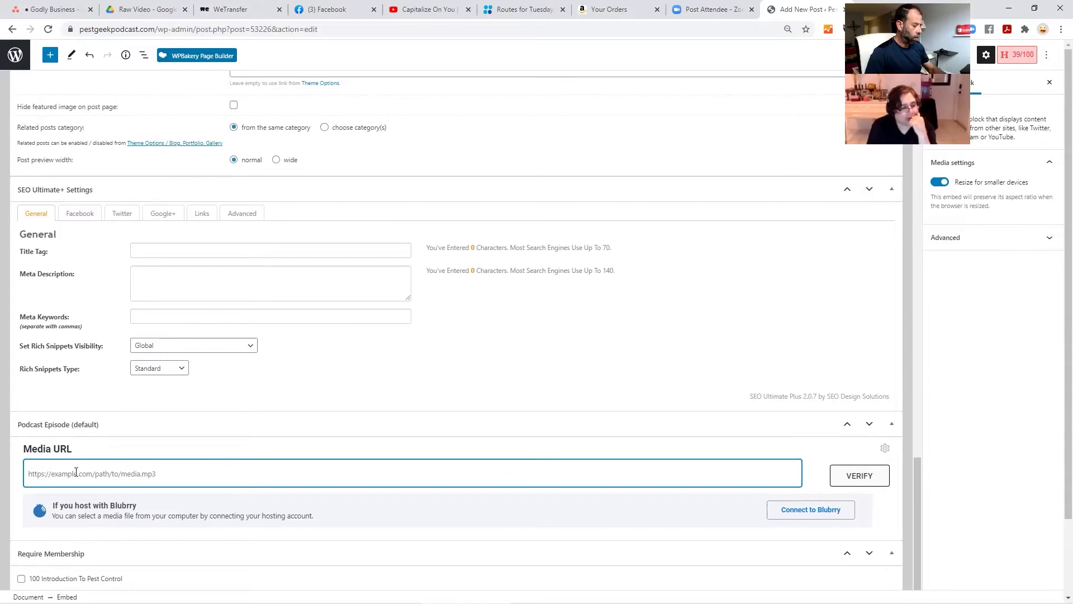
{"action": "key", "text": "ctrl+v"}
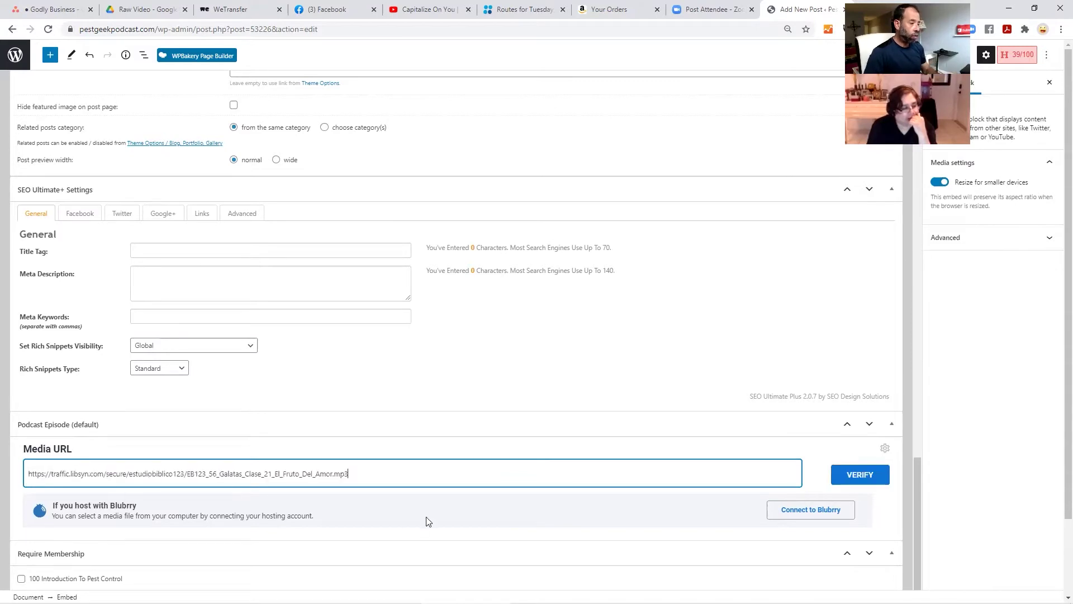
{"action": "left_click", "coordinate": [873, 475]}
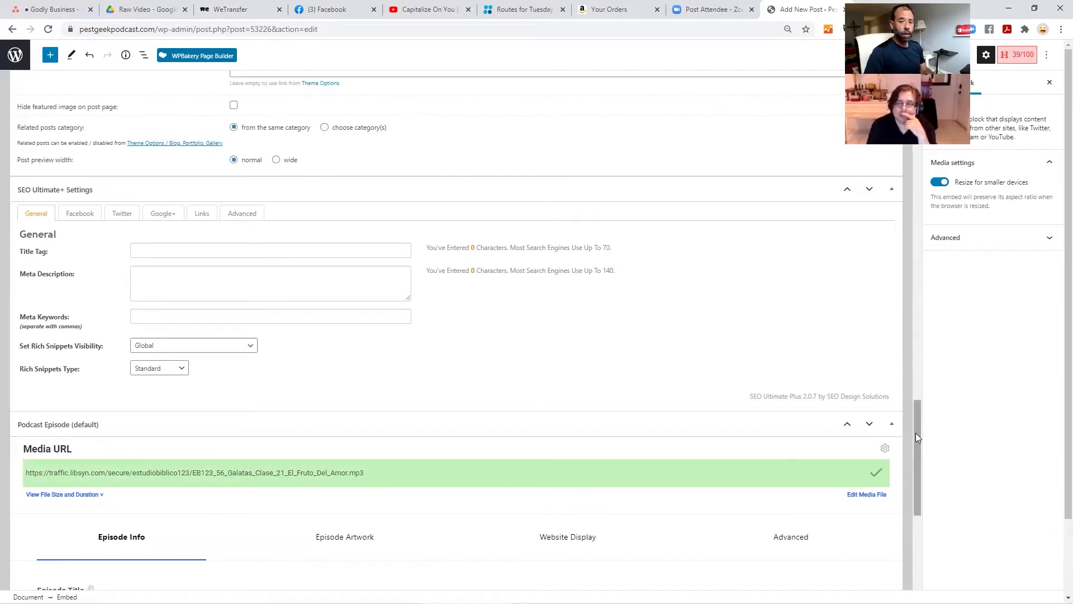
Assign the post to the Podcast category in the post settings
{"action": "left_click_drag", "start_coordinate": [917, 433], "coordinate": [918, 163]}
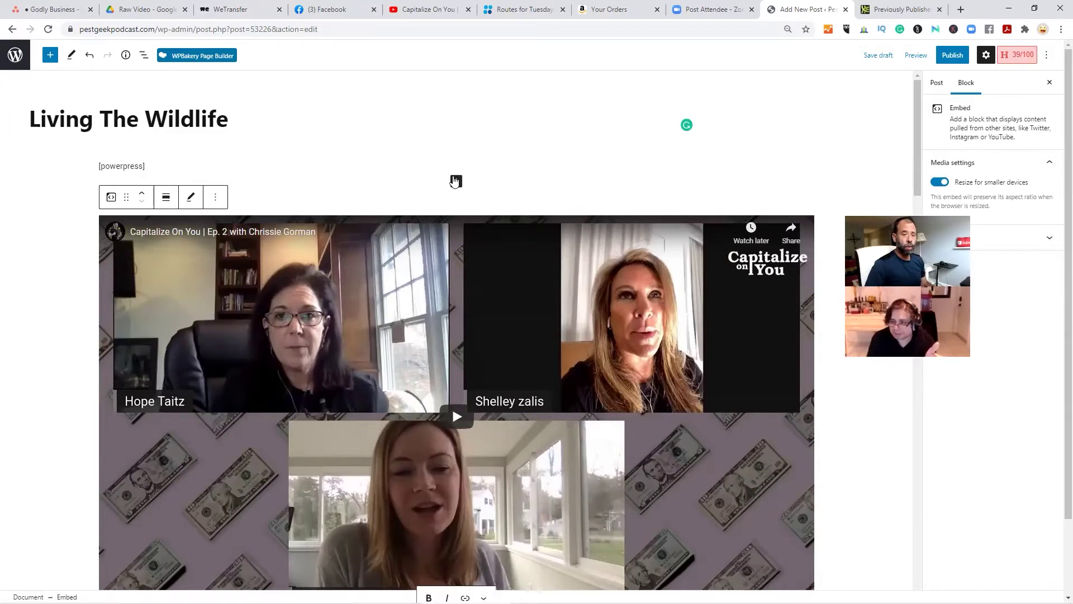
{"action": "left_click", "coordinate": [937, 83]}
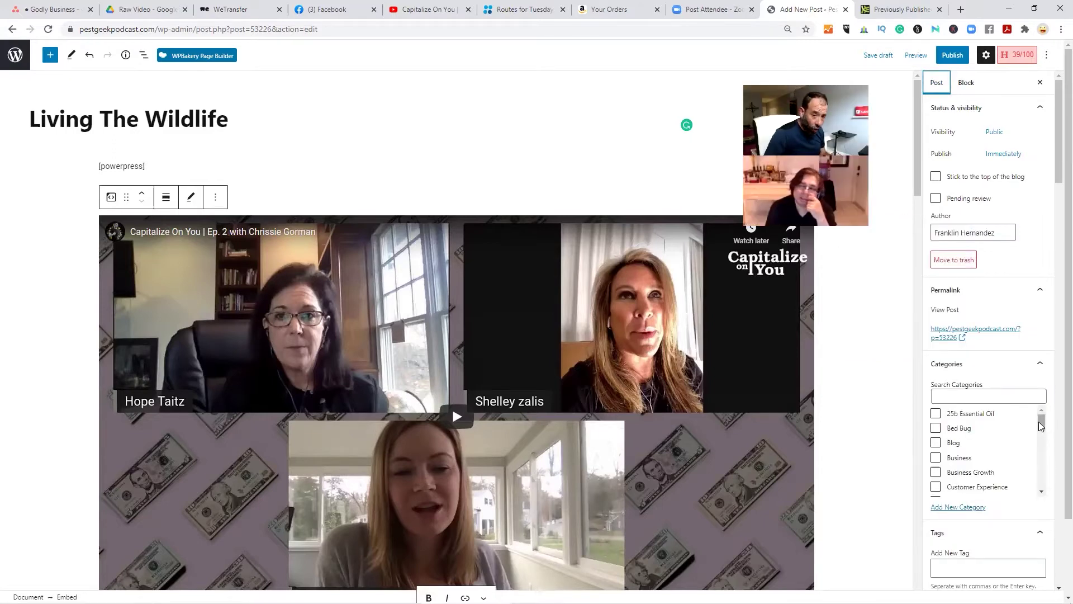
{"action": "left_click", "coordinate": [1045, 439]}
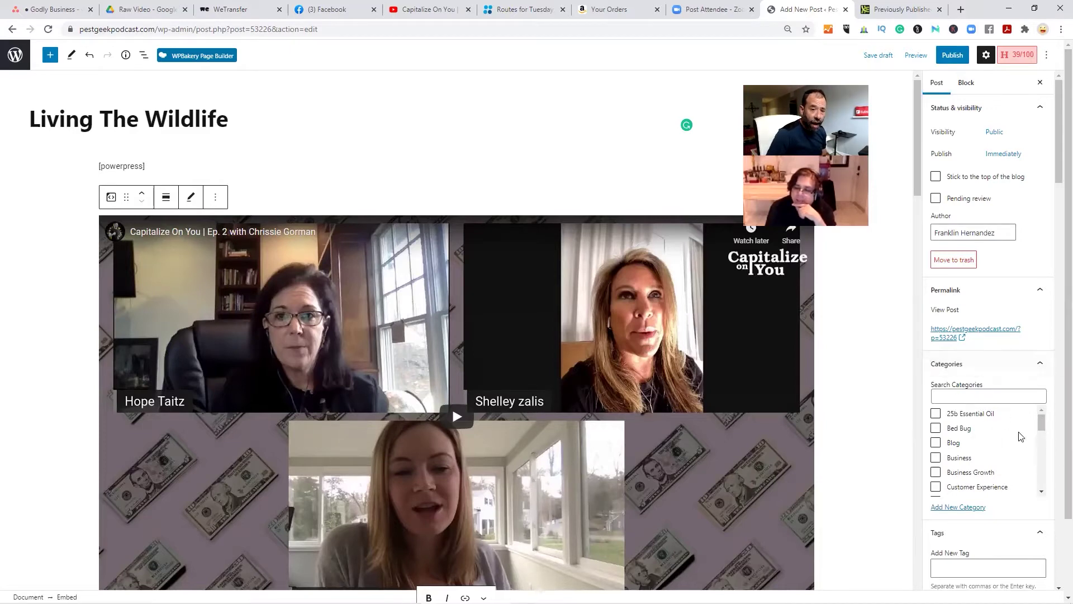
{"action": "left_click_drag", "start_coordinate": [1039, 421], "coordinate": [1043, 462]}
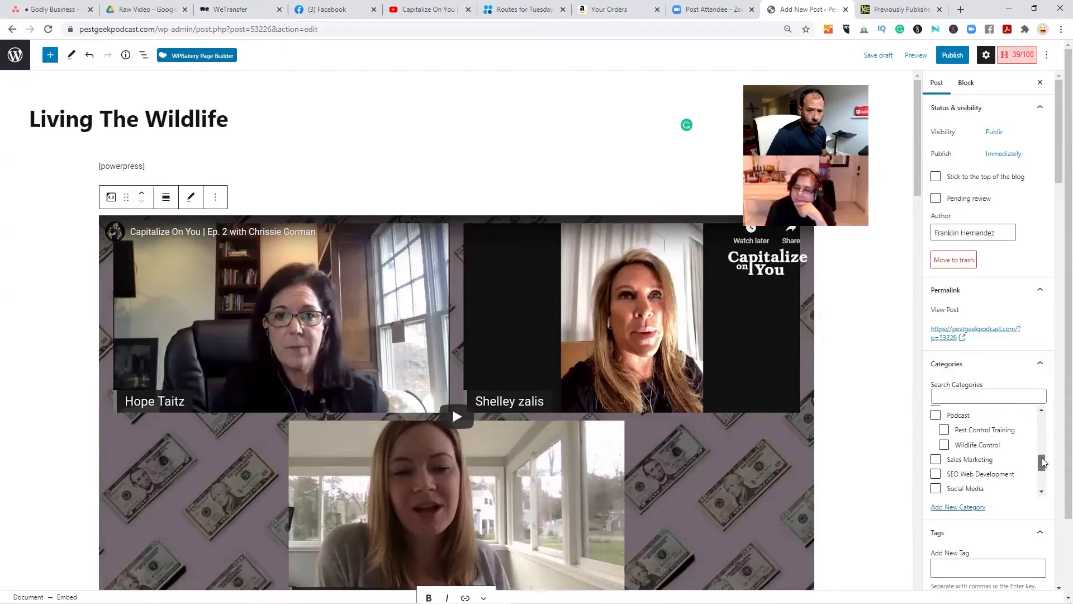
{"action": "left_click", "coordinate": [935, 416]}
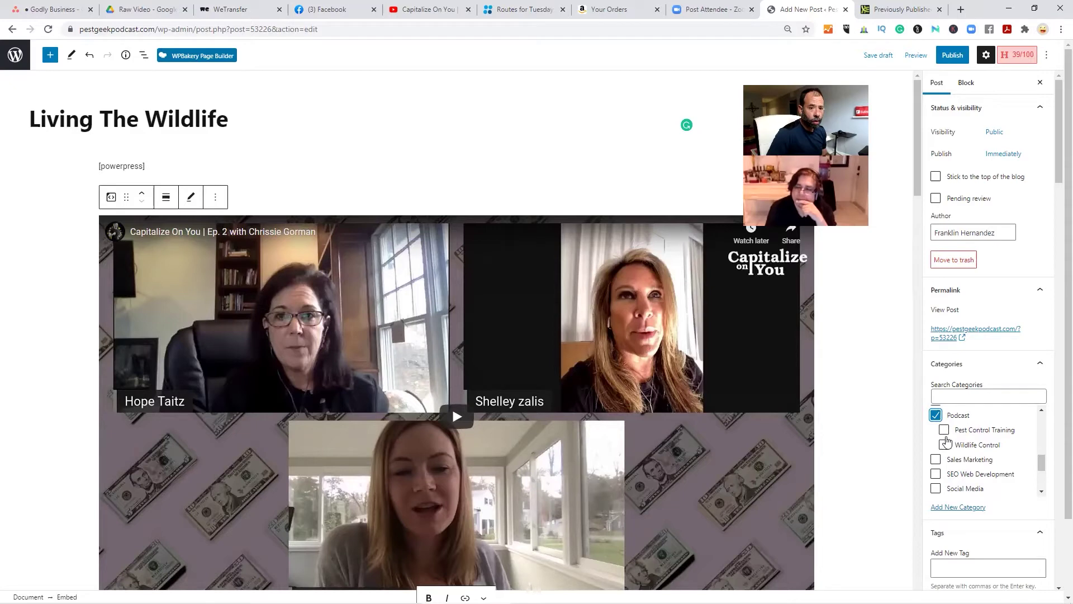
Assign the post to the Wildlife Control subcategory as well and save the draft
{"action": "left_click", "coordinate": [944, 445]}
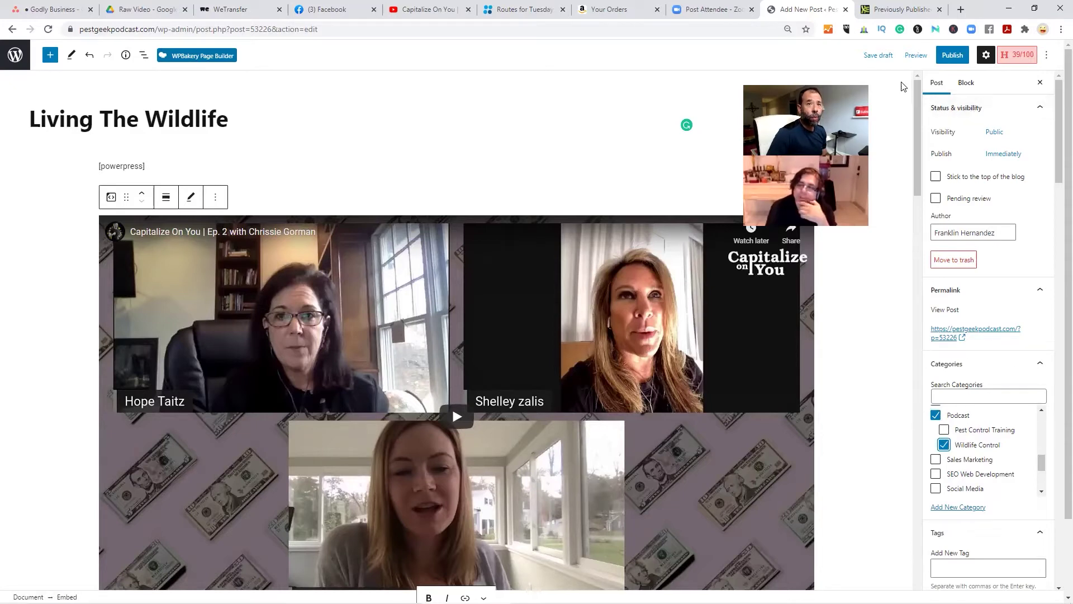
{"action": "left_click", "coordinate": [878, 55]}
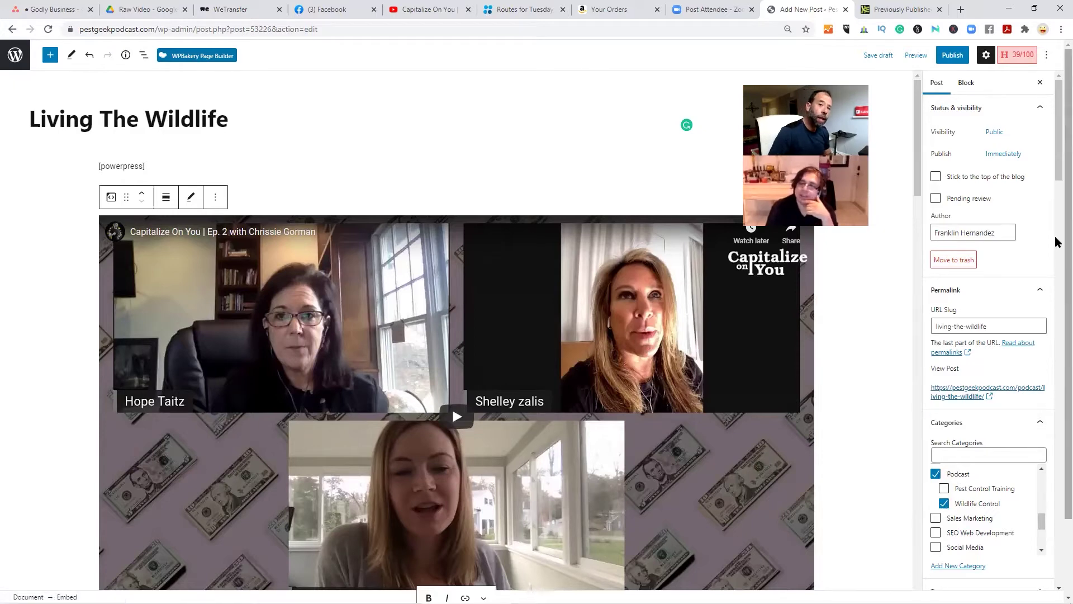
Add the existing tag "raccoon" to the post
{"action": "left_click_drag", "start_coordinate": [1057, 175], "coordinate": [1057, 244]}
{"action": "left_click", "coordinate": [969, 314]}
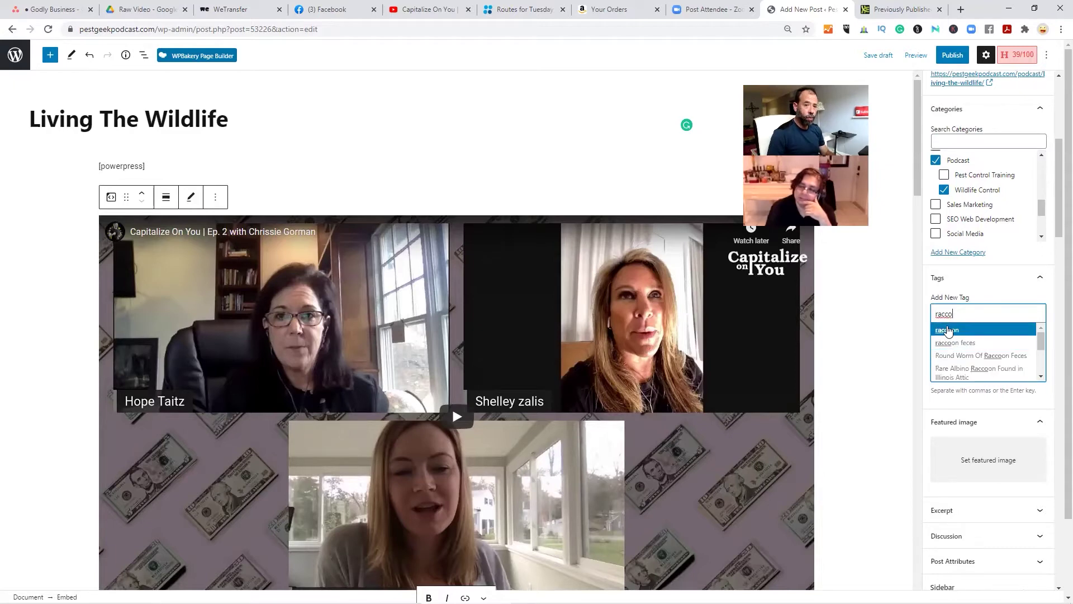
{"action": "left_click", "coordinate": [948, 330]}
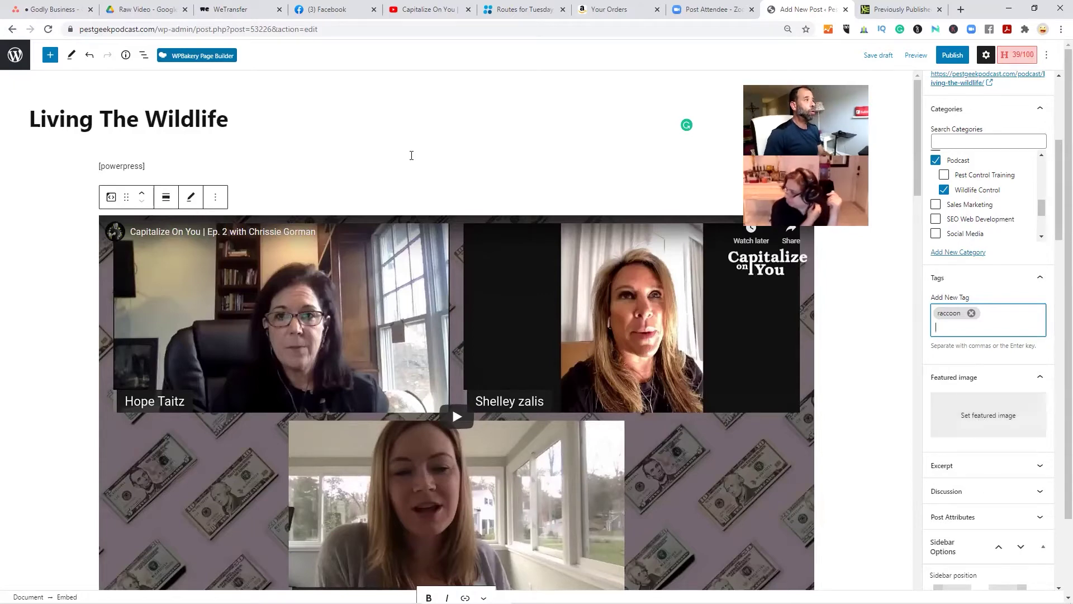
On YouTube, open your own channel's "Servant Leadership How To Become A Servant Of All" video, pause it and examine its tag list
{"action": "left_click", "coordinate": [426, 16]}
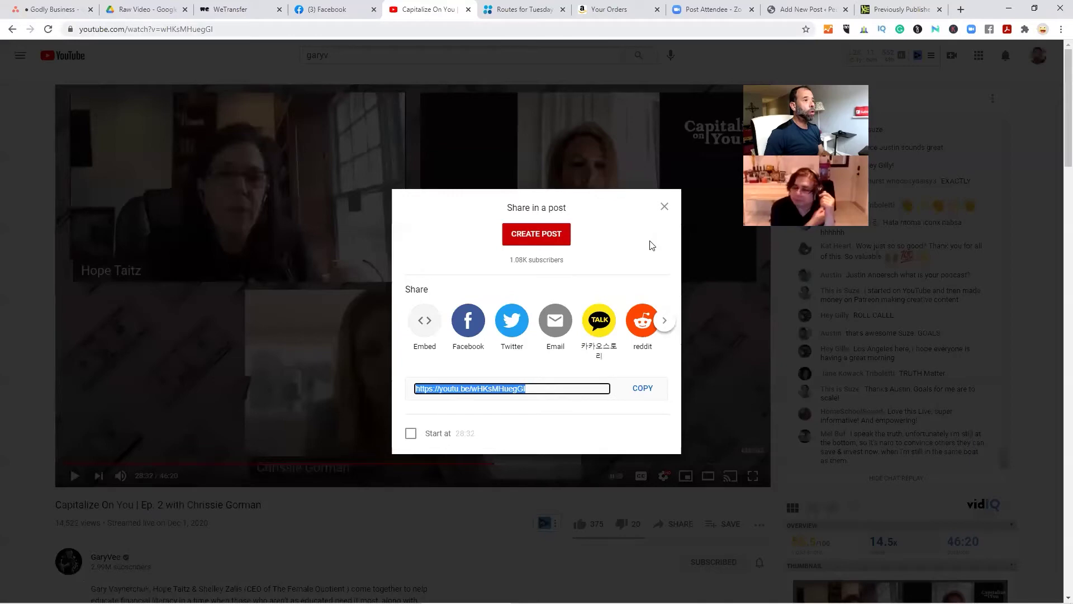
{"action": "left_click", "coordinate": [664, 209]}
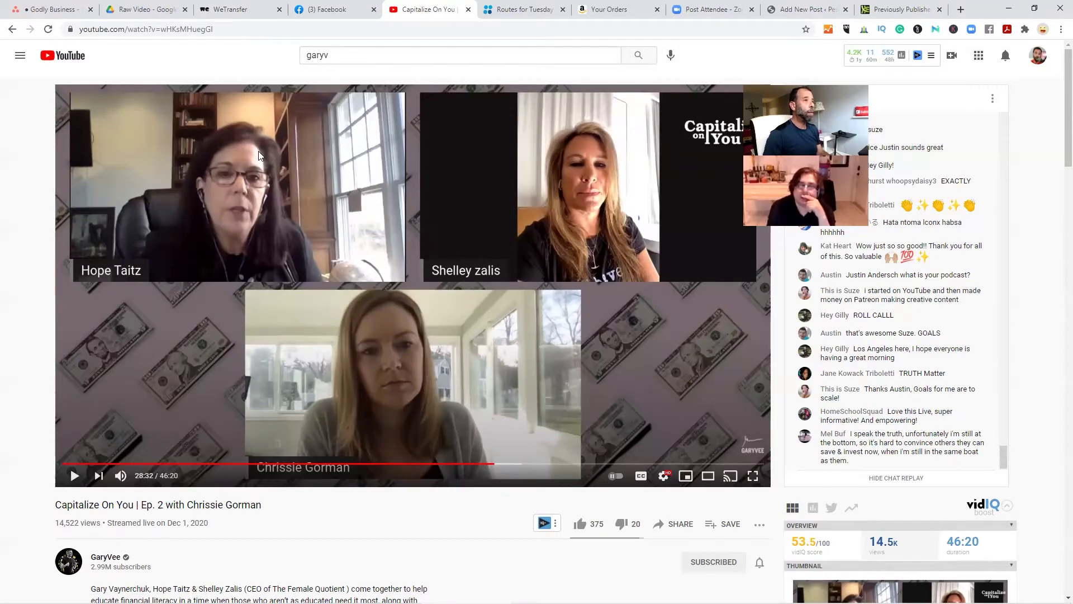
{"action": "left_click", "coordinate": [1038, 55]}
{"action": "left_click", "coordinate": [922, 129]}
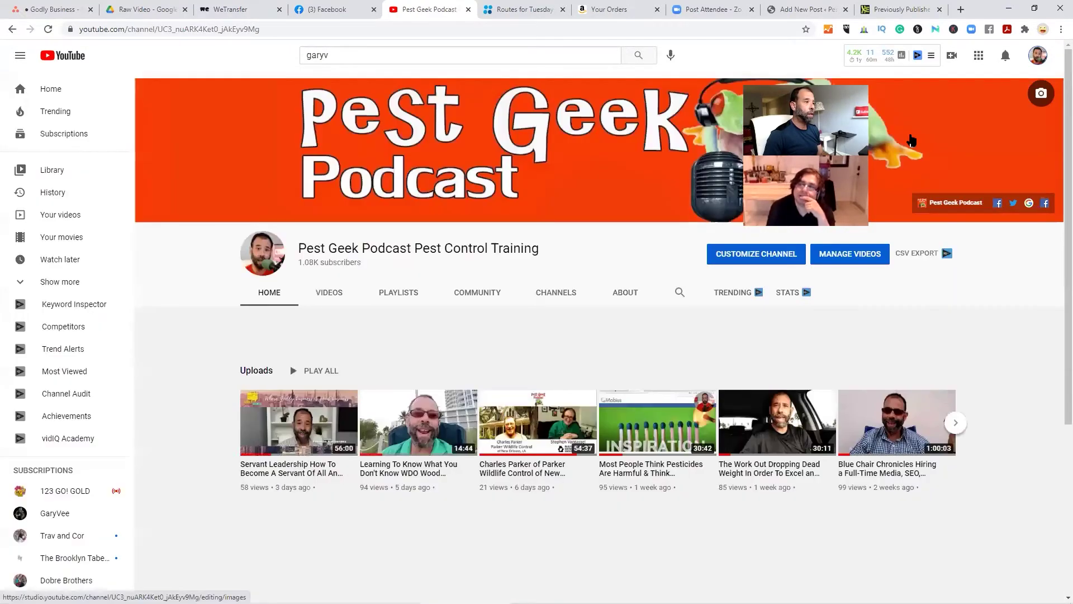
{"action": "left_click", "coordinate": [306, 422]}
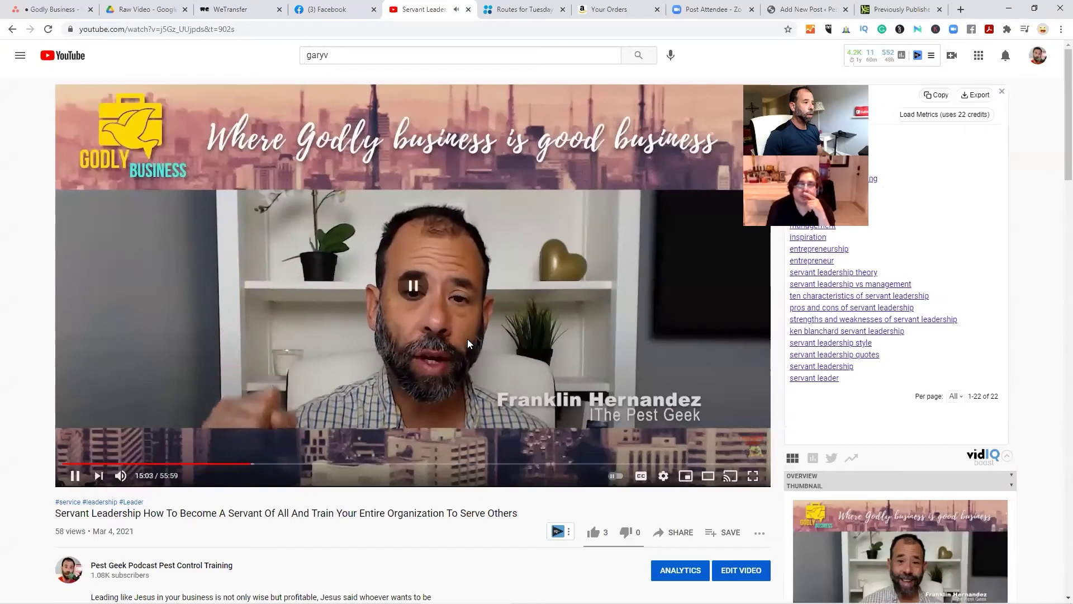
{"action": "left_click", "coordinate": [468, 339]}
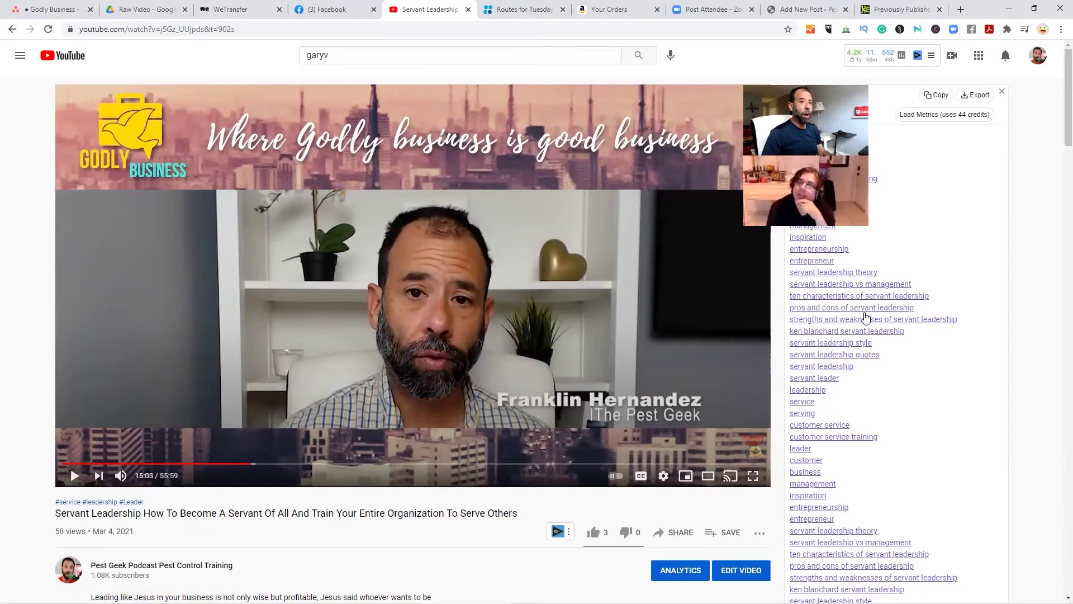
{"action": "key", "text": "alt+Tab"}
{"action": "key", "text": "alt+Tab"}
{"action": "key", "text": "alt+Tab"}
{"action": "key", "text": "alt+Tab"}
{"action": "key", "text": "alt+Tab"}
{"action": "key", "text": "alt+Tab"}
{"action": "key", "text": "alt+Tab"}
{"action": "key", "text": "alt+Tab"}
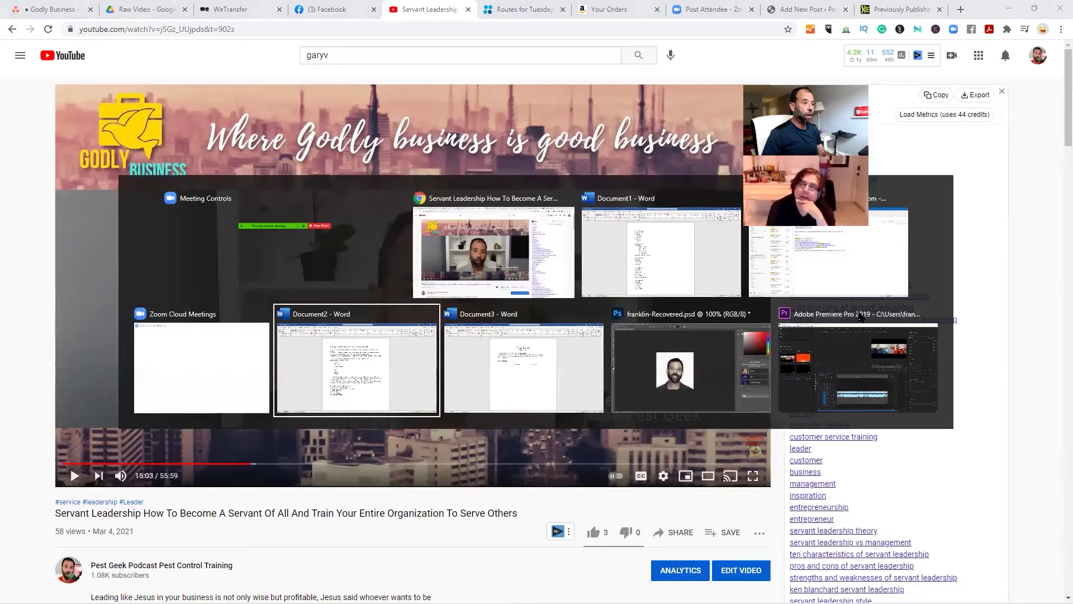
{"action": "key", "text": "alt+Tab"}
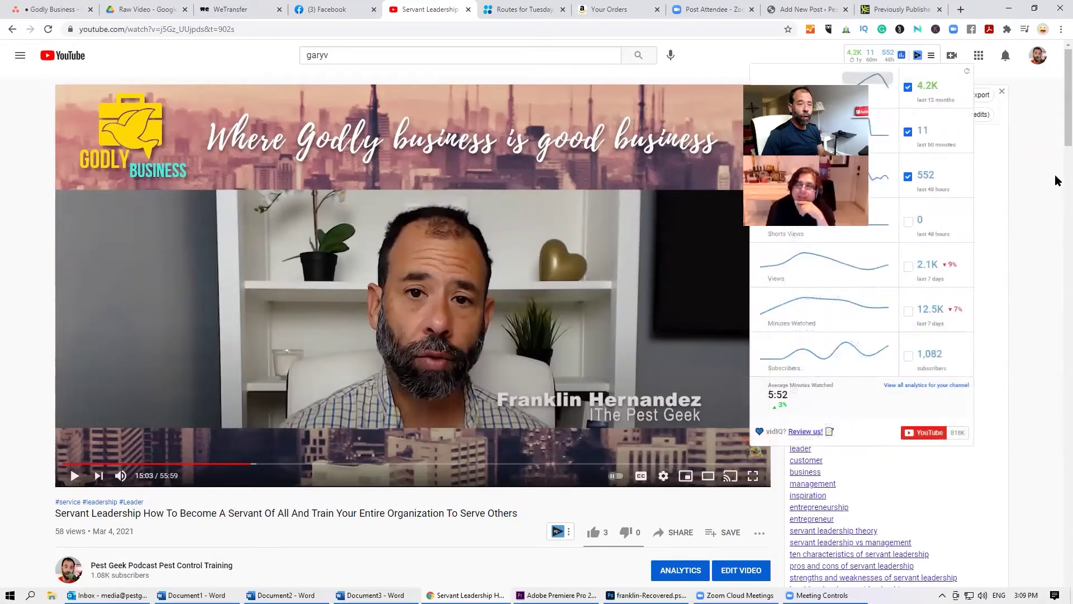
{"action": "key", "text": "alt+Tab"}
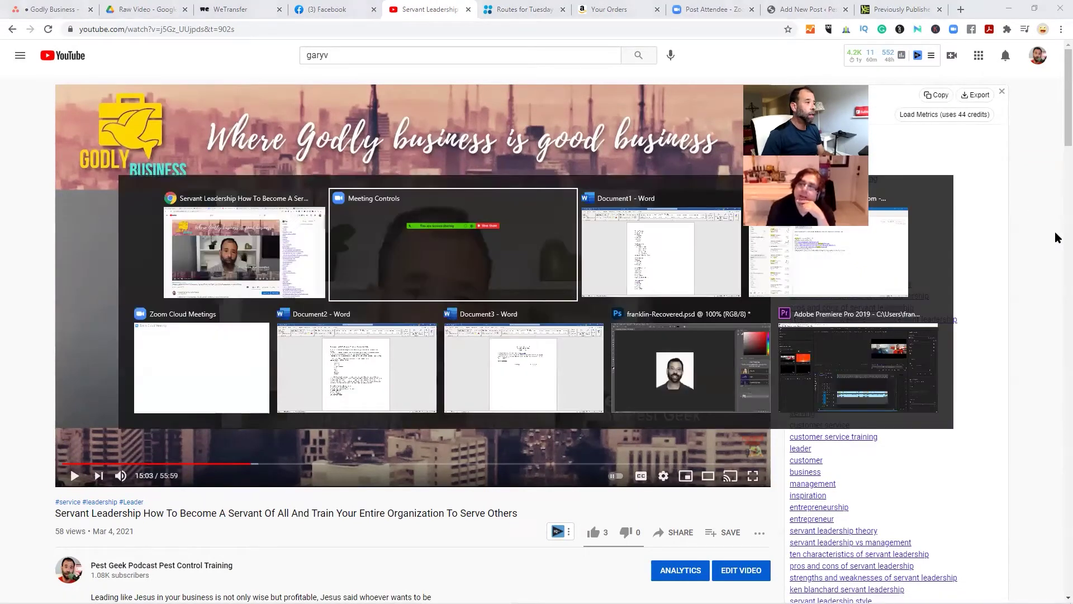
{"action": "key", "text": "alt+Tab"}
{"action": "key", "text": "alt+Tab"}
{"action": "key", "text": "alt+Tab"}
{"action": "key", "text": "alt+Tab"}
{"action": "key", "text": "alt+Tab"}
{"action": "key", "text": "alt+Tab"}
{"action": "key", "text": "alt+Tab"}
{"action": "key", "text": "alt+Tab"}
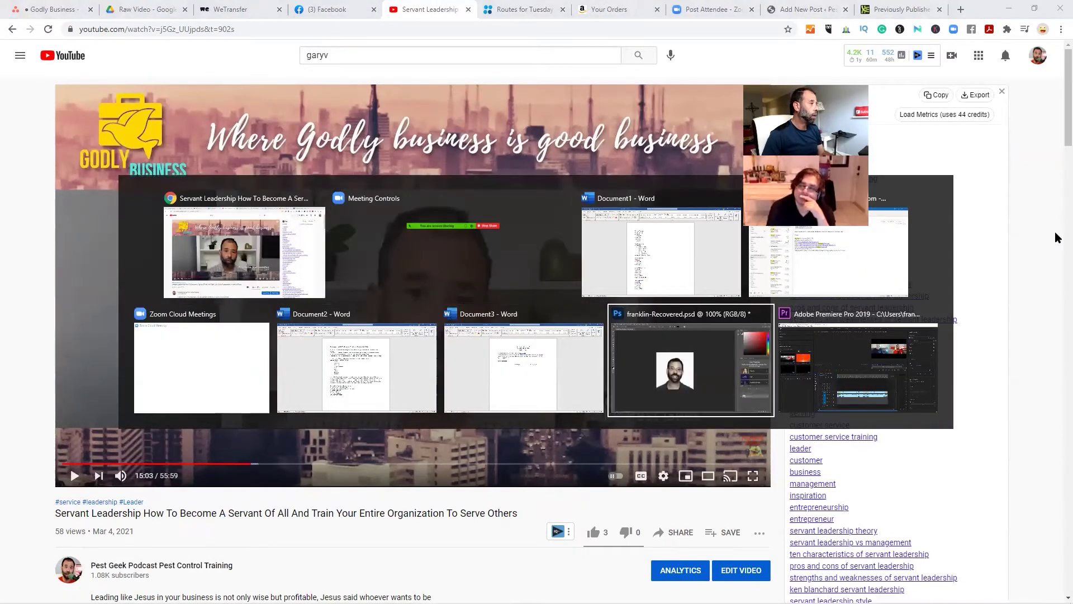
{"action": "key", "text": "alt+Tab"}
{"action": "key", "text": "alt+Tab"}
{"action": "key", "text": "alt+Tab"}
{"action": "key", "text": "alt+Tab"}
{"action": "key", "text": "alt+Tab"}
{"action": "key", "text": "alt+Tab"}
{"action": "key", "text": "alt+Tab"}
{"action": "key", "text": "alt+Tab"}
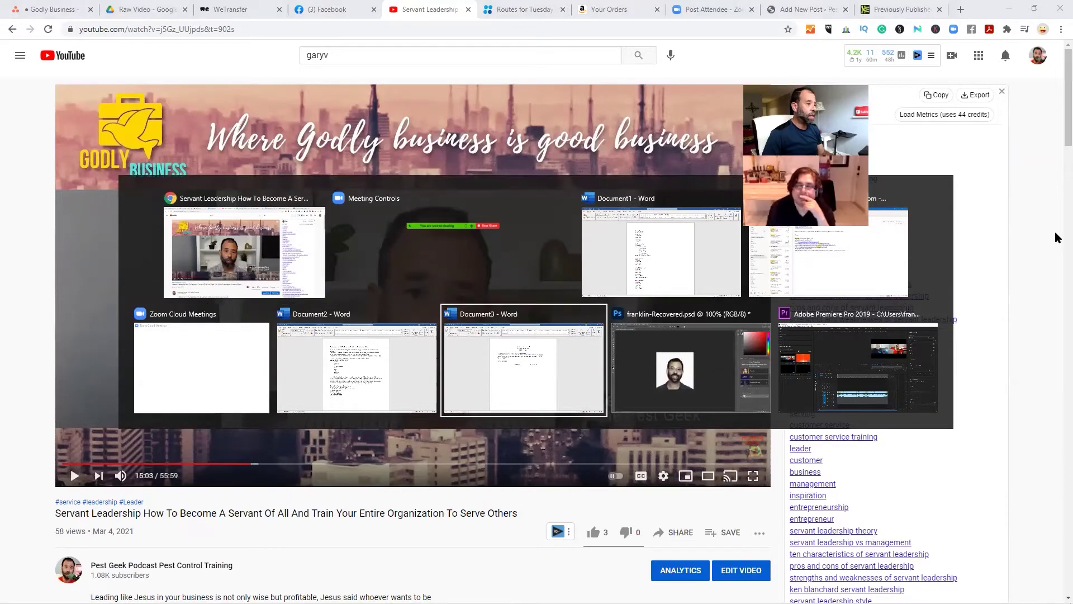
{"action": "key", "text": "alt+Tab"}
{"action": "key", "text": "alt+Tab"}
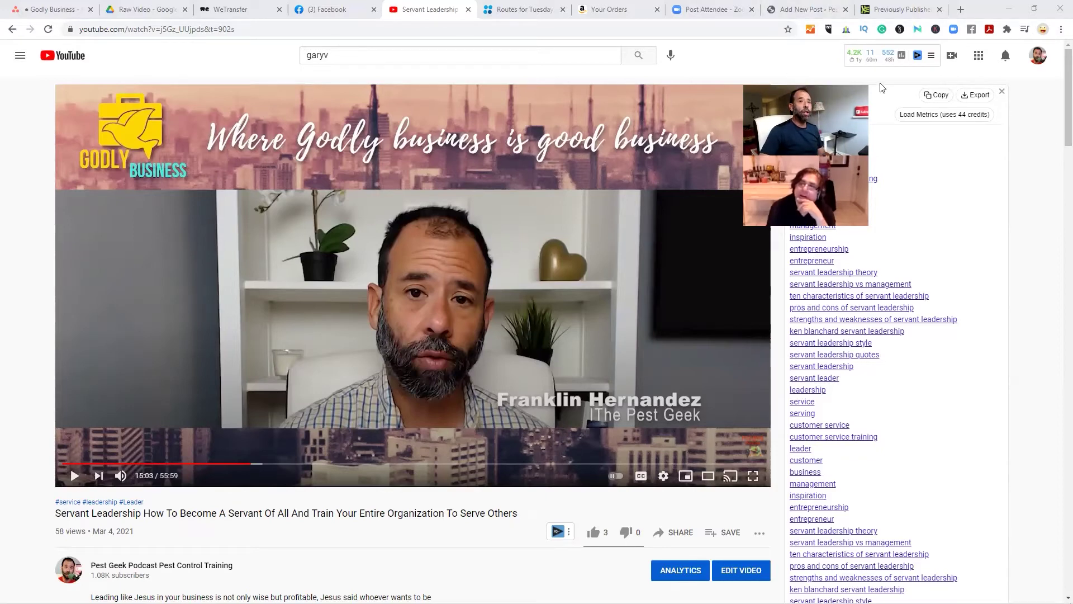
Return to the "Living The Wildlife" post, save the draft and preview it in a new tab
{"action": "left_click", "coordinate": [805, 10]}
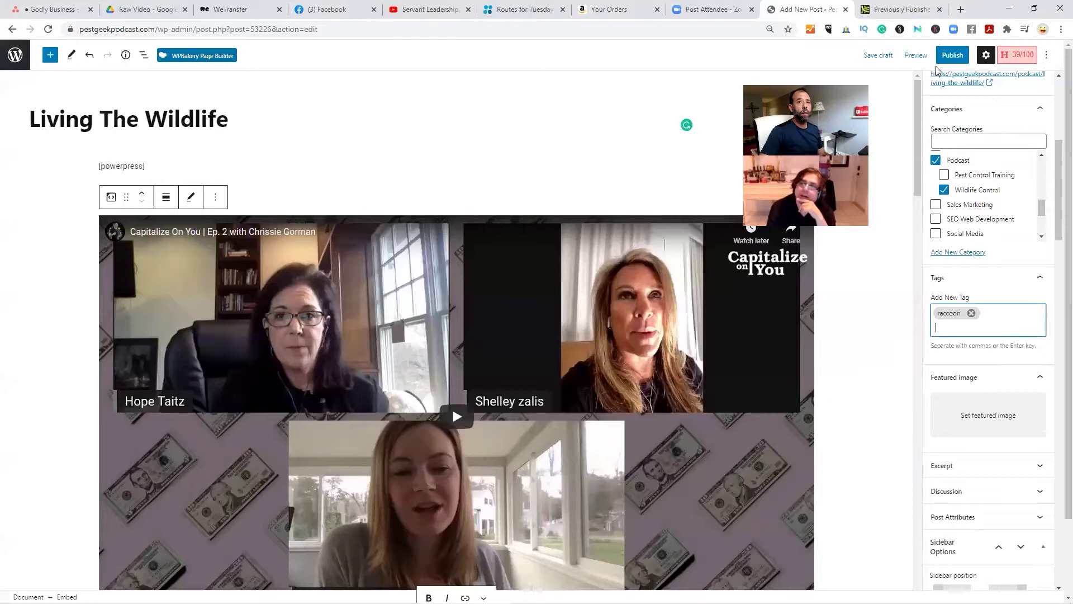
{"action": "left_click", "coordinate": [913, 60]}
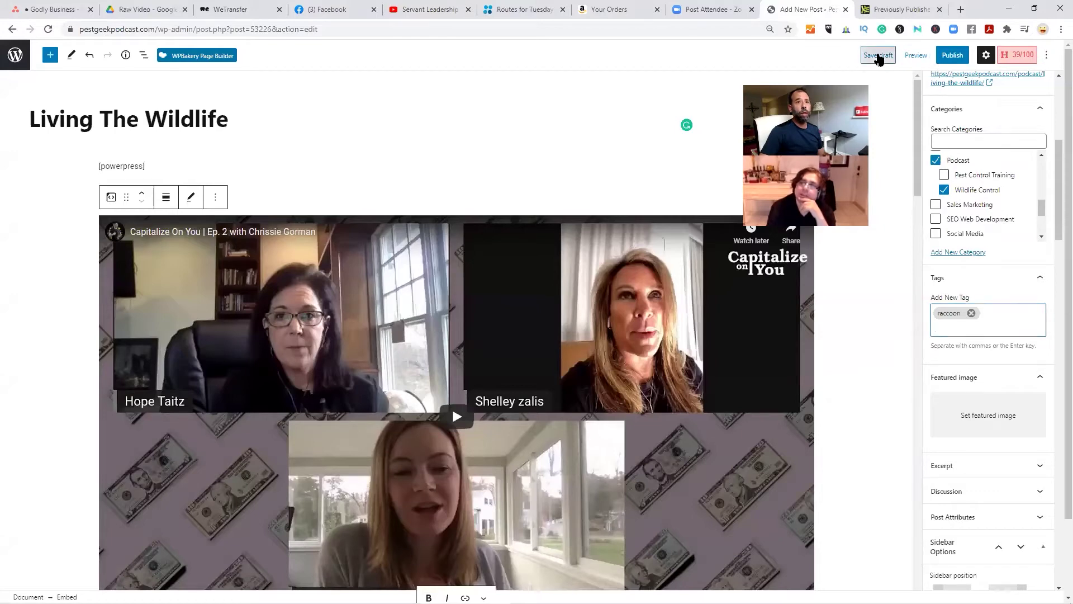
{"action": "left_click", "coordinate": [915, 57]}
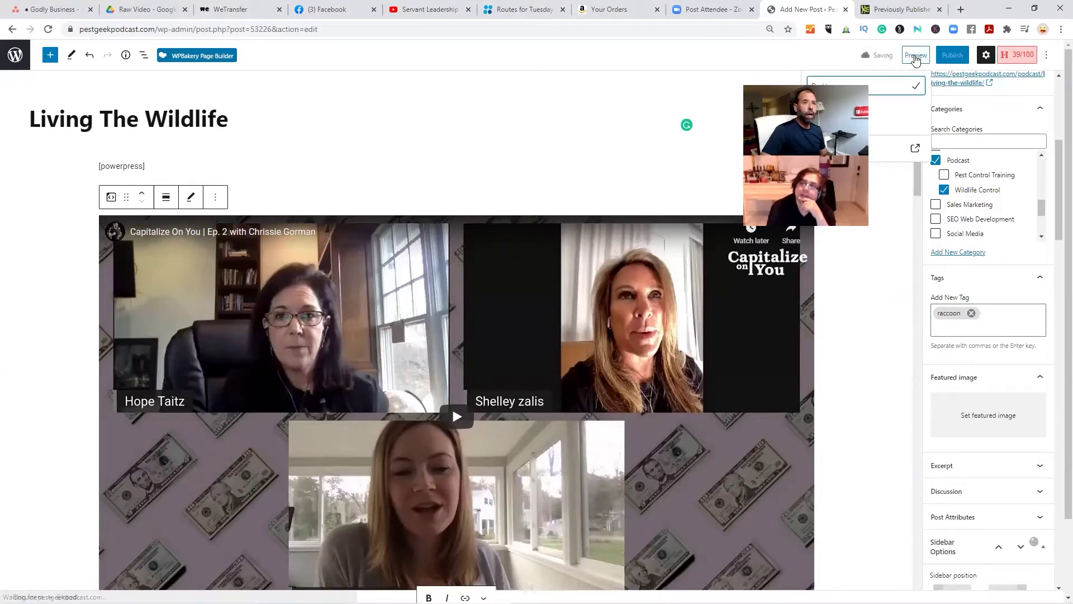
{"action": "left_click", "coordinate": [890, 154]}
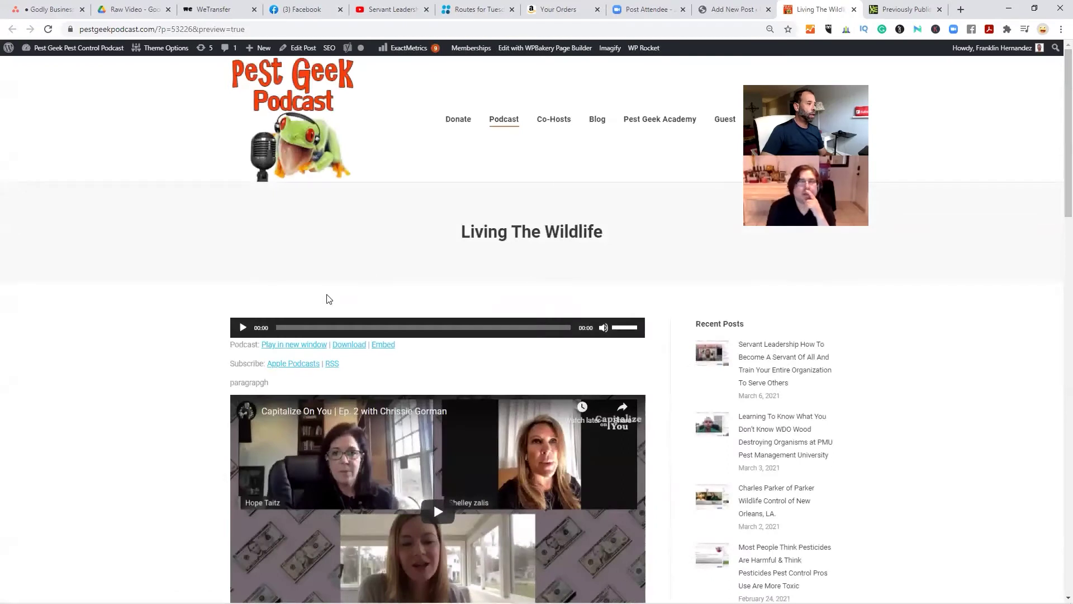
Test the podcast audio player in the post preview and check the paragraph text below it
{"action": "left_click", "coordinate": [243, 328]}
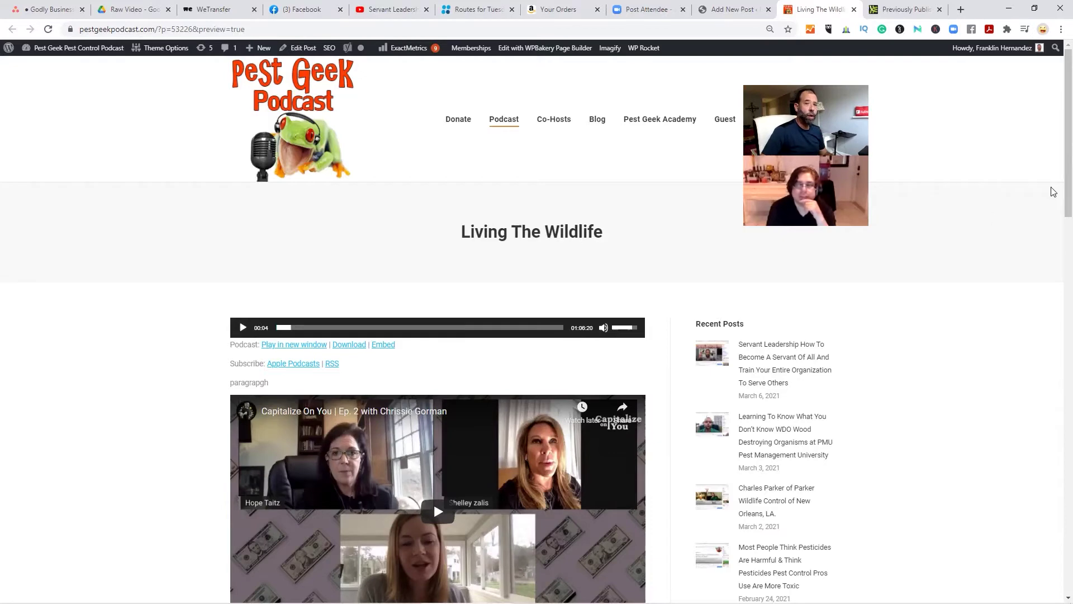
{"action": "left_click_drag", "start_coordinate": [1056, 148], "coordinate": [1056, 125]}
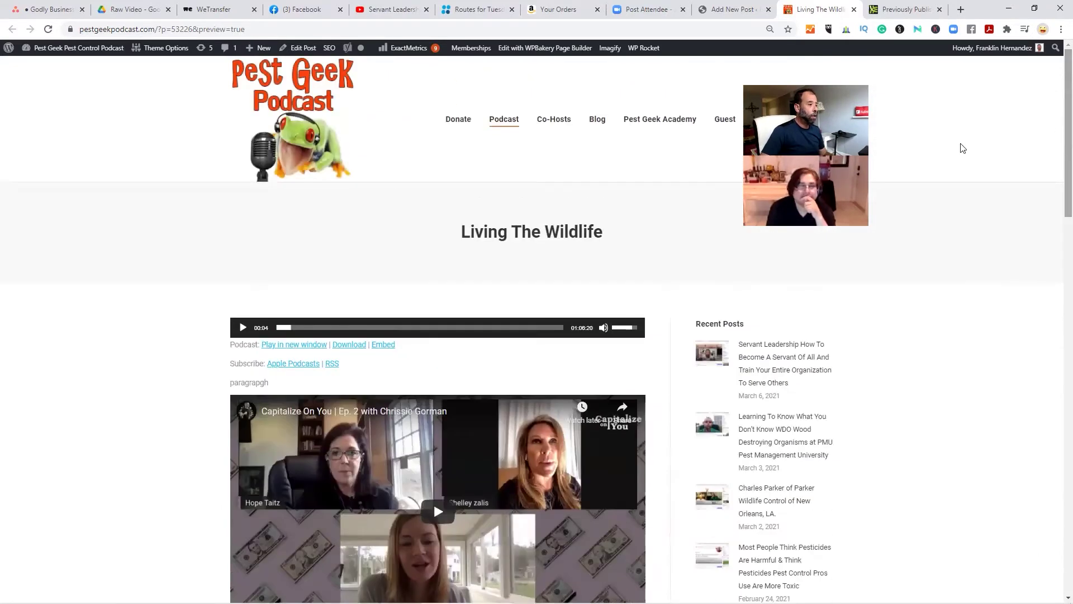
{"action": "left_click_drag", "start_coordinate": [277, 385], "coordinate": [238, 384]}
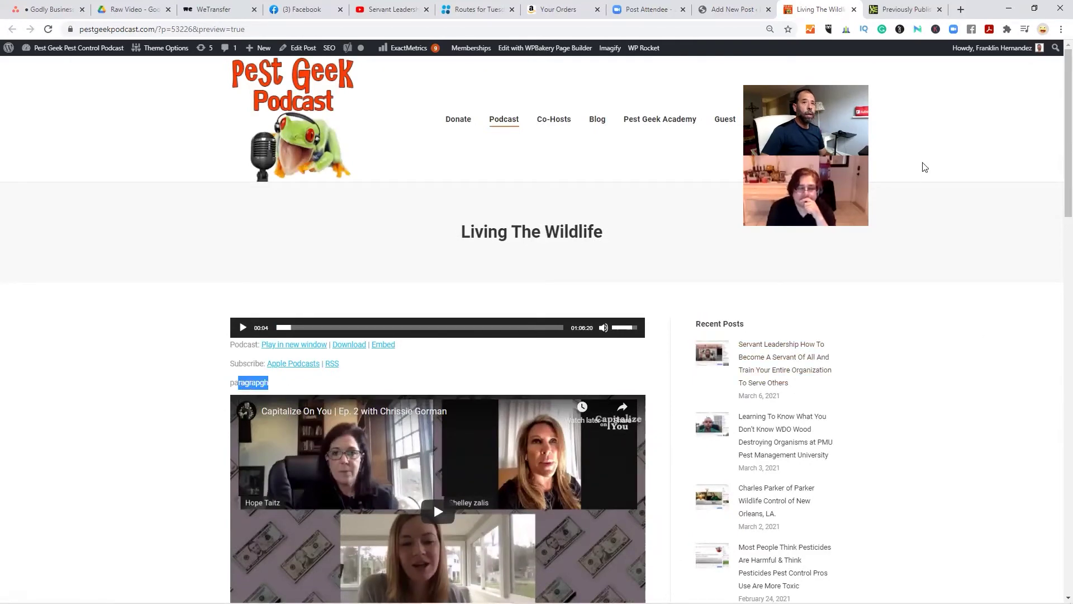
{"action": "mouse_move", "coordinate": [1054, 140]}
{"action": "left_mouse_down"}
{"action": "mouse_move", "coordinate": [1054, 210]}
{"action": "mouse_move", "coordinate": [1054, 139]}
{"action": "left_mouse_up"}
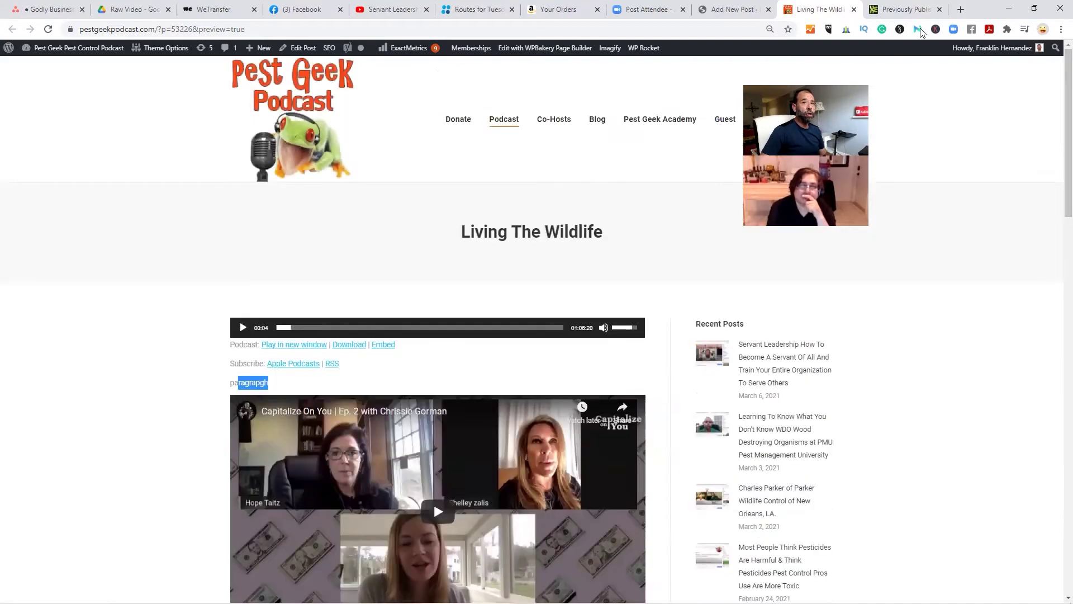
{"action": "left_click", "coordinate": [732, 9]}
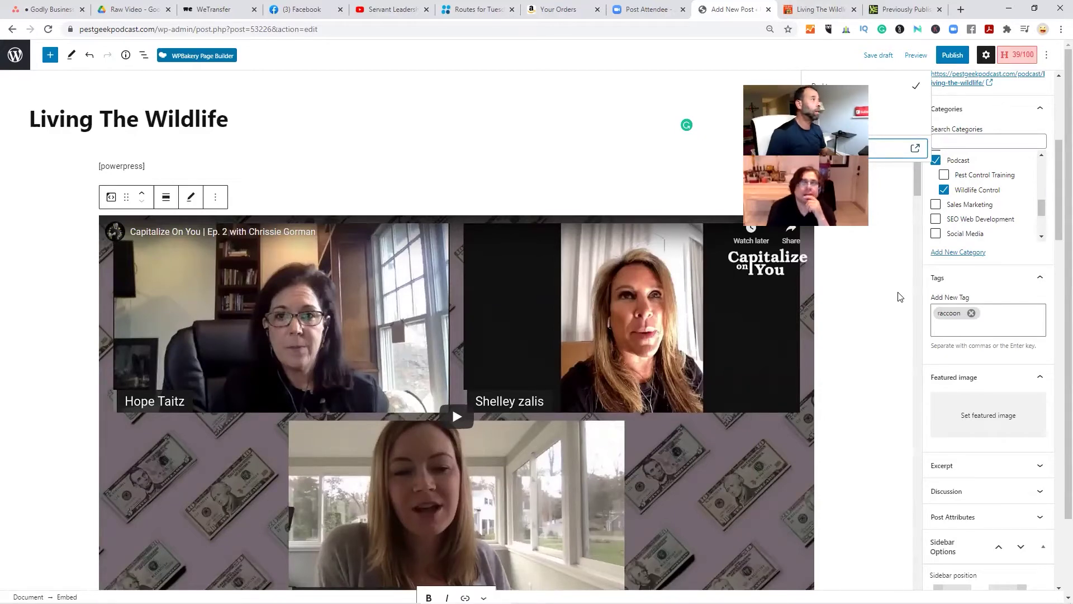
{"action": "left_click", "coordinate": [960, 9]}
{"action": "left_click", "coordinate": [594, 29]}
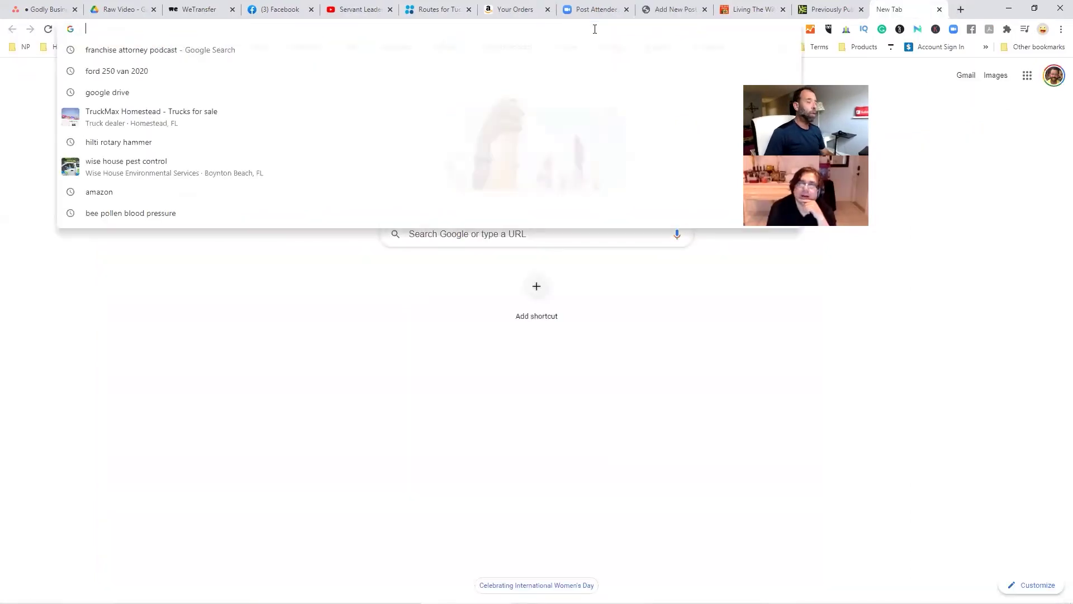
{"action": "left_click", "coordinate": [355, 10]}
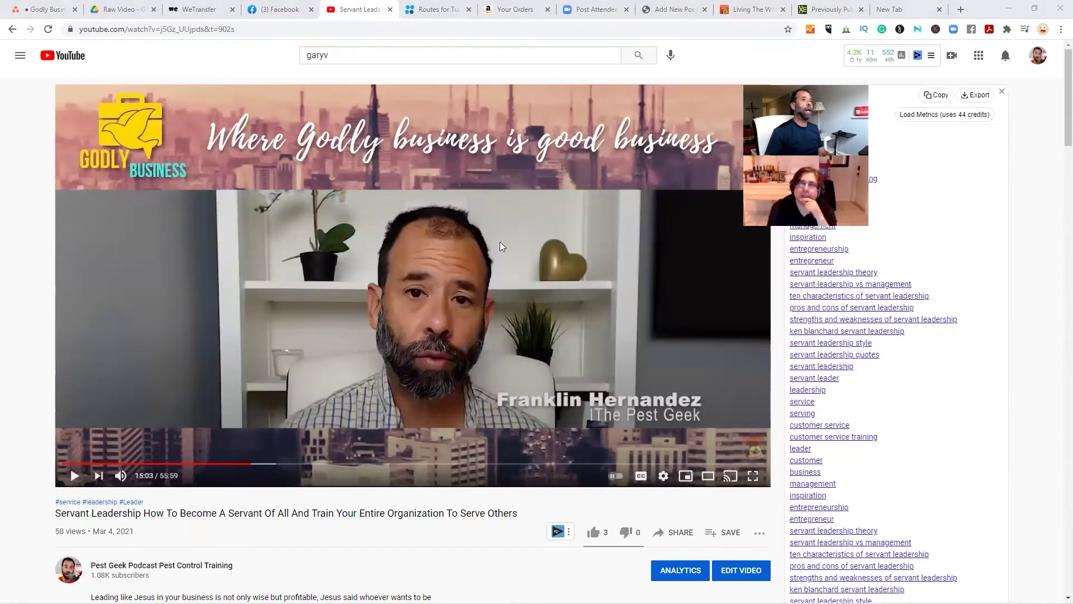
{"action": "left_click", "coordinate": [674, 16]}
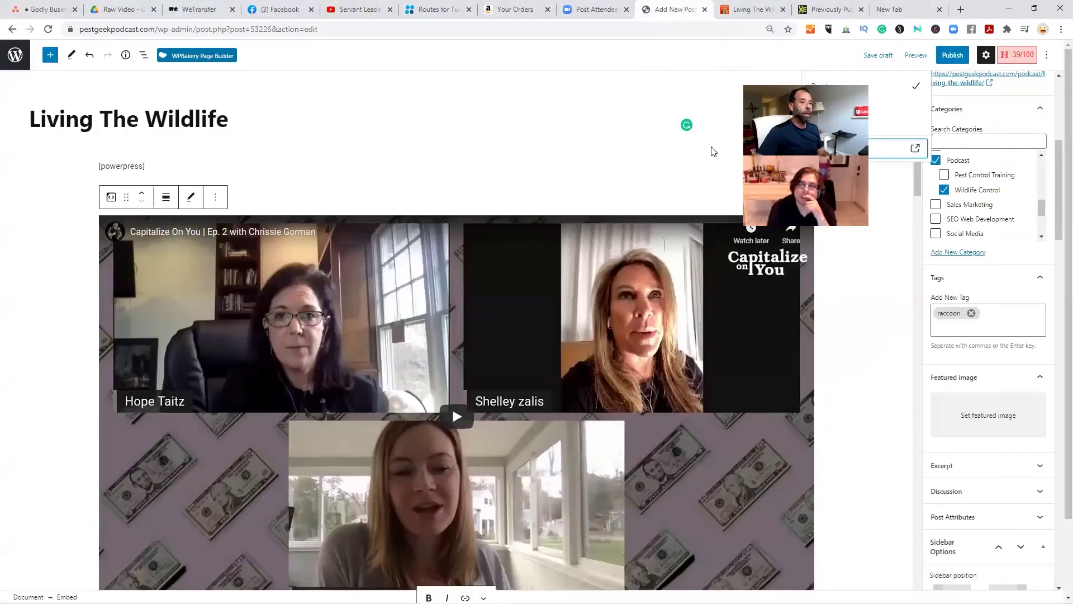
{"action": "left_click", "coordinate": [842, 262]}
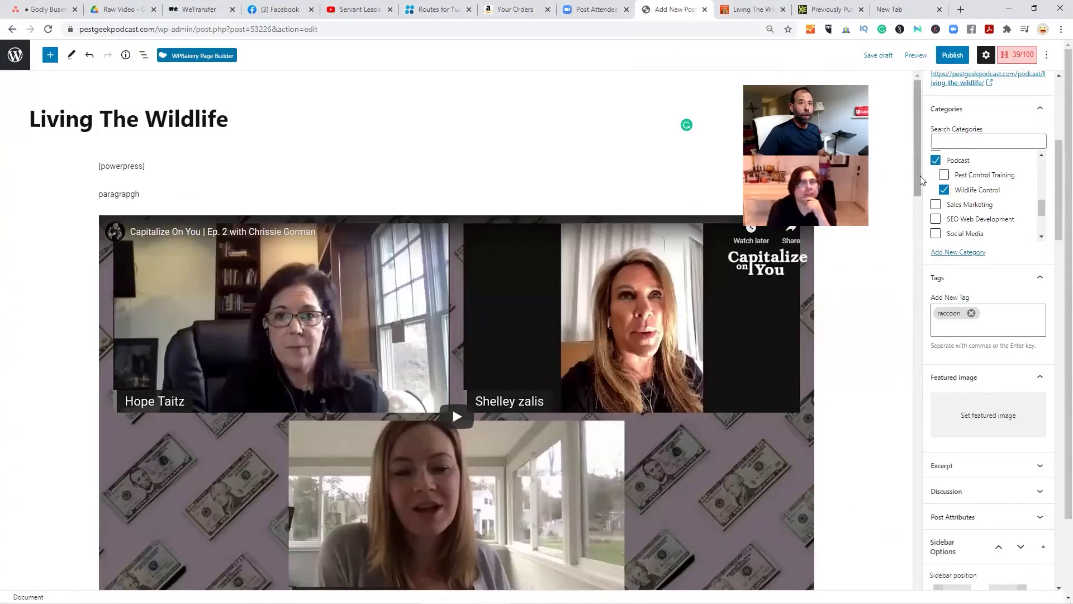
{"action": "left_click_drag", "start_coordinate": [915, 92], "coordinate": [865, 56]}
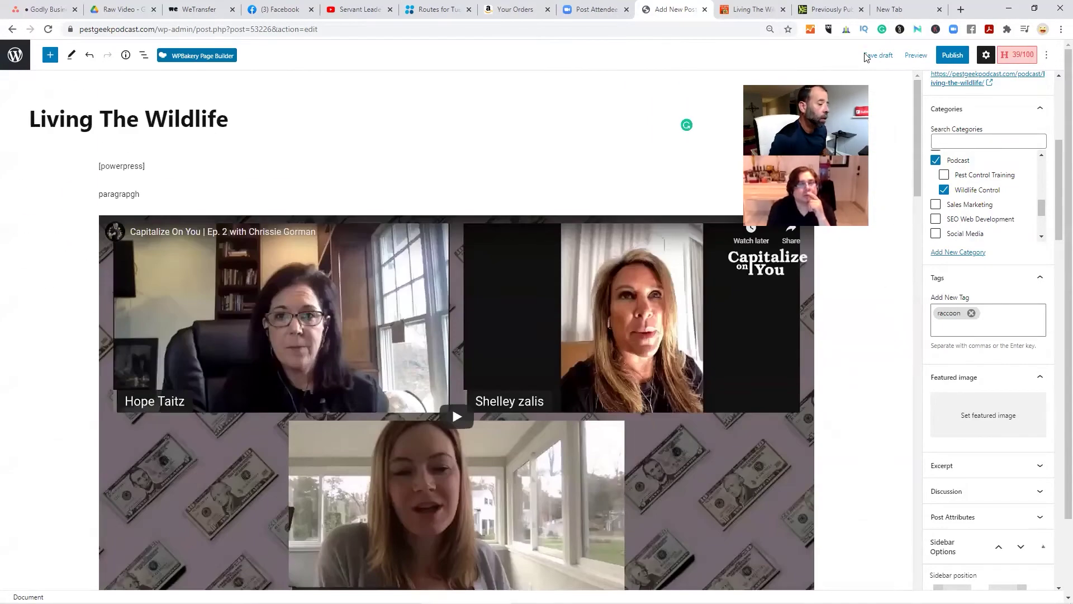
Switch to the Word document, move the "Living The Wildlife" section beneath the "Creative Protocols" title with a blank line between, and prefix its heading with "Mondays -"
{"action": "key", "text": "alt+Tab"}
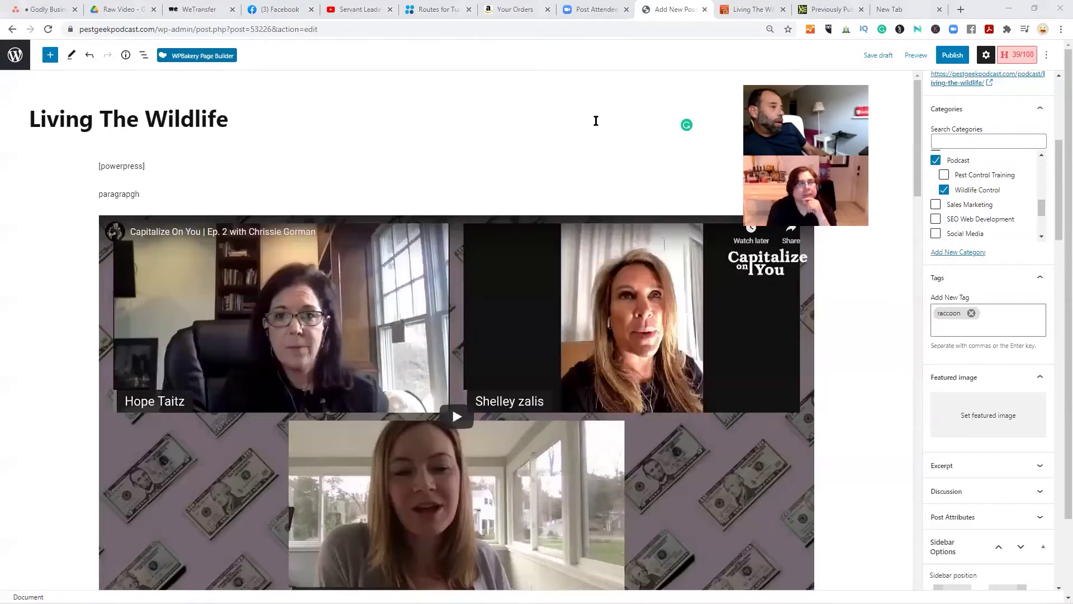
{"action": "key", "text": "alt+Tab"}
{"action": "key", "text": "alt+Tab"}
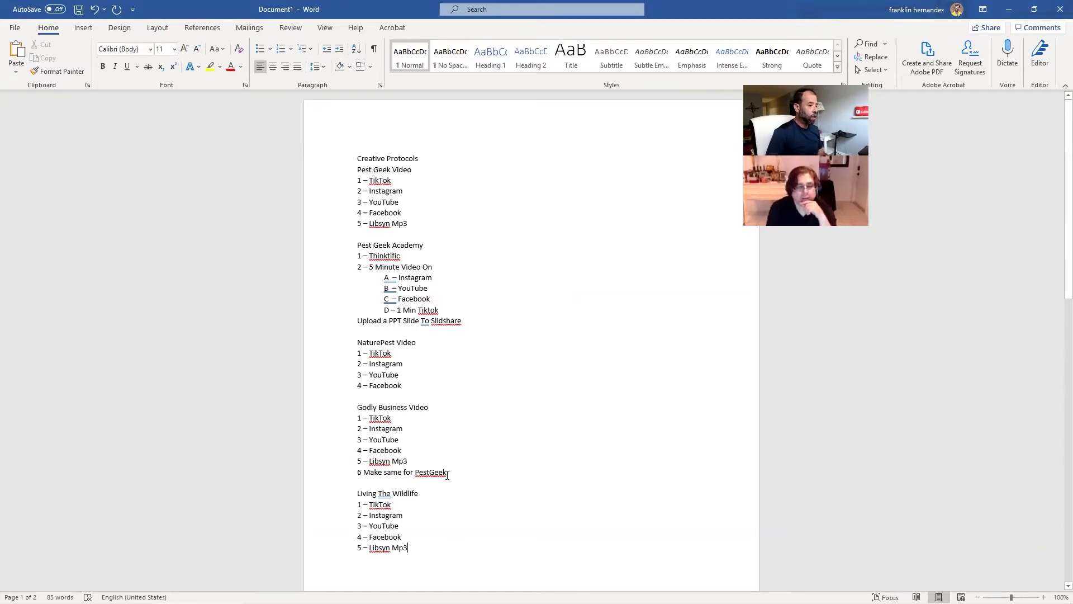
{"action": "left_click_drag", "start_coordinate": [447, 474], "coordinate": [354, 405]}
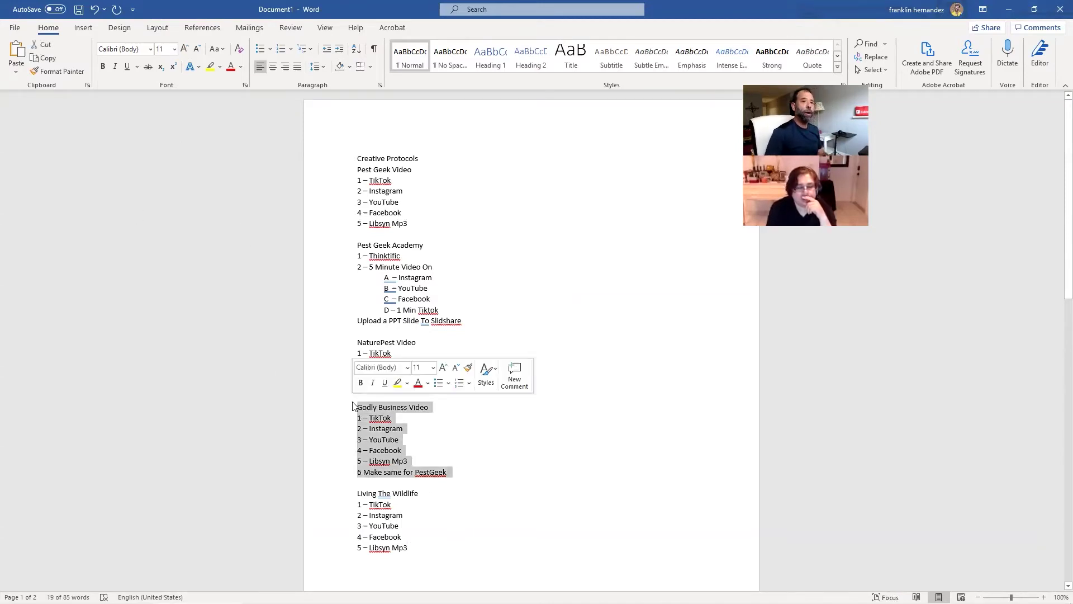
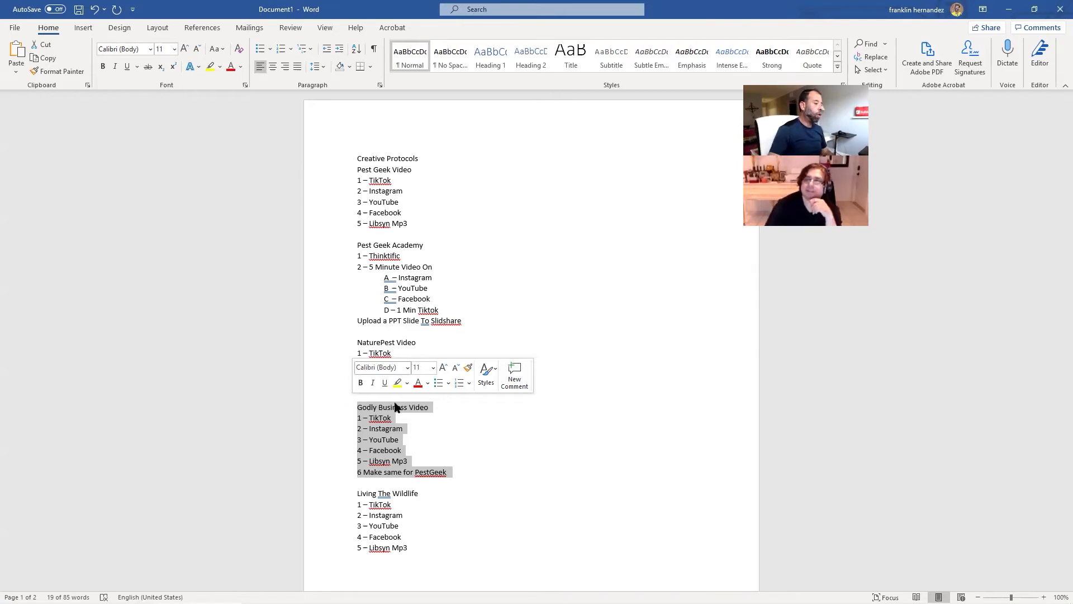
{"action": "left_click_drag", "start_coordinate": [359, 493], "coordinate": [419, 549]}
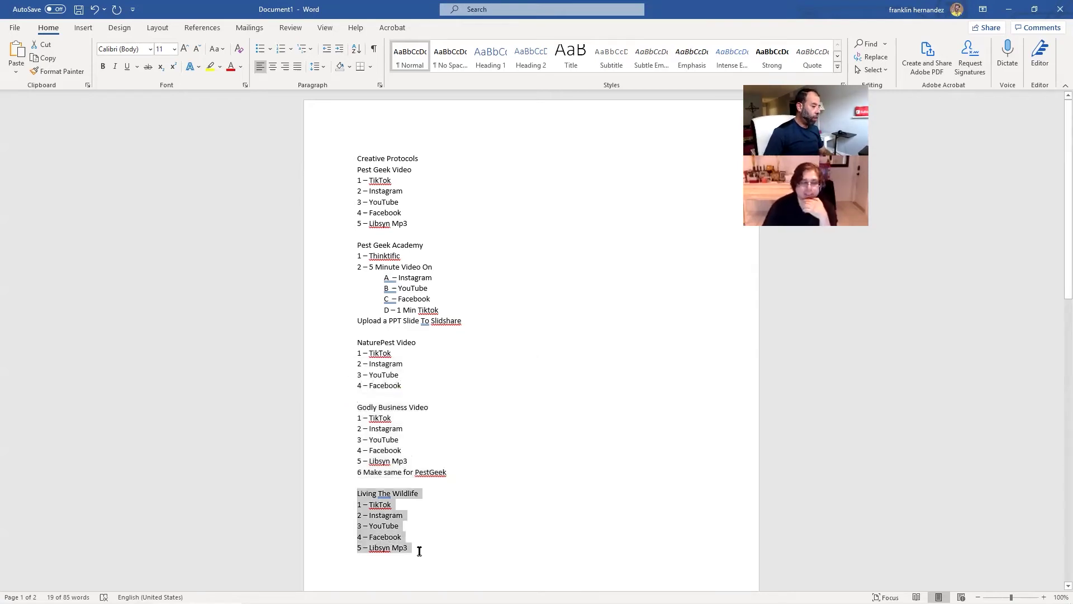
{"action": "key", "text": "ctrl+x"}
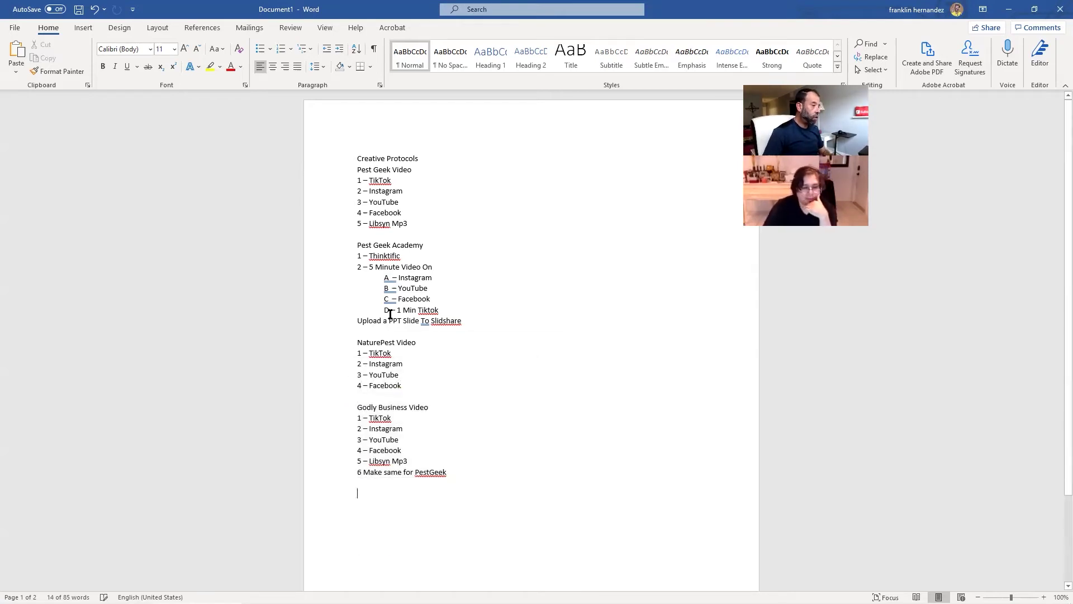
{"action": "left_click", "coordinate": [356, 170]}
{"action": "key", "text": "Return"}
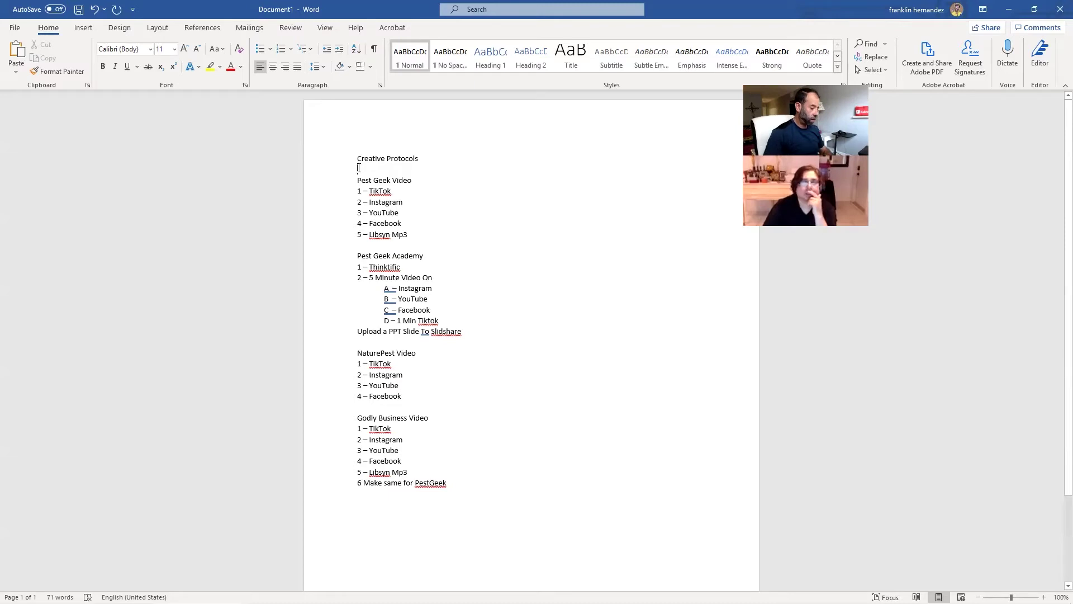
{"action": "key", "text": "Return"}
{"action": "key", "text": "ctrl+v"}
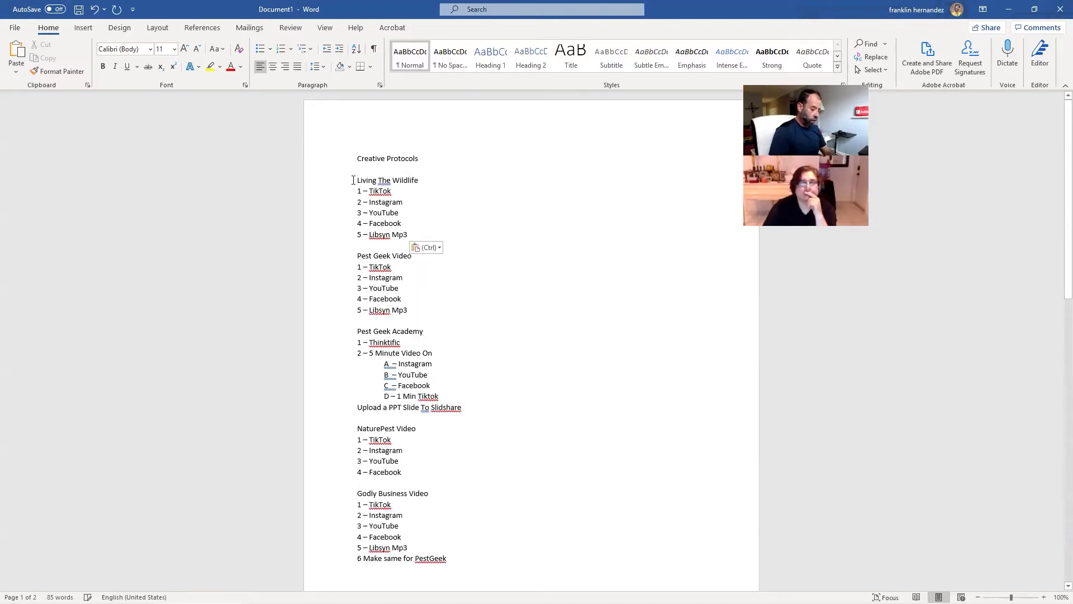
{"action": "type", "text": "Mondays"}
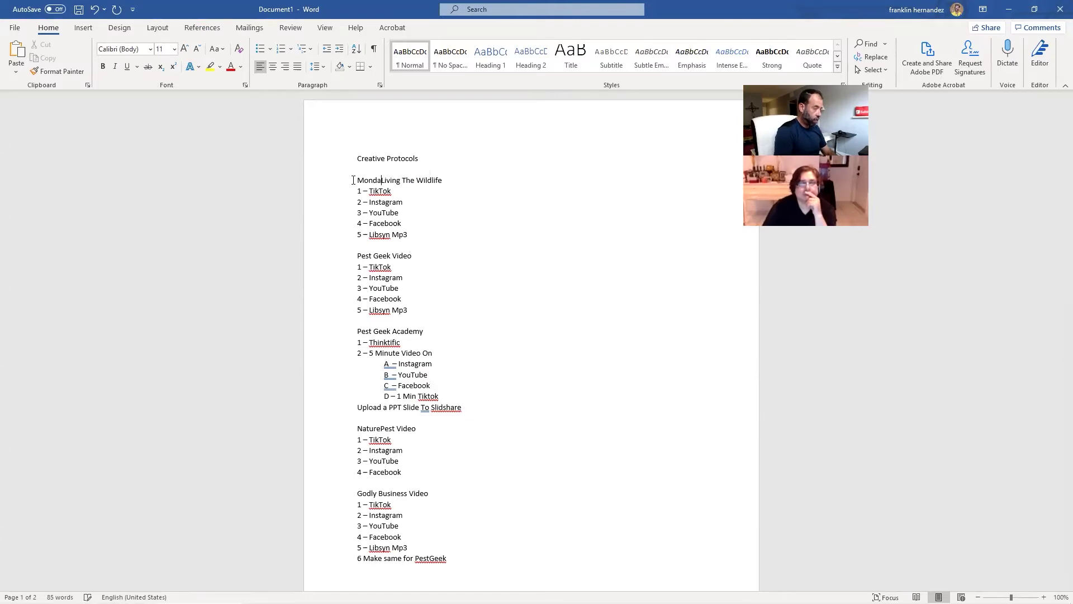
{"action": "type", "text": " -"}
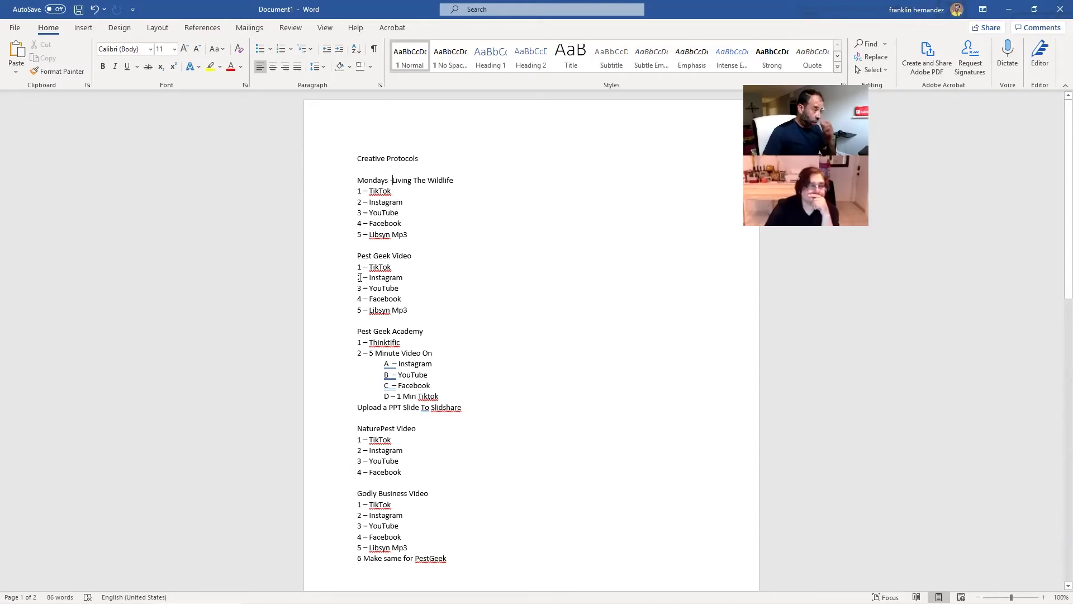
Copy the "Pest Geek Academy" section with its trailing blank line and delete it from its place in the list
{"action": "left_click_drag", "start_coordinate": [356, 331], "coordinate": [489, 419]}
{"action": "key", "text": "ctrl+c"}
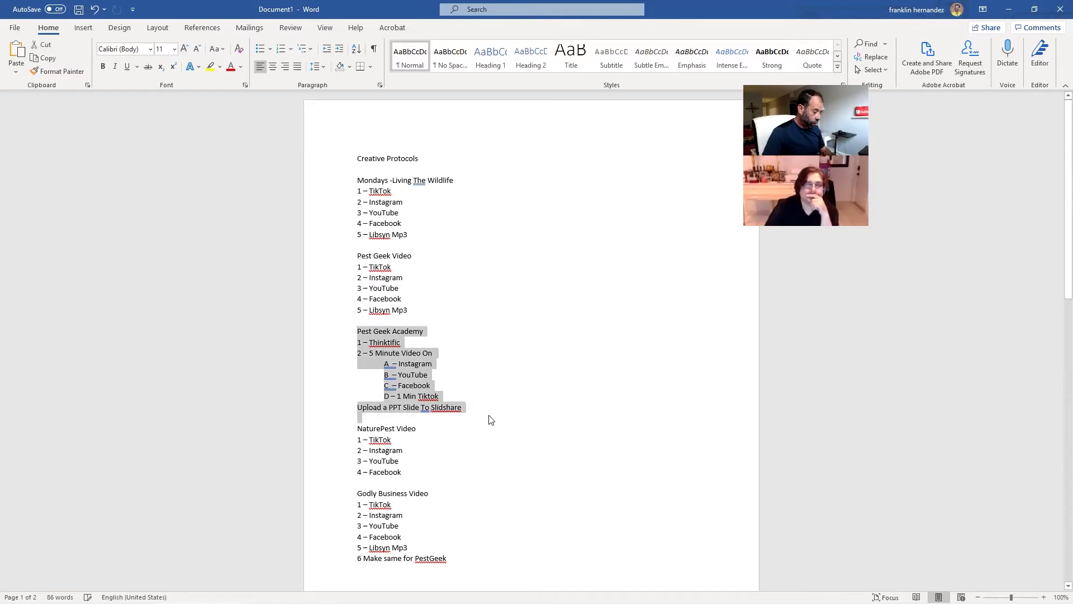
{"action": "key", "text": "Delete"}
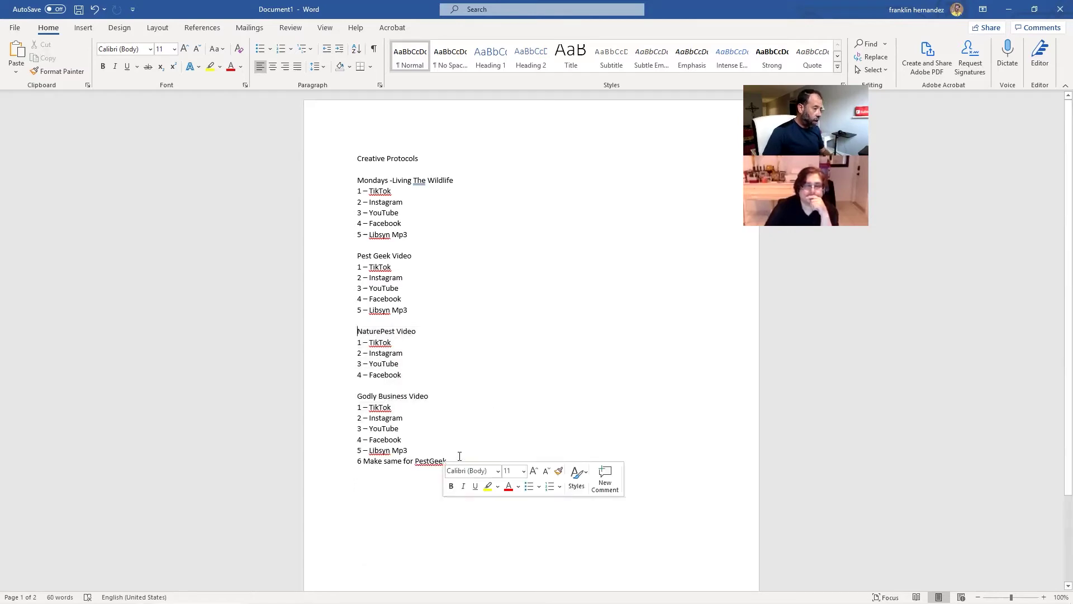
Add blank lines after the "Godly Business Video" section until the document runs onto a second page
{"action": "left_click", "coordinate": [458, 457]}
{"action": "key", "text": "Return"}
{"action": "key", "text": "Return"}
{"action": "key", "text": "Return"}
{"action": "key", "text": "Return"}
{"action": "key", "text": "Return"}
{"action": "key", "text": "Return"}
{"action": "key", "text": "Return"}
{"action": "key", "text": "Return"}
{"action": "key", "text": "Return"}
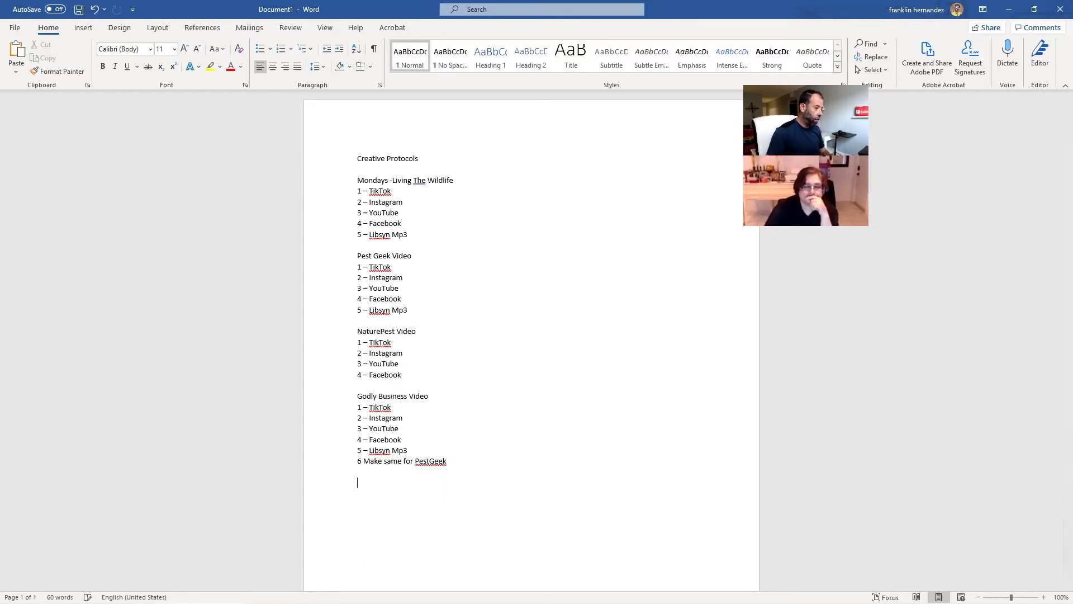
{"action": "key", "text": "Return"}
{"action": "key", "text": "Return"}
{"action": "key", "text": "Return"}
{"action": "key", "text": "Return"}
{"action": "key", "text": "Return"}
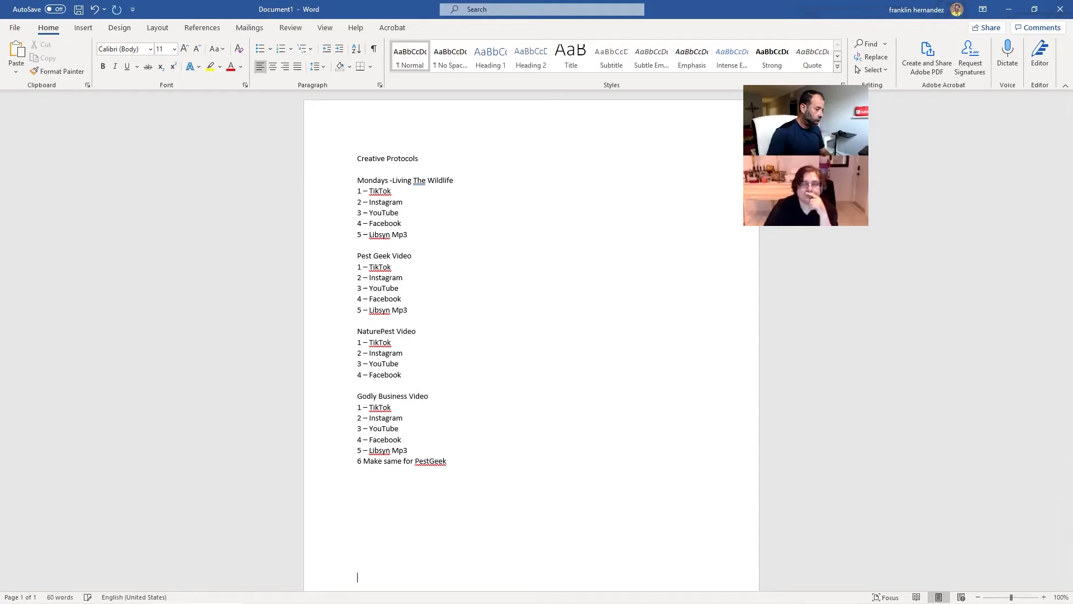
{"action": "key", "text": "Return"}
{"action": "key", "text": "Return"}
{"action": "key", "text": "Return"}
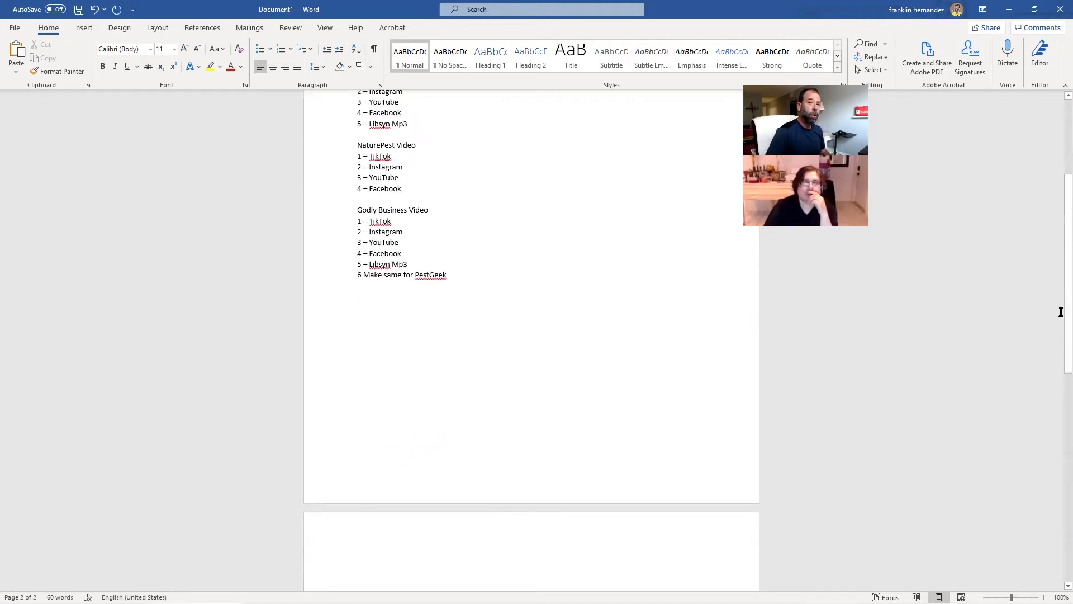
Prefix the "Pest Geek Video" heading with "Tuesday The Workout"
{"action": "left_click_drag", "start_coordinate": [1054, 217], "coordinate": [1055, 126]}
{"action": "left_click", "coordinate": [357, 256]}
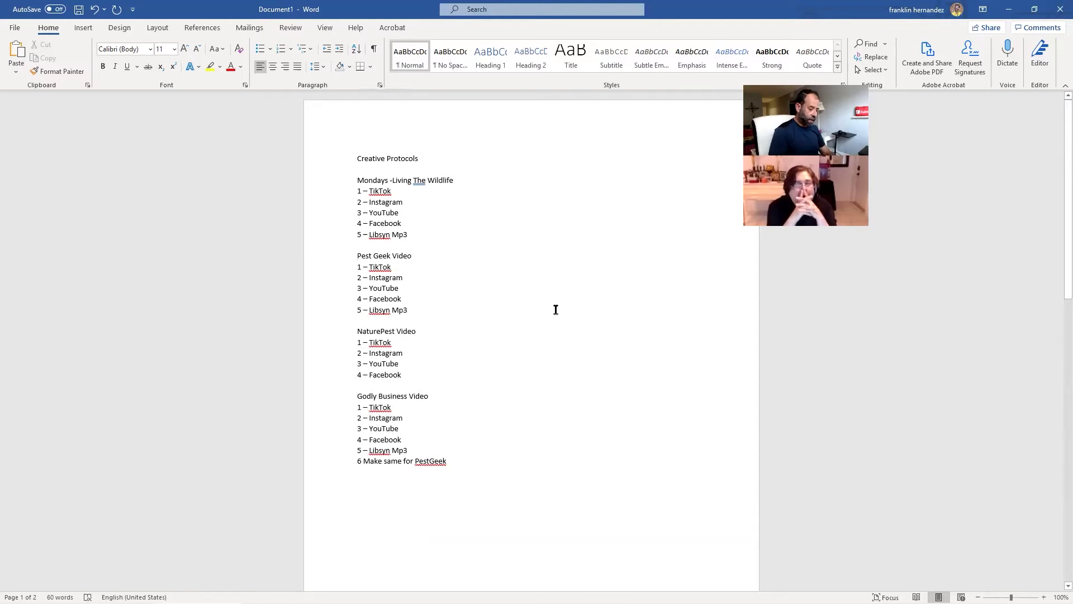
{"action": "type", "text": "Tuesda"}
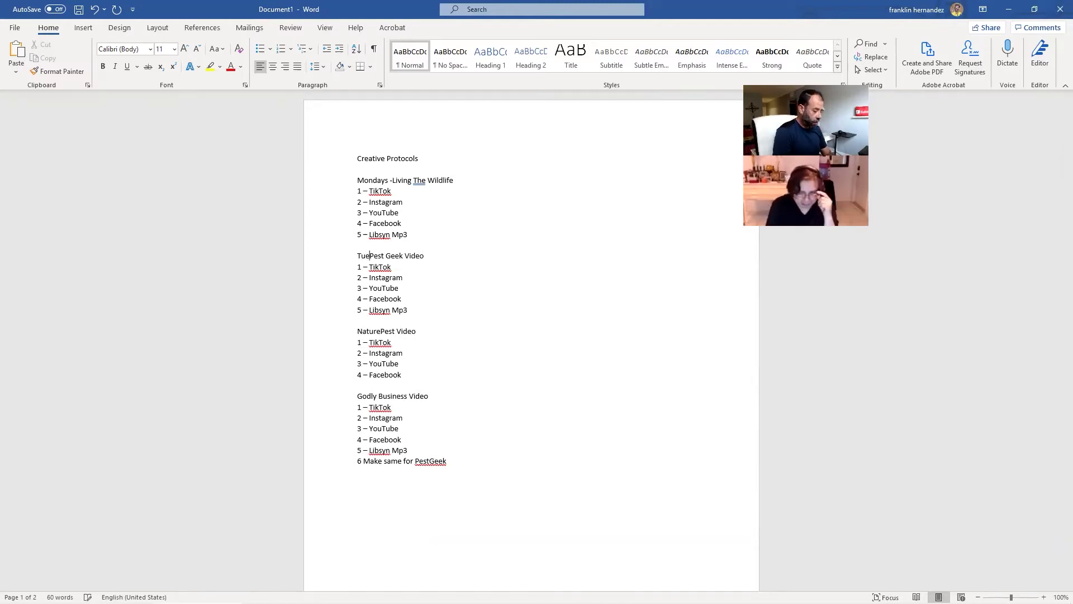
{"action": "type", "text": "y "}
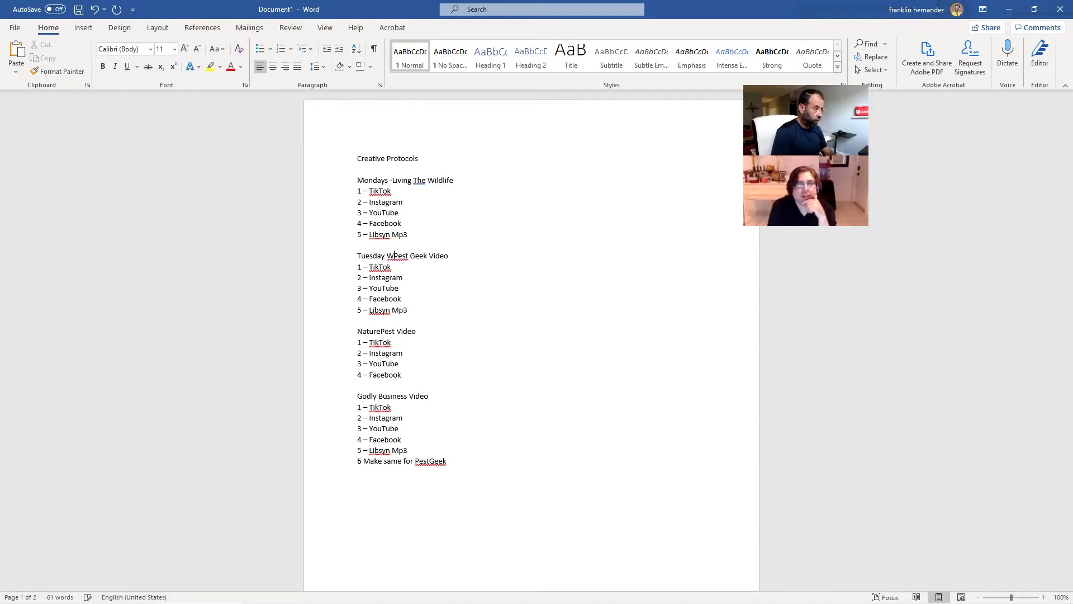
{"action": "type", "text": "The W"}
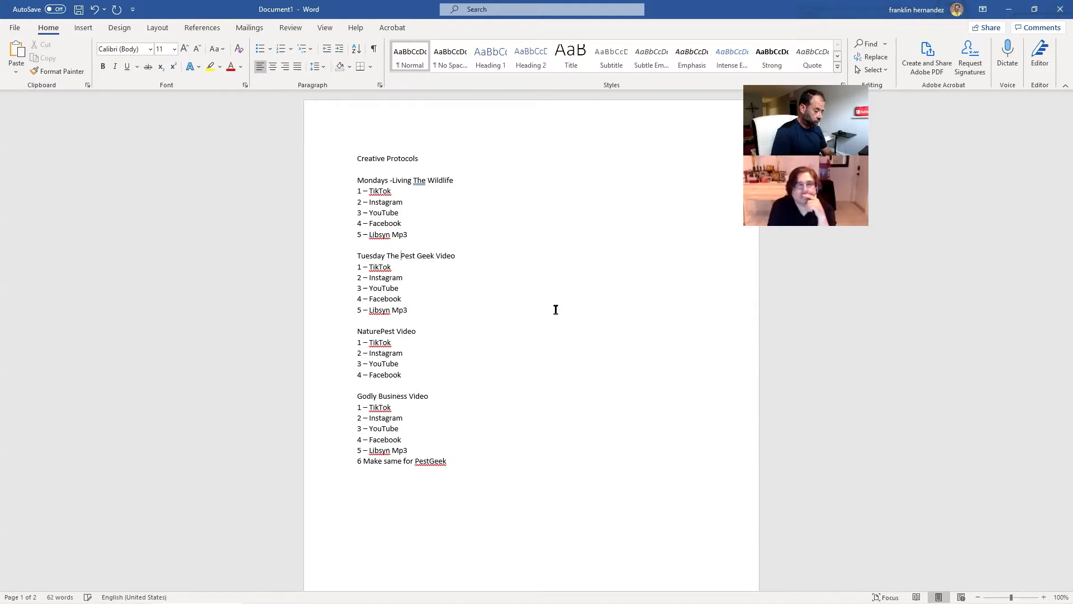
{"action": "type", "text": "or"}
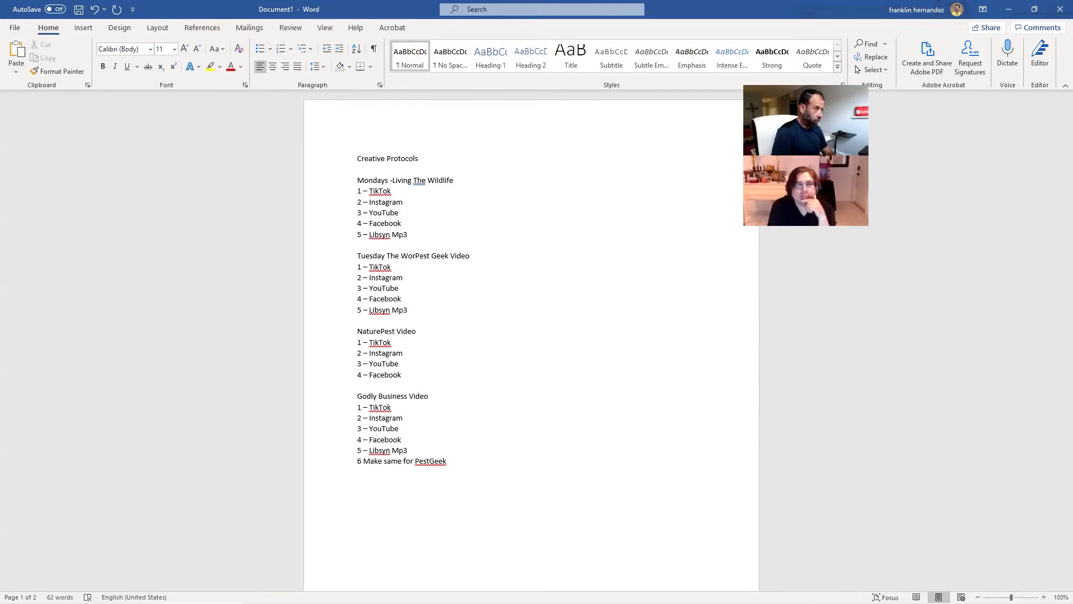
{"action": "type", "text": "kout"}
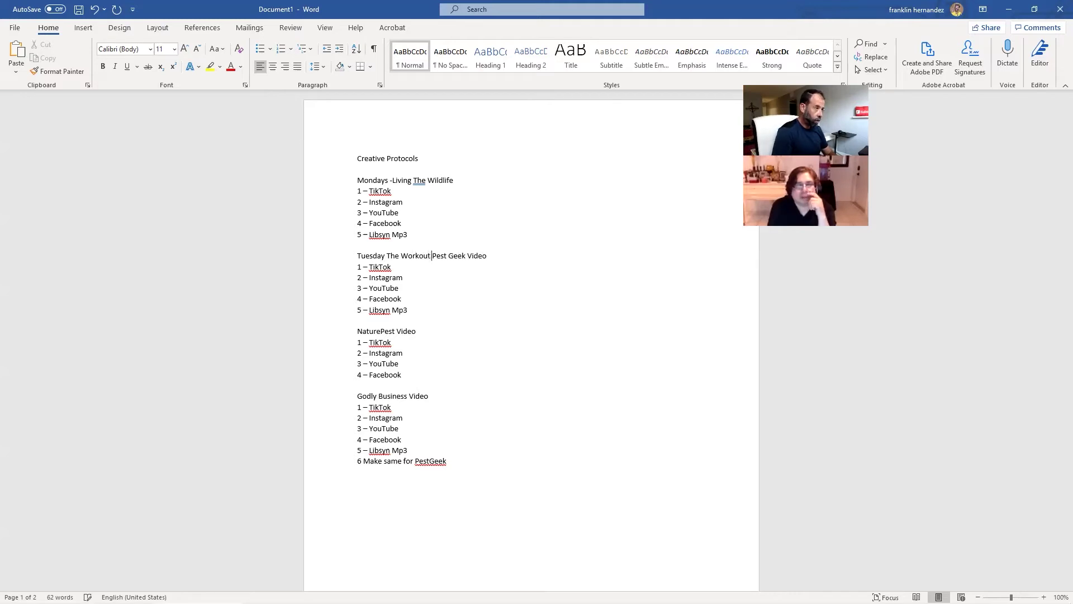
Paste the copied "Pest Geek Academy" section at the start of the second page
{"action": "left_click", "coordinate": [361, 331]}
{"action": "left_click_drag", "start_coordinate": [359, 331], "coordinate": [435, 379]}
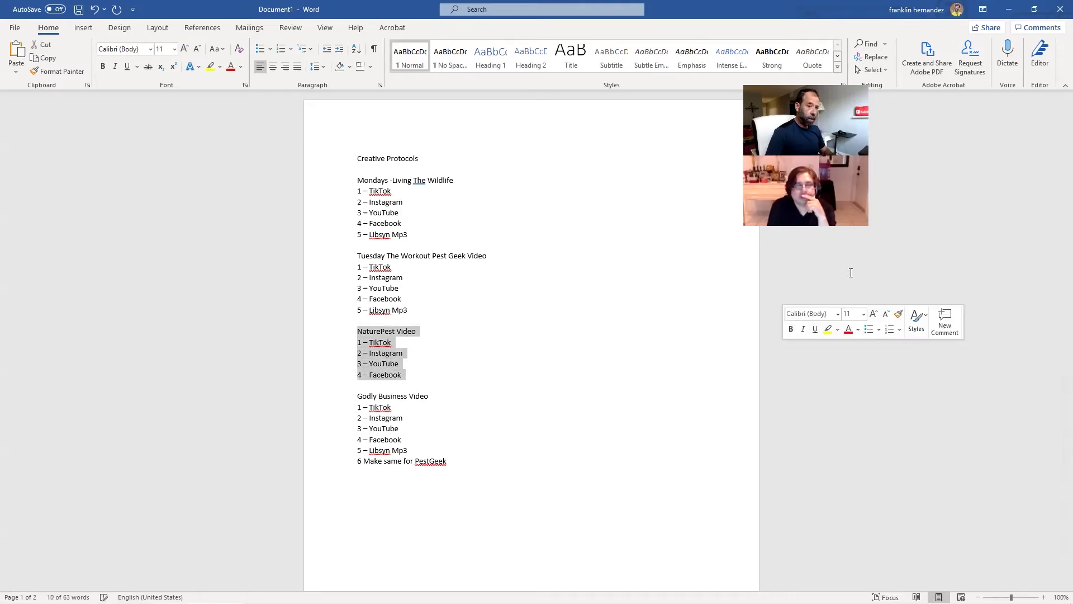
{"action": "scroll", "coordinate": [1055, 261], "scroll_direction": "down", "scroll_amount": 10}
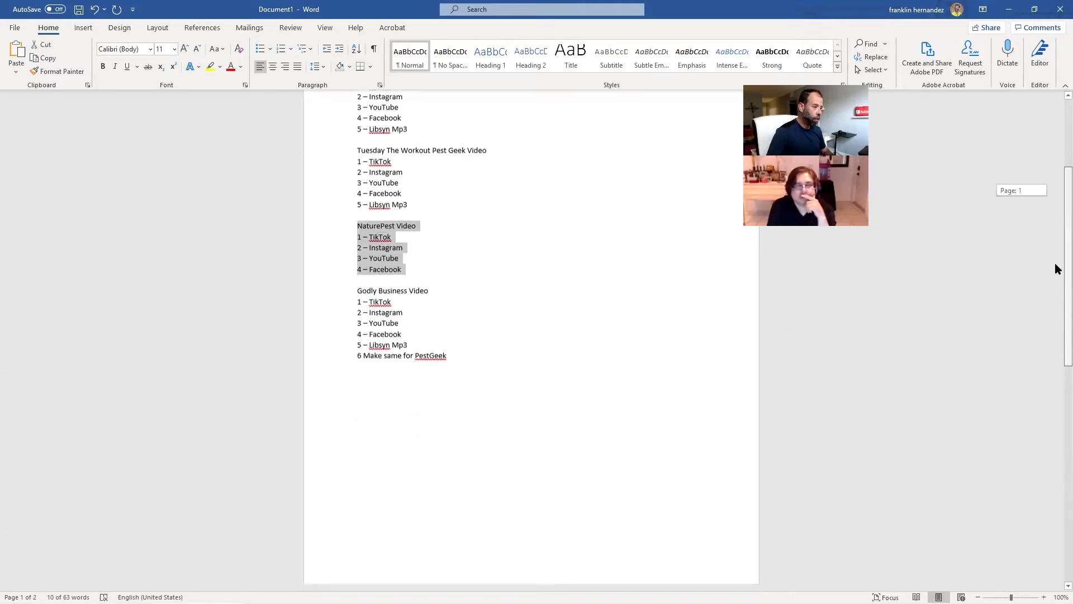
{"action": "left_click", "coordinate": [374, 302]}
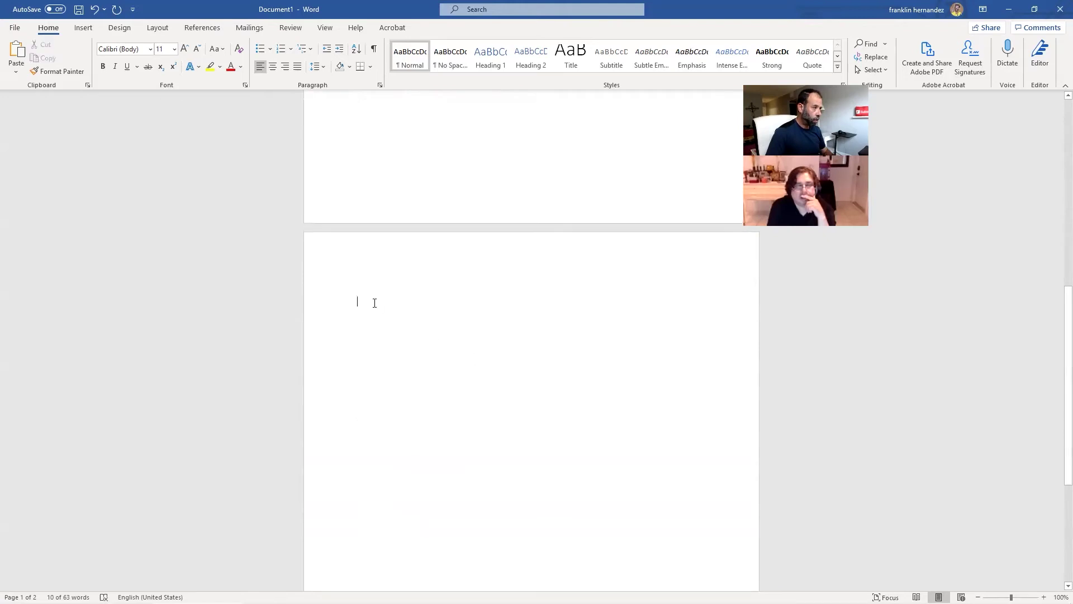
{"action": "key", "text": "ctrl+v"}
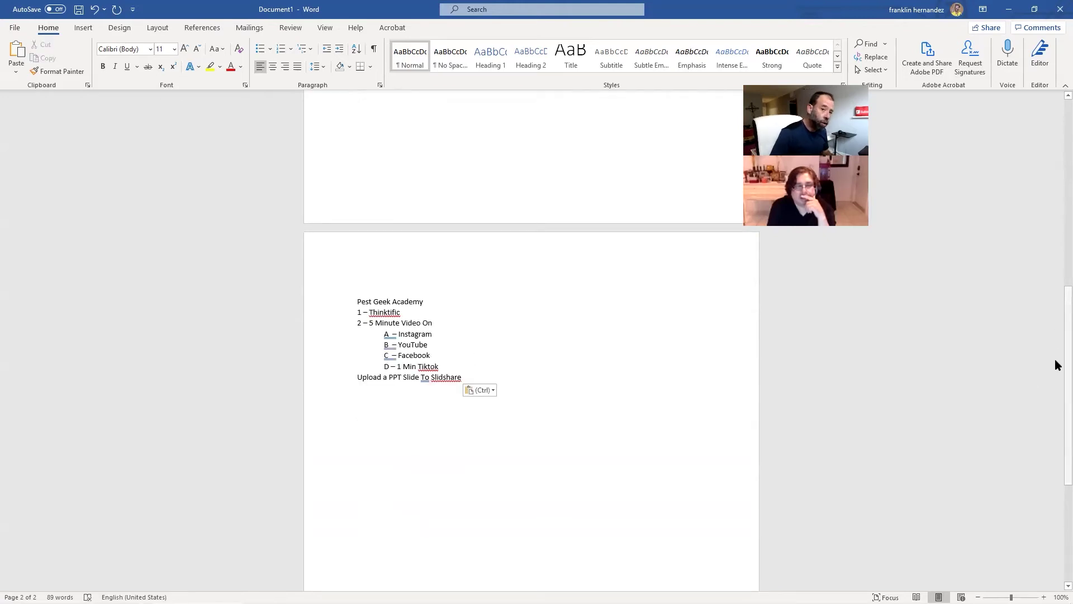
Move the "NaturePest Video" section into the empty space between the "Godly Business Video" and "Pest Geek Academy" sections
{"action": "left_click_drag", "start_coordinate": [1055, 411], "coordinate": [1055, 184]}
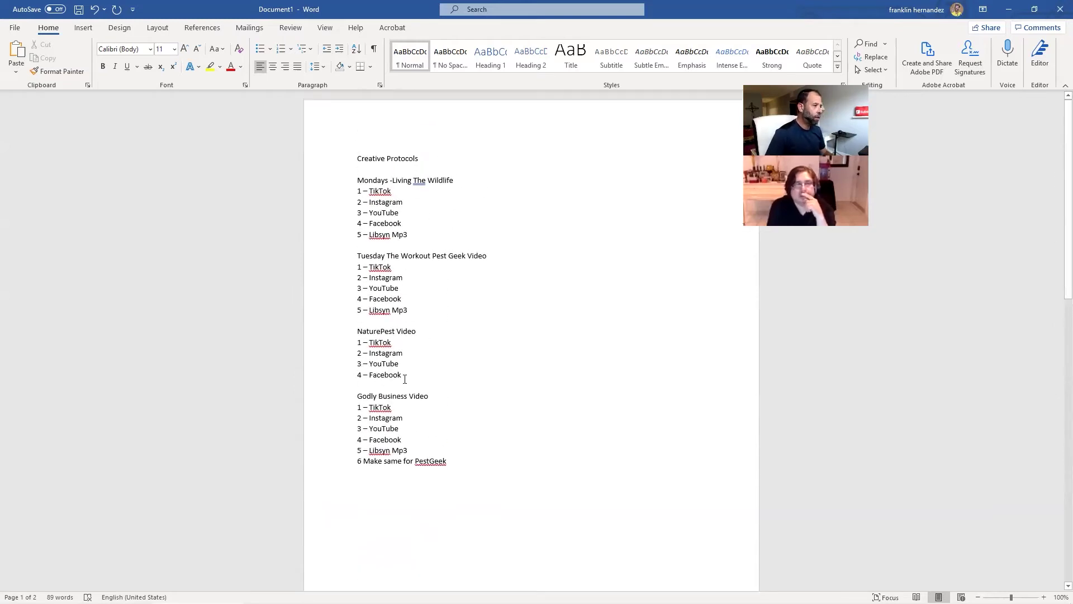
{"action": "left_click_drag", "start_coordinate": [358, 331], "coordinate": [475, 385]}
{"action": "key", "text": "ctrl+c"}
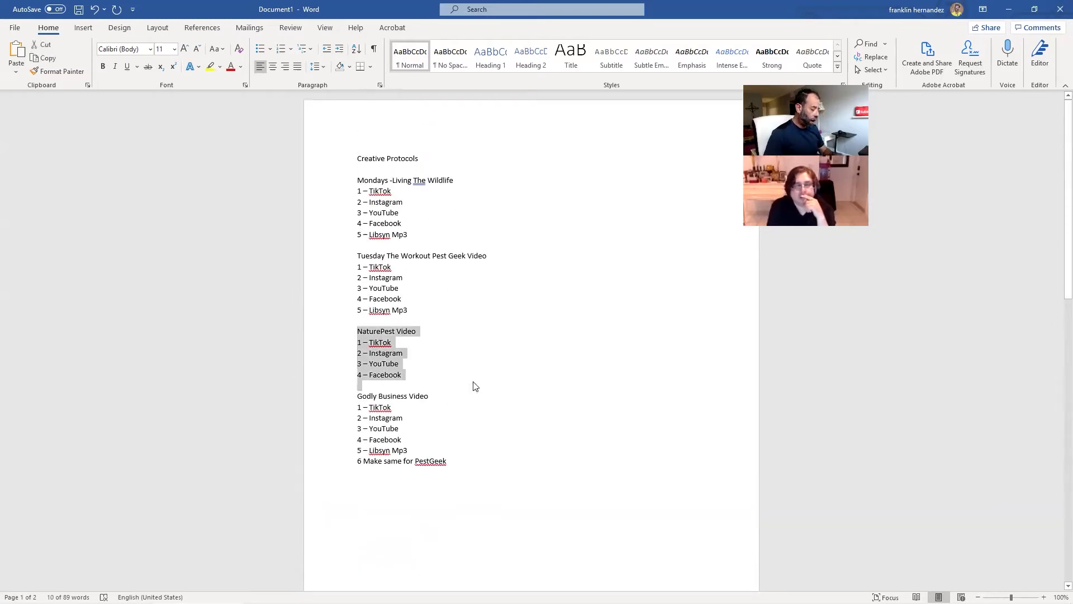
{"action": "key", "text": "Delete"}
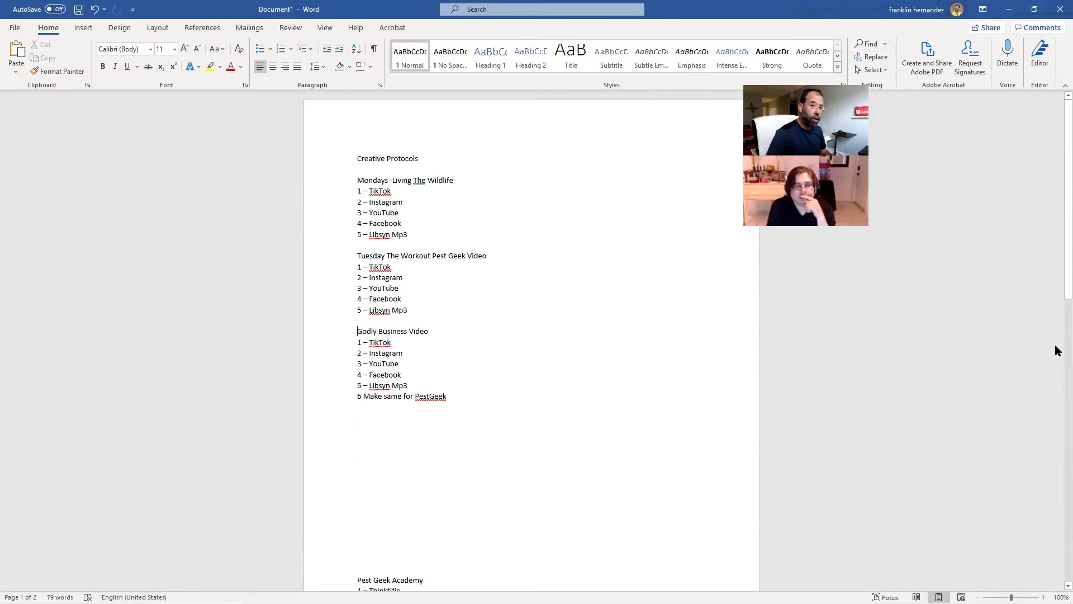
{"action": "left_click", "coordinate": [377, 528]}
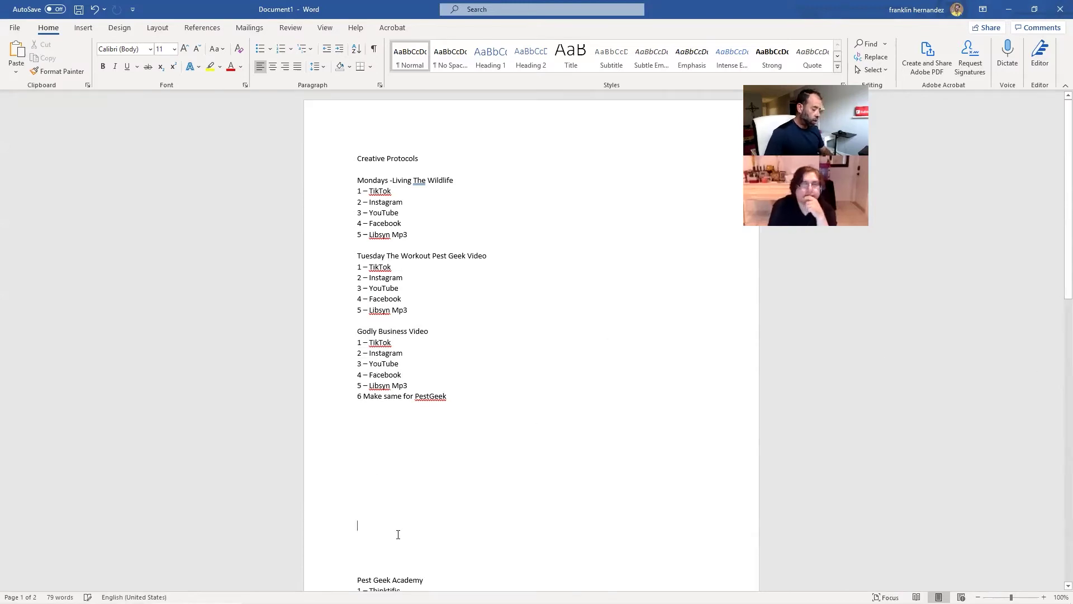
{"action": "key", "text": "ctrl+v"}
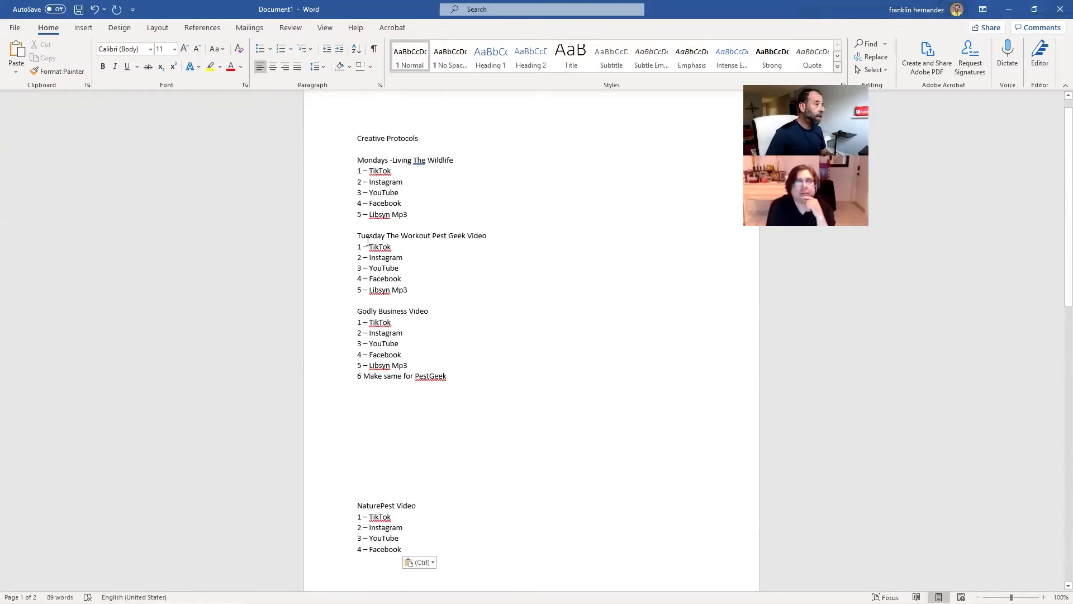
Prefix the "Godly Business Video" heading with "Wednesday"
{"action": "left_click", "coordinate": [358, 311]}
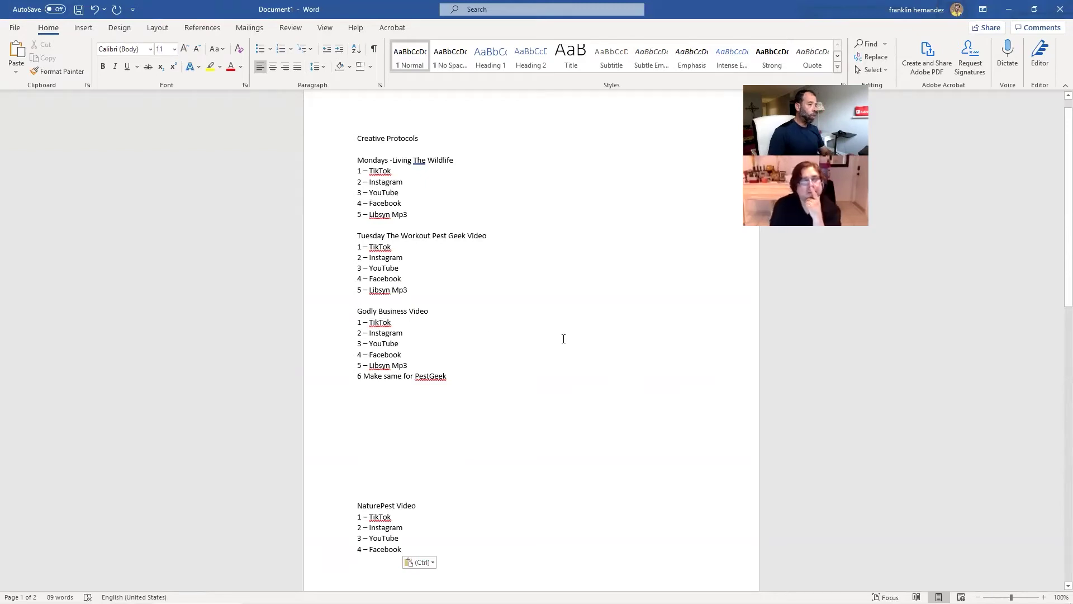
{"action": "type", "text": "Wed"}
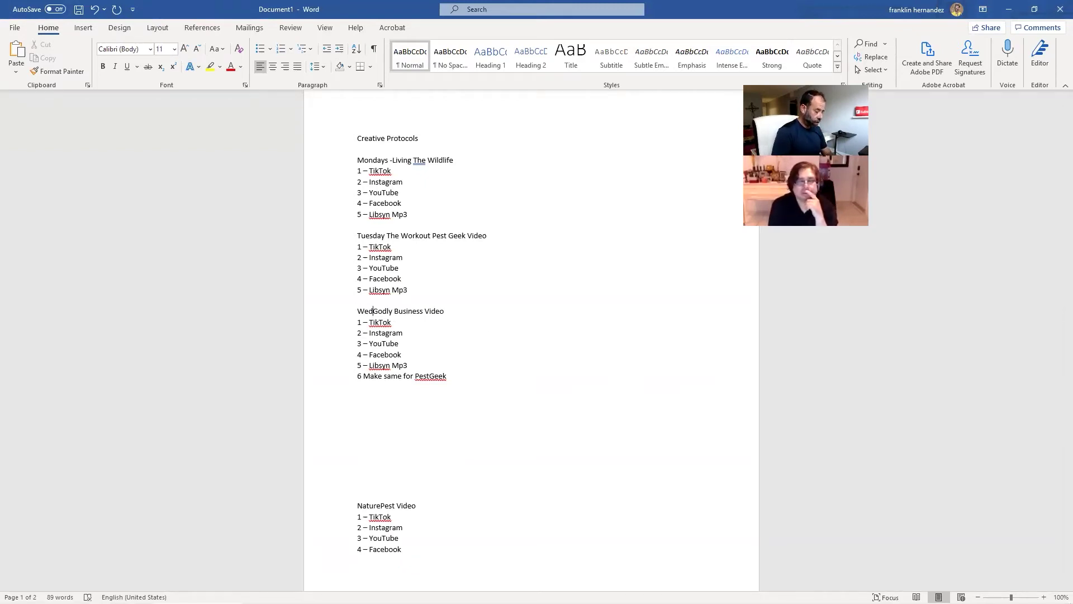
{"action": "type", "text": "nes"}
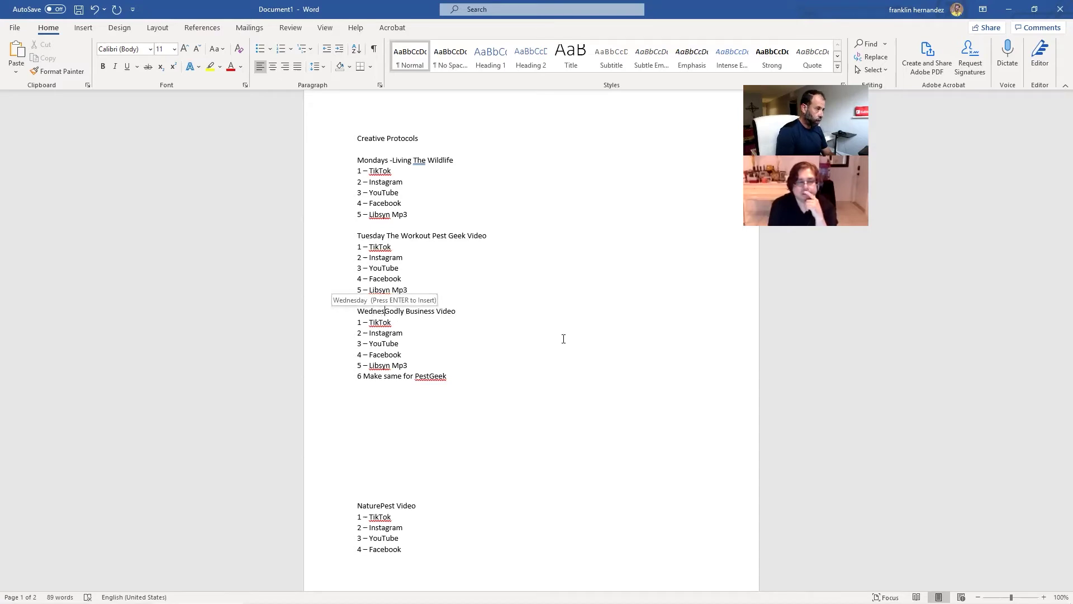
{"action": "key", "text": "Return"}
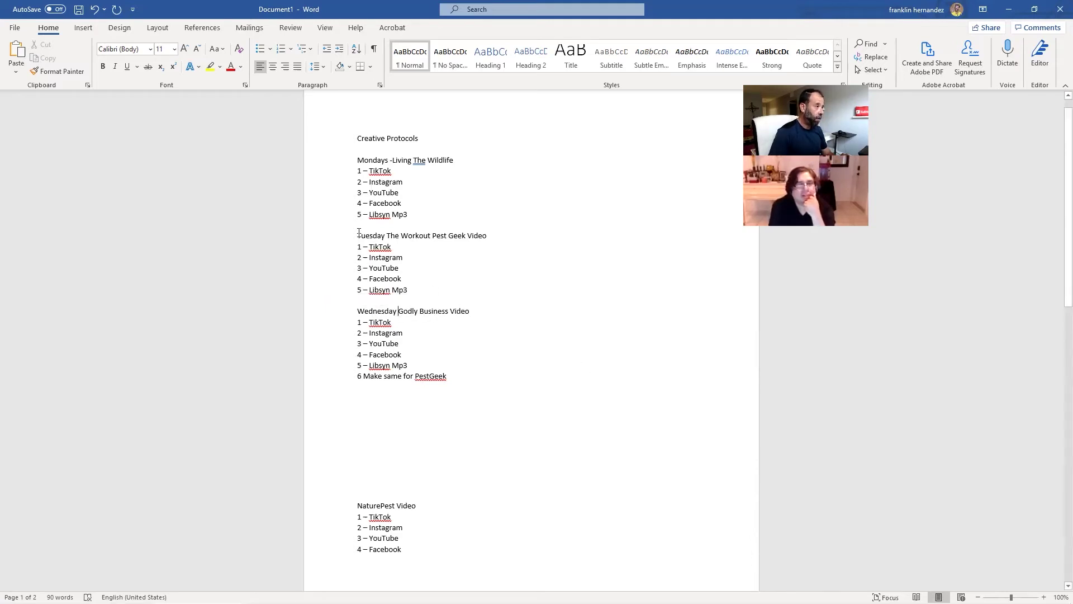
Duplicate the "Tuesday The Workout Pest Geek Video" section below the "Wednesday Godly Business Video" section
{"action": "left_click_drag", "start_coordinate": [357, 235], "coordinate": [413, 291]}
{"action": "key", "text": "ctrl+c"}
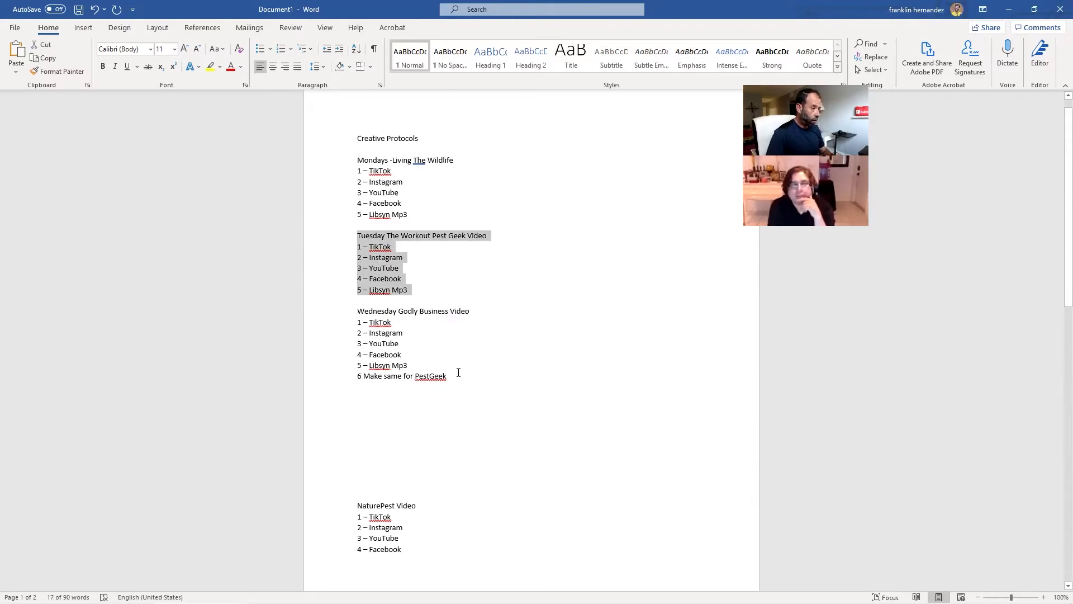
{"action": "left_click", "coordinate": [459, 372]}
{"action": "key", "text": "Return"}
{"action": "key", "text": "Return"}
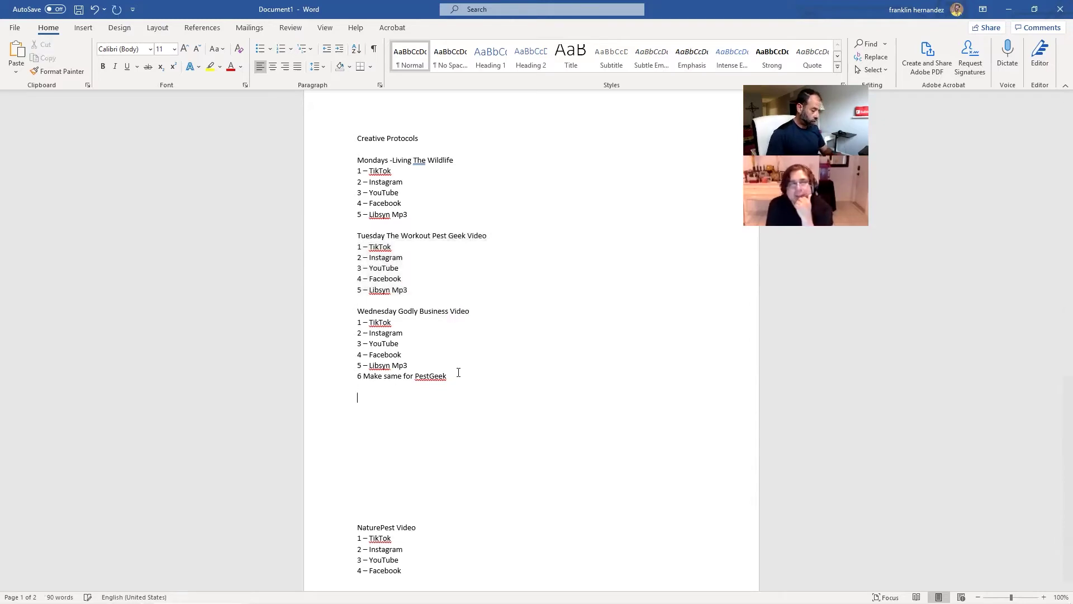
{"action": "key", "text": "ctrl+v"}
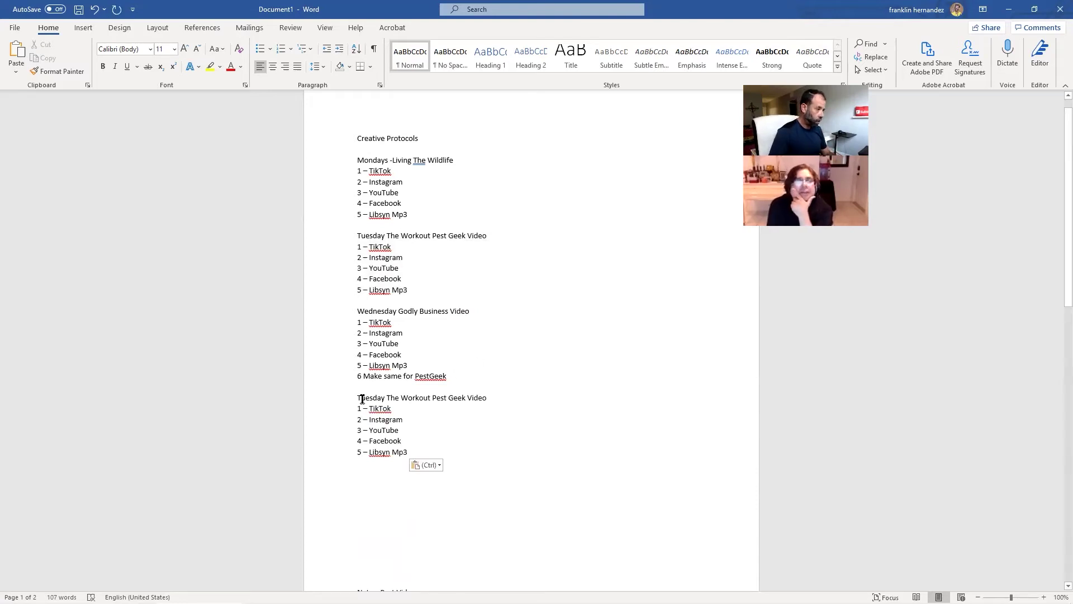
Replace the heading of the copied section below Wednesday with "Thursday"
{"action": "left_click_drag", "start_coordinate": [358, 399], "coordinate": [490, 403]}
{"action": "type", "text": "Thurss"}
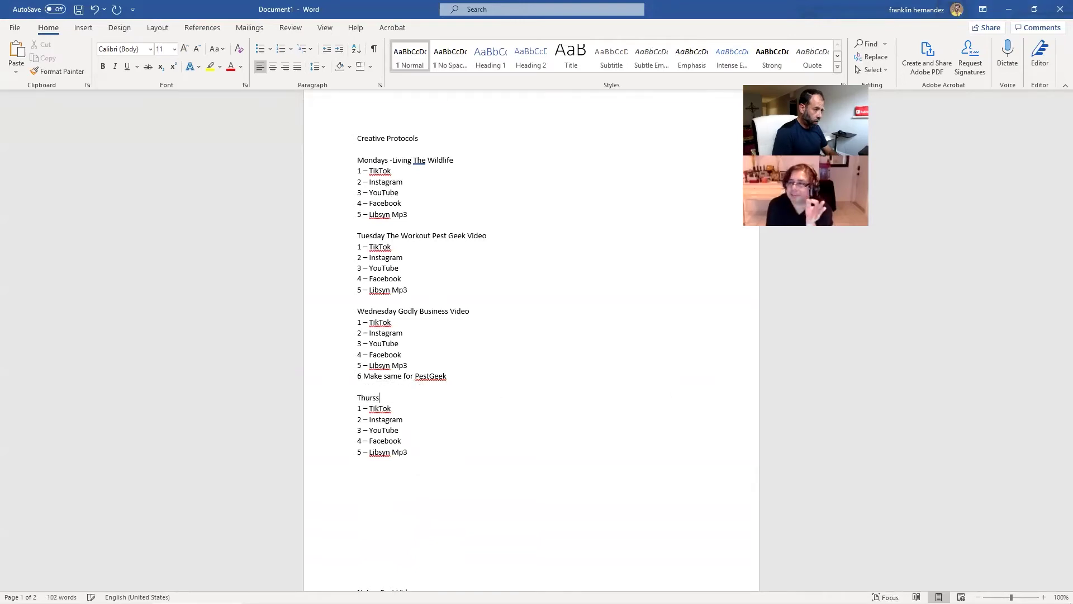
{"action": "key", "text": "BackSpace"}
{"action": "type", "text": "day"}
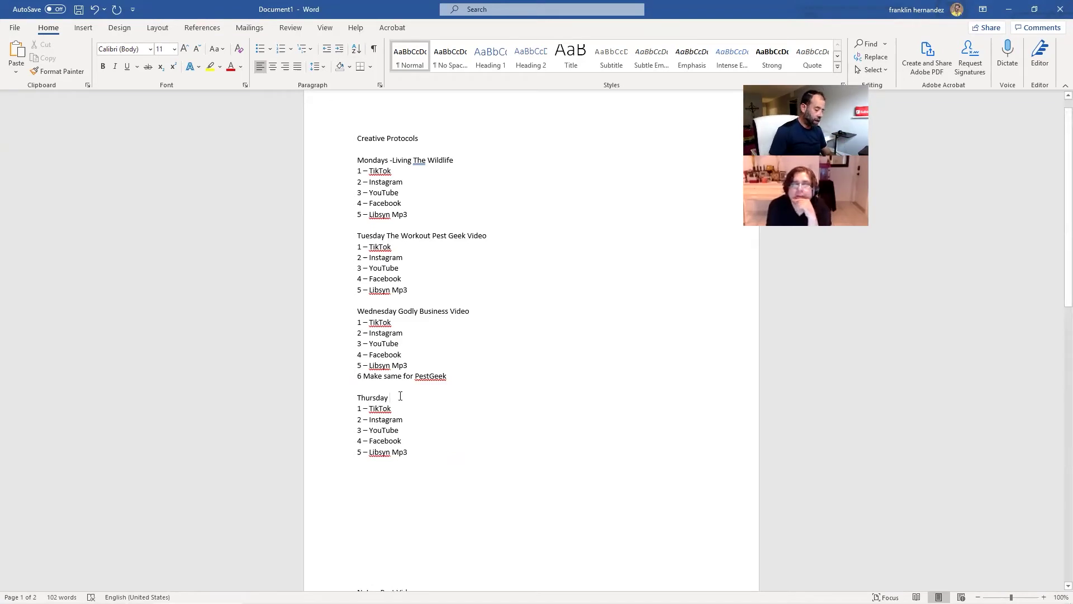
{"action": "type", "text": "Blue"}
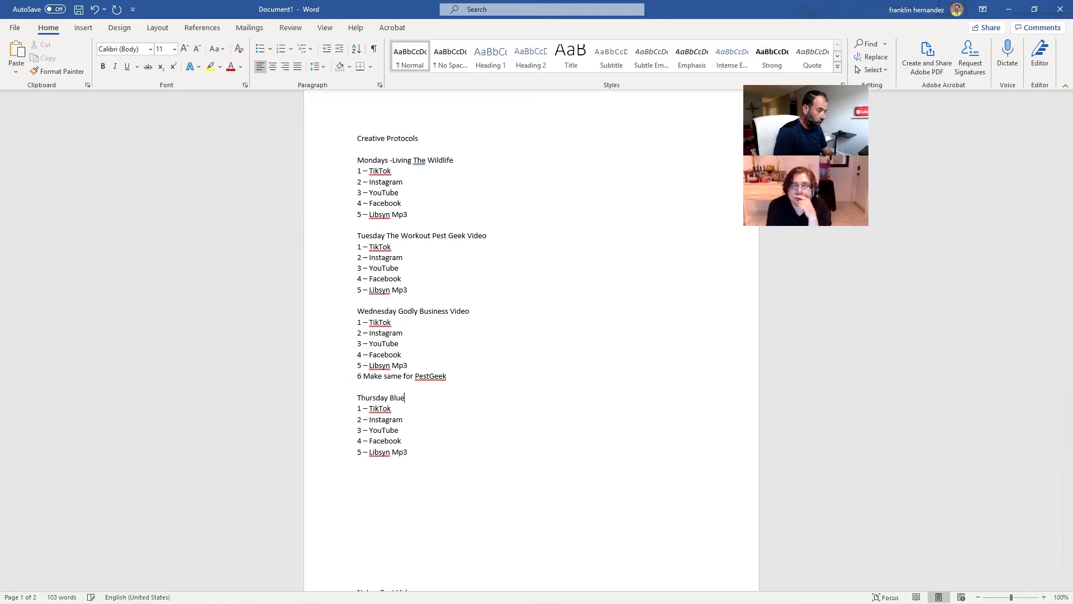
{"action": "type", "text": " Rid"}
{"action": "key", "text": "BackSpace"}
{"action": "key", "text": "BackSpace"}
{"action": "key", "text": "BackSpace"}
{"action": "key", "text": "BackSpace"}
{"action": "key", "text": "BackSpace"}
{"action": "key", "text": "BackSpace"}
{"action": "key", "text": "BackSpace"}
{"action": "key", "text": "BackSpace"}
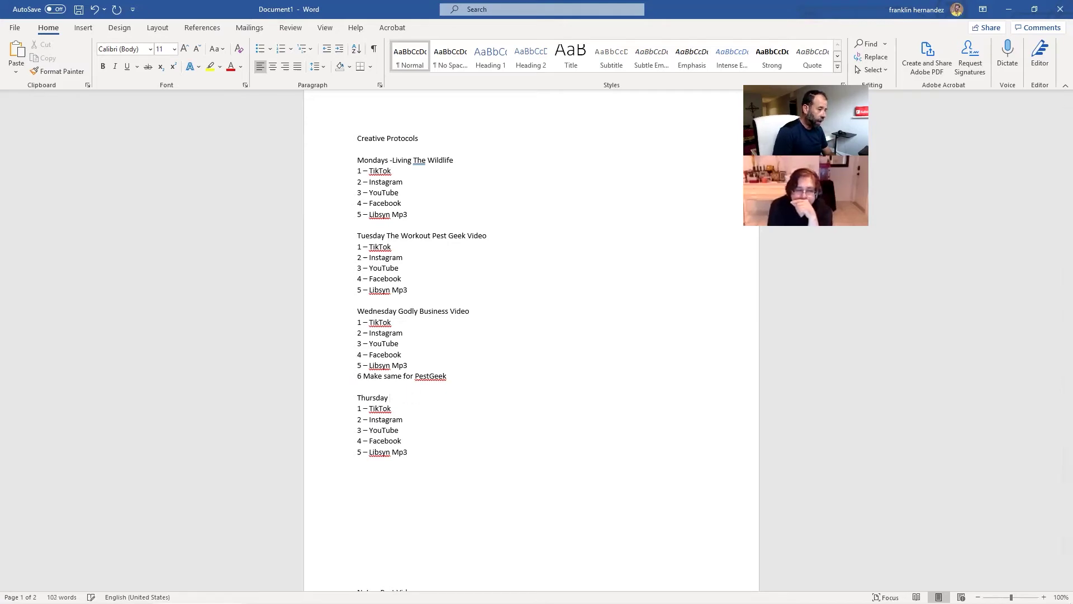
Complete the Thursday heading with "Interviews" and duplicate the whole Thursday section directly below it
{"action": "type", "text": "Inter"}
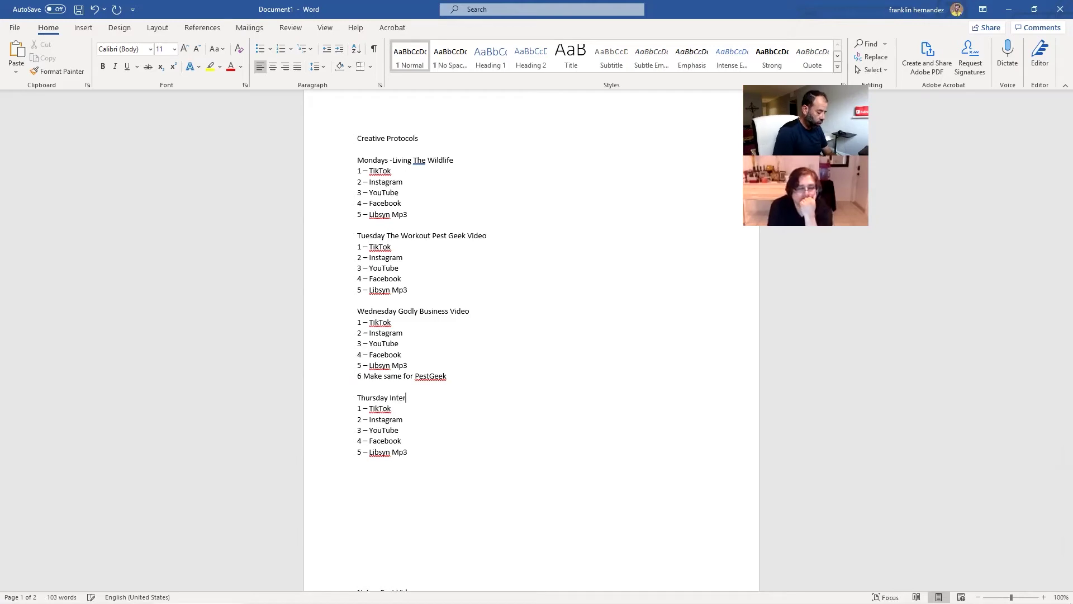
{"action": "type", "text": "views"}
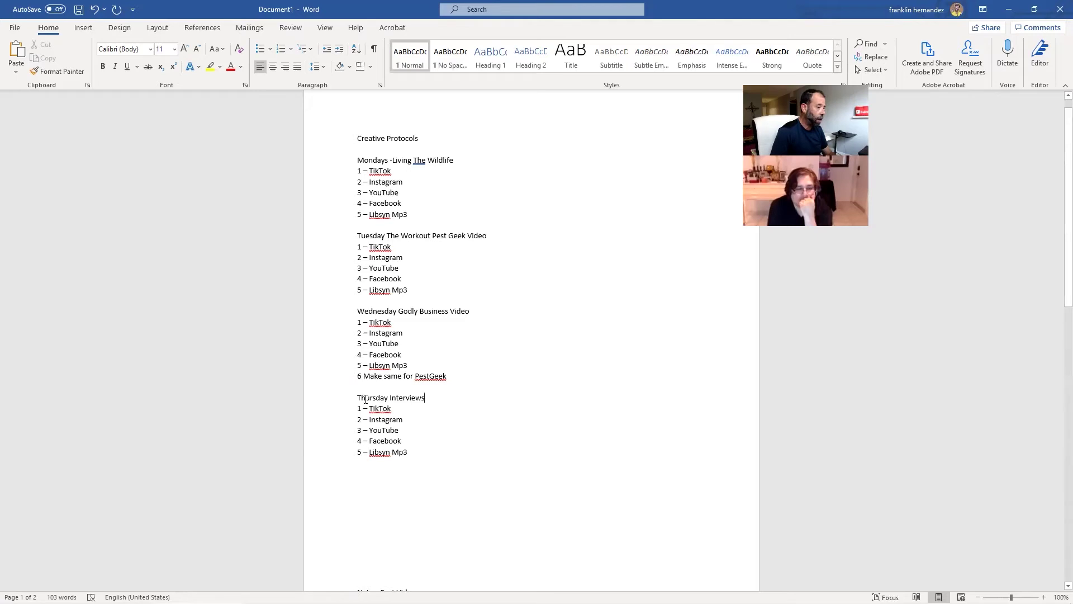
{"action": "left_click_drag", "start_coordinate": [358, 396], "coordinate": [409, 456]}
{"action": "key", "text": "ctrl+c"}
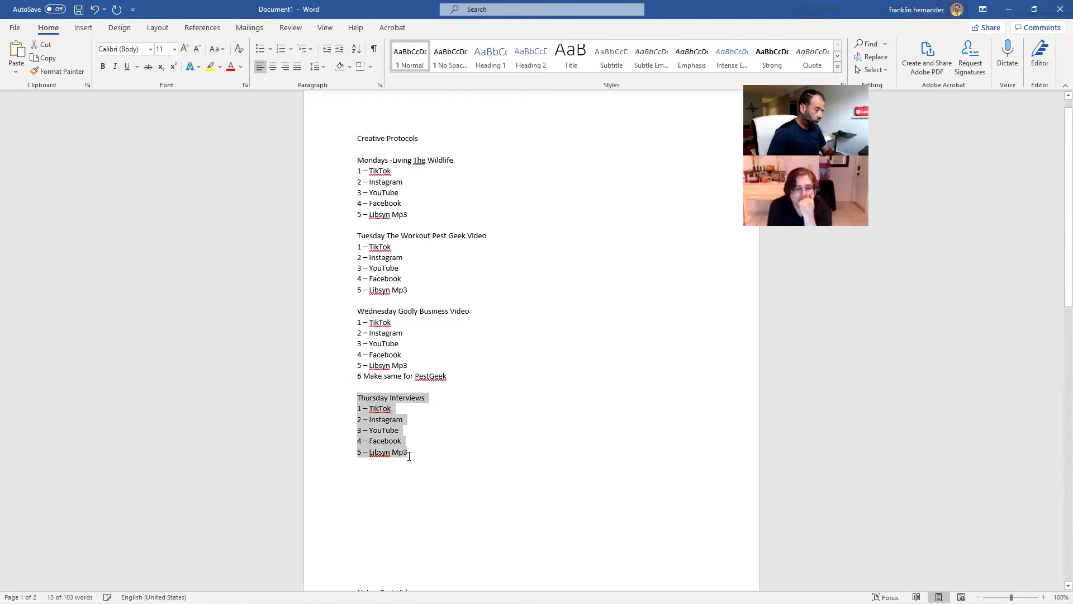
{"action": "left_click", "coordinate": [423, 456]}
{"action": "key", "text": "Return"}
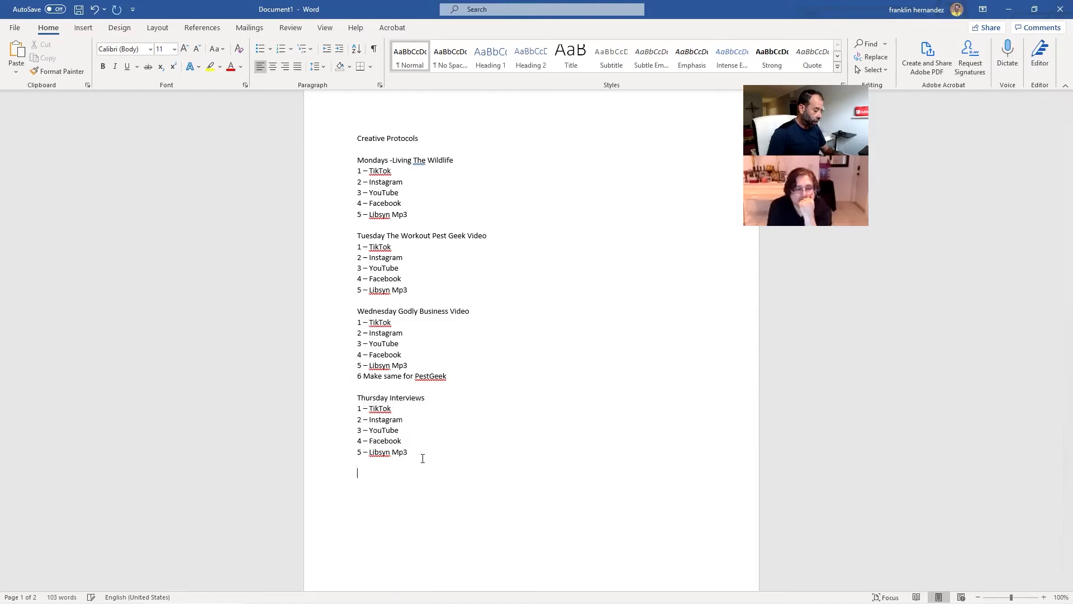
{"action": "key", "text": "ctrl+v"}
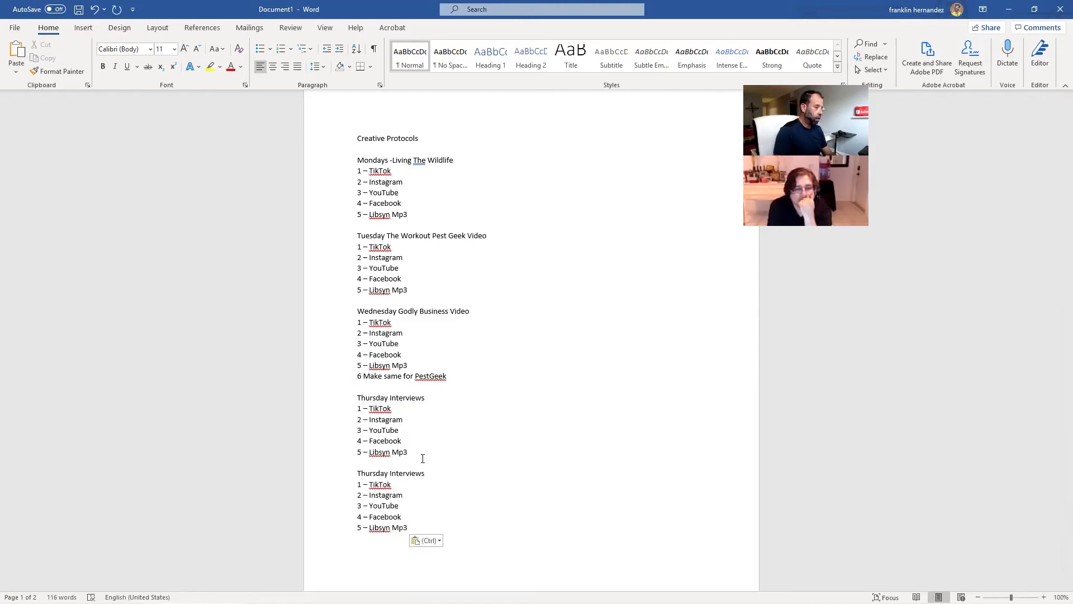
Replace "Interviews" in the second Thursday heading with "Blue Chair Chronicles", correcting the spelling of "Chronicles"
{"action": "left_click_drag", "start_coordinate": [429, 475], "coordinate": [390, 473]}
{"action": "type", "text": "Bl"}
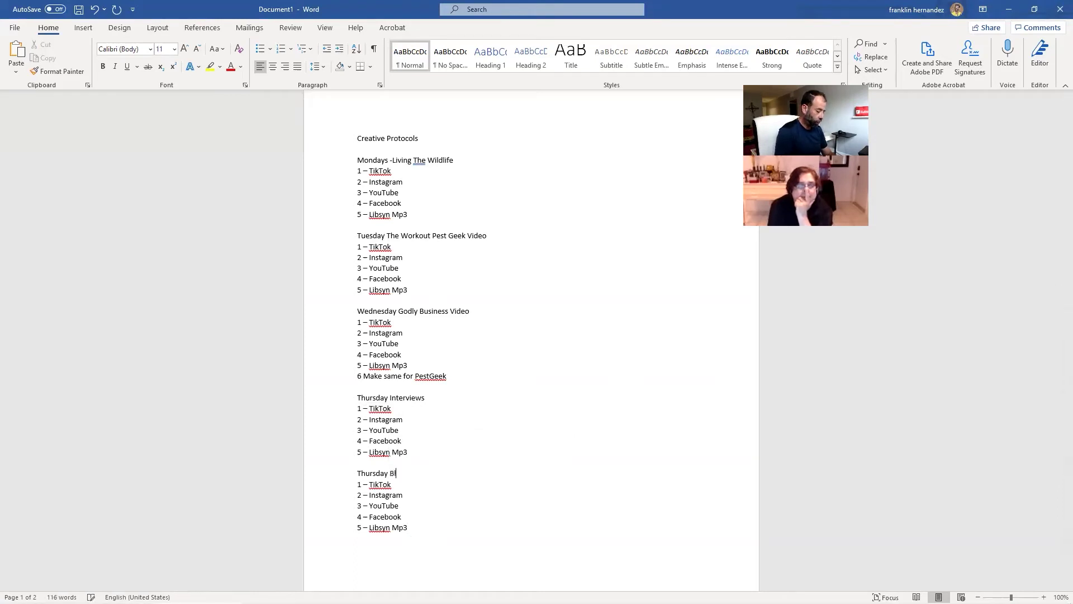
{"action": "type", "text": "ue Chair C"}
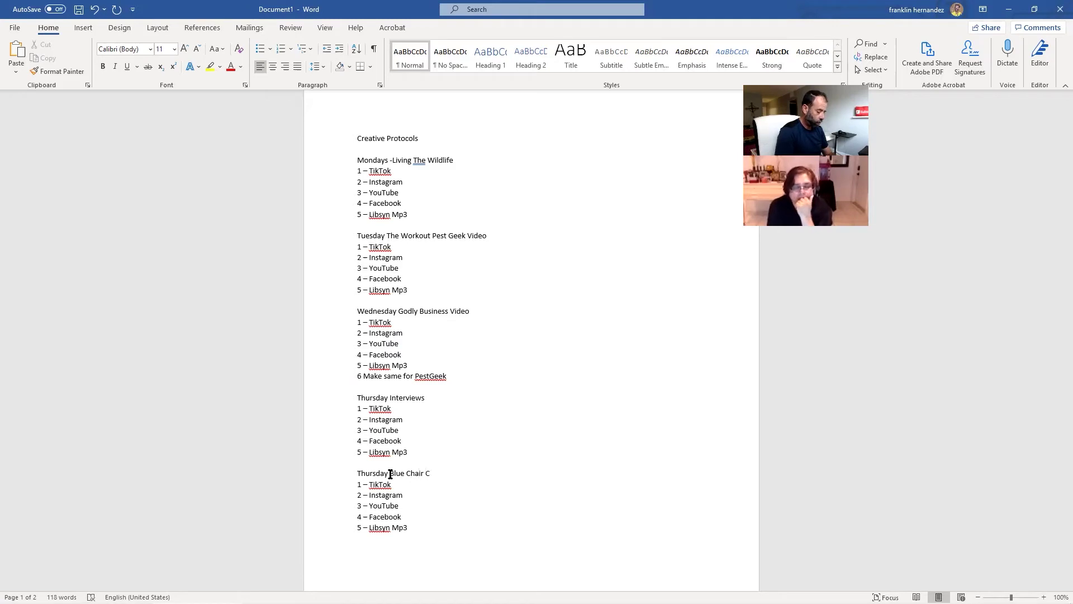
{"action": "key", "text": "BackSpace"}
{"action": "type", "text": "roni"}
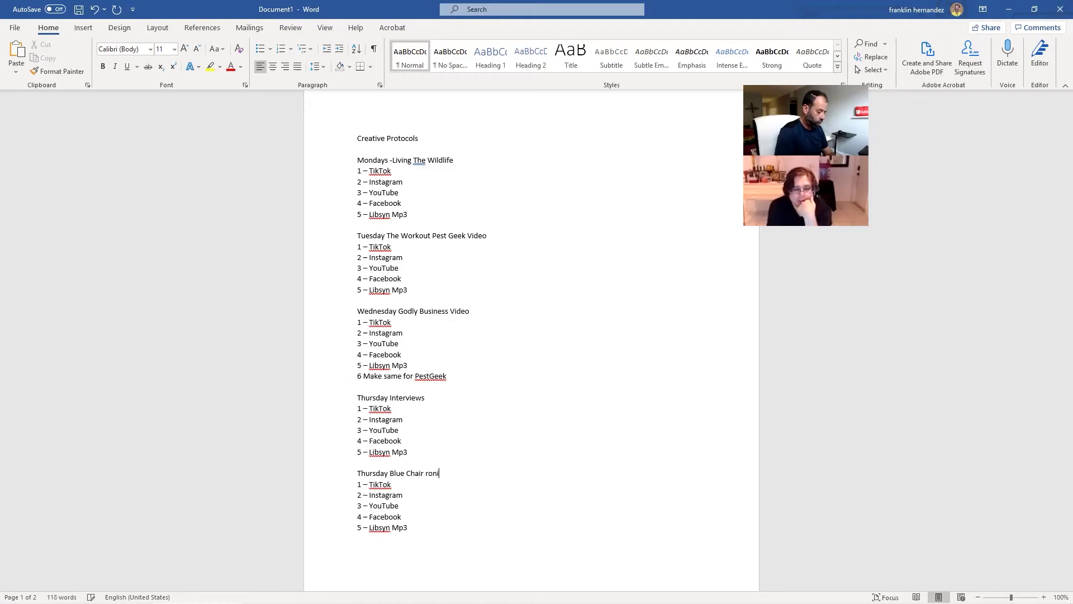
{"action": "type", "text": "cles"}
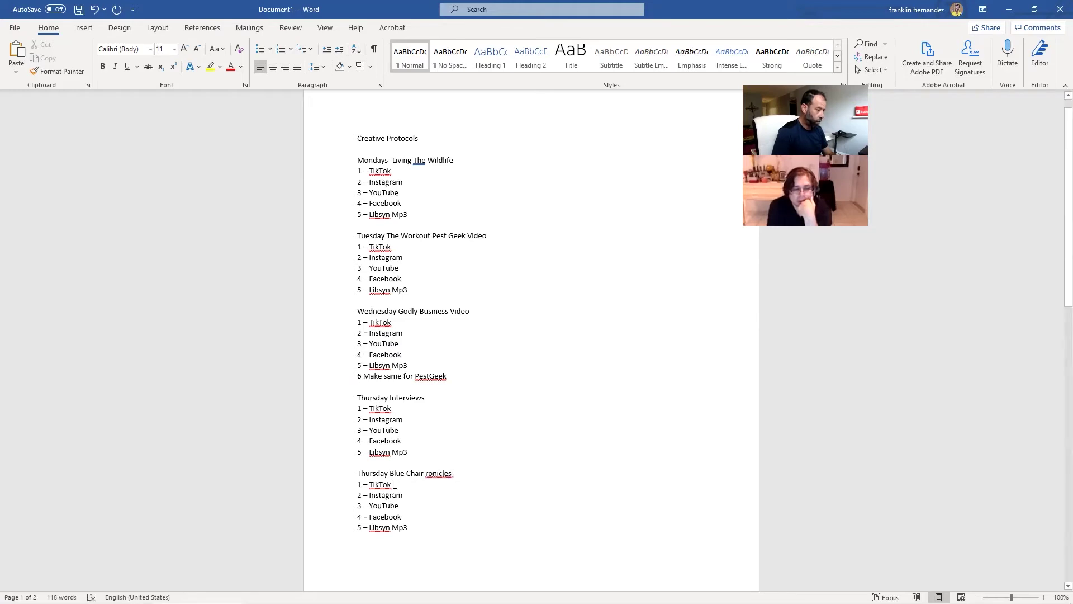
{"action": "left_click", "coordinate": [423, 473]}
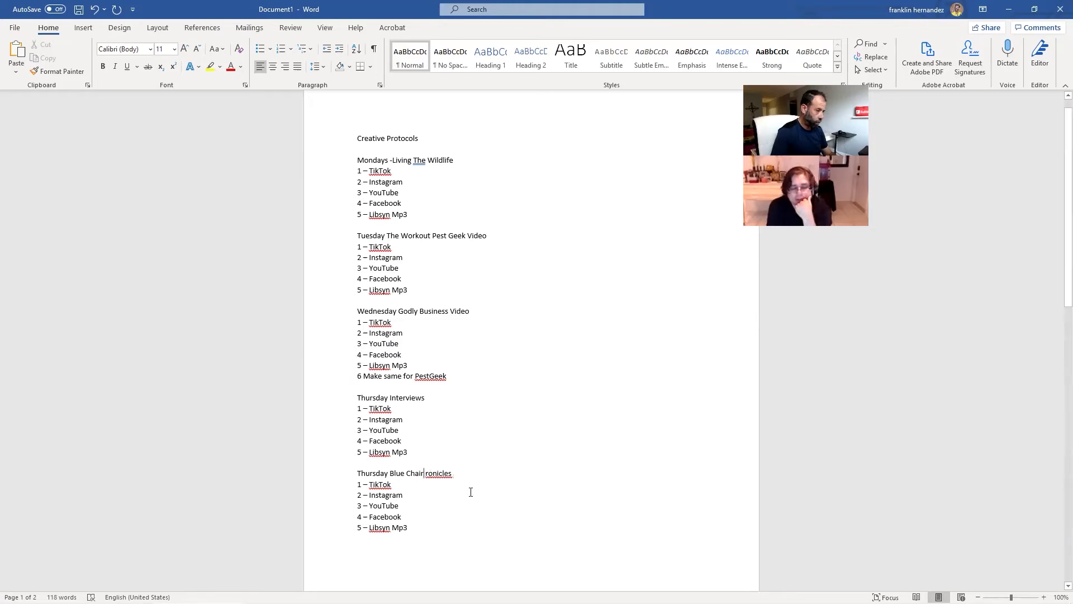
{"action": "type", "text": "C"}
{"action": "right_click", "coordinate": [437, 474]}
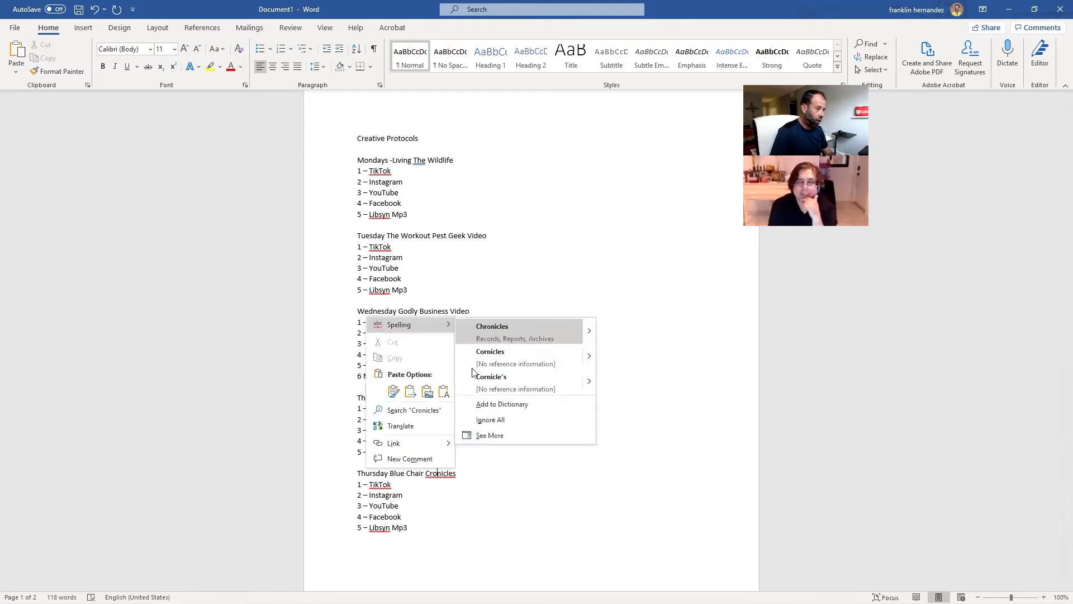
{"action": "left_click", "coordinate": [495, 326]}
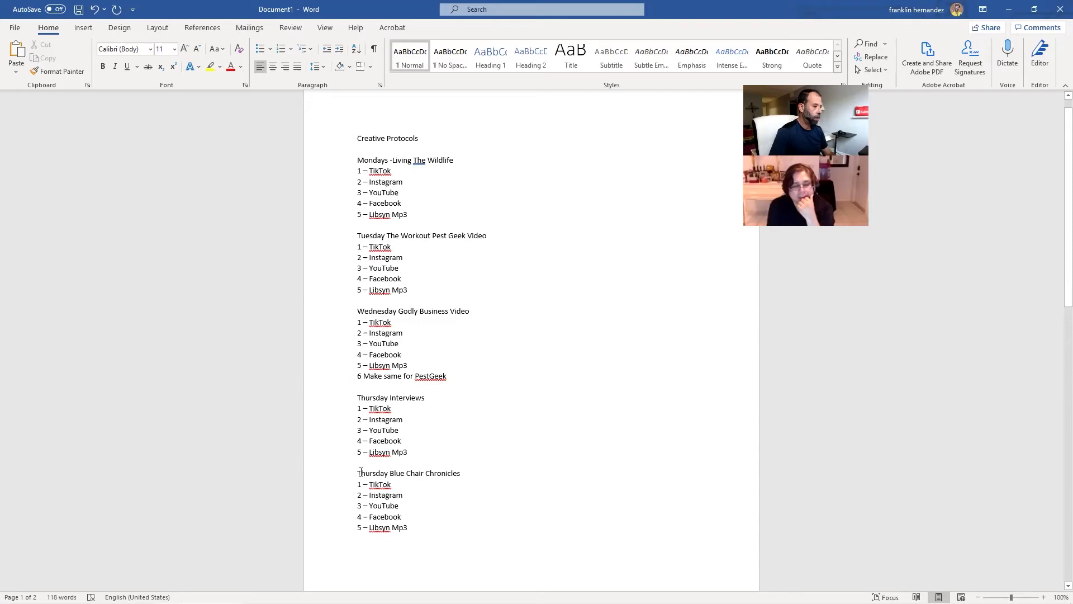
Change the day in the "Blue Chair Chronicles" heading to "Friday"
{"action": "left_click_drag", "start_coordinate": [358, 473], "coordinate": [387, 479]}
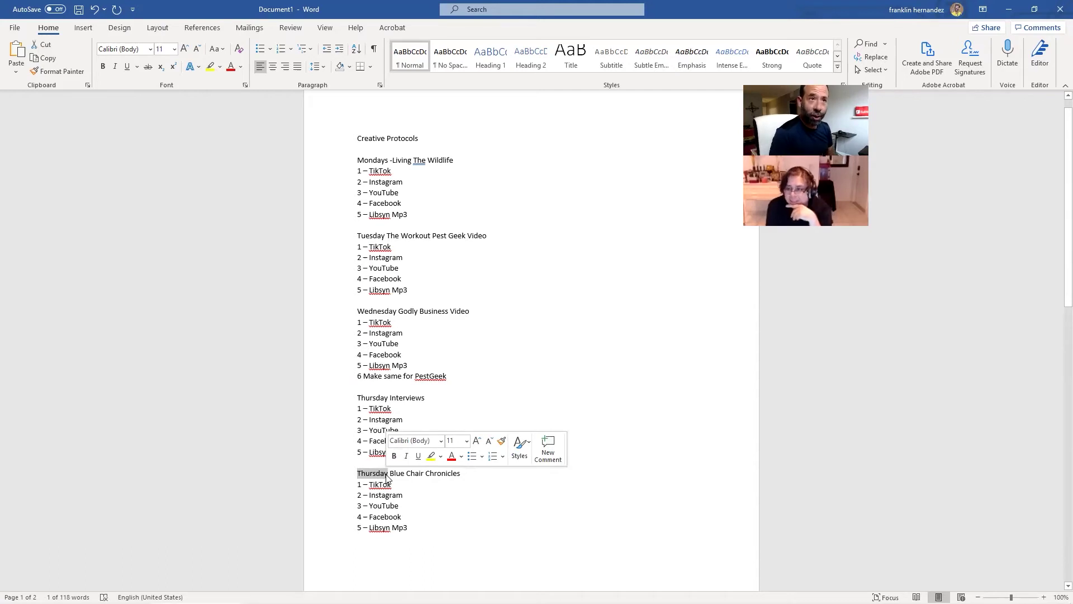
{"action": "type", "text": "Fri"}
{"action": "type", "text": "day"}
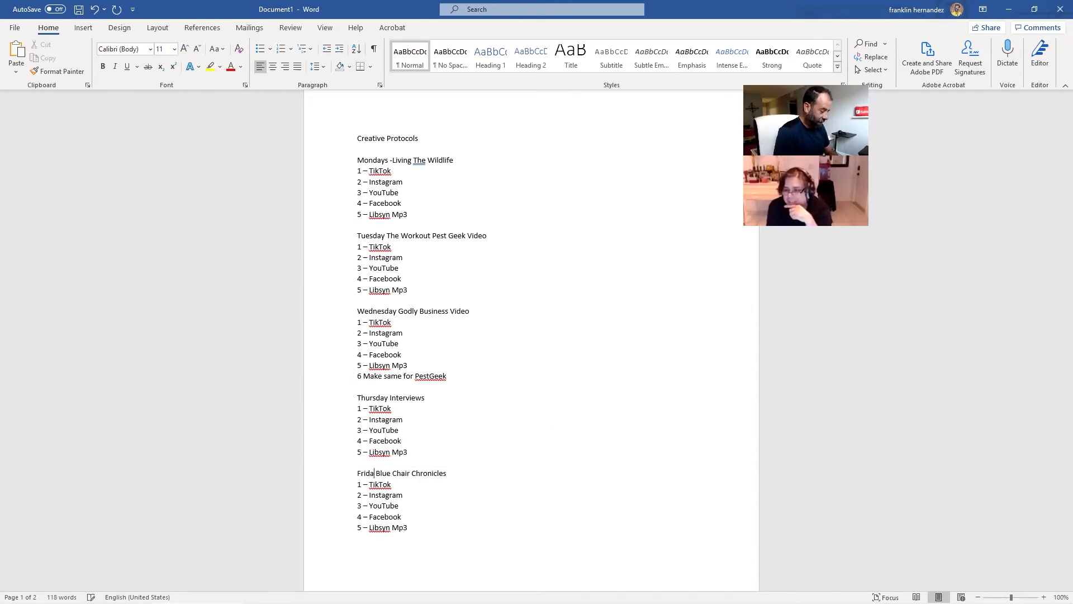
{"action": "key", "text": "BackSpace"}
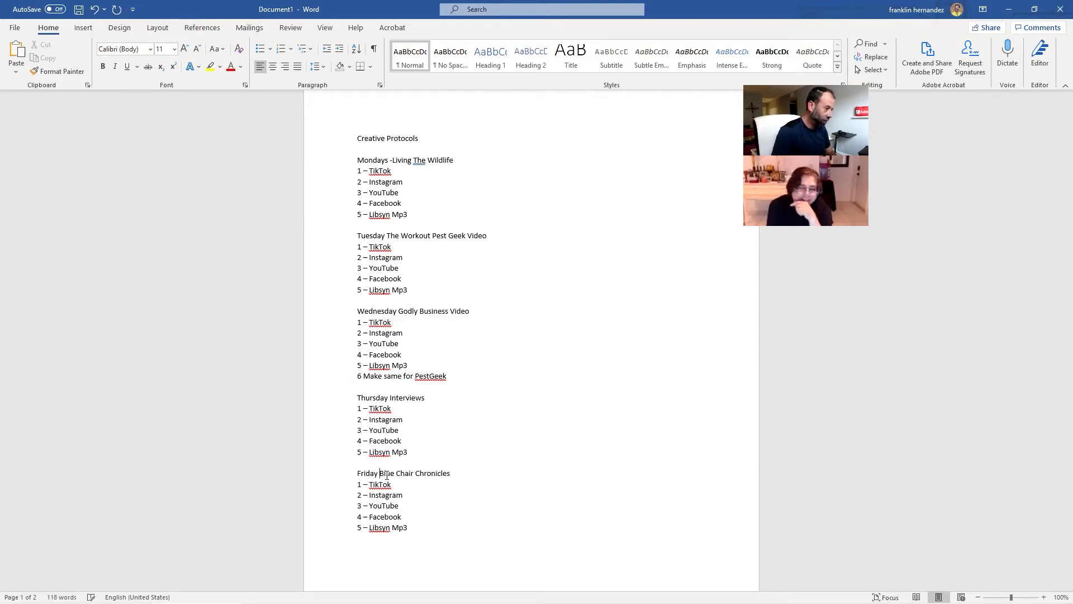
Remove the extra blank lines above the "NaturePest Video" section and between it and "Pest Geek Academy"
{"action": "left_click_drag", "start_coordinate": [1055, 226], "coordinate": [1054, 416]}
{"action": "left_click", "coordinate": [355, 294]}
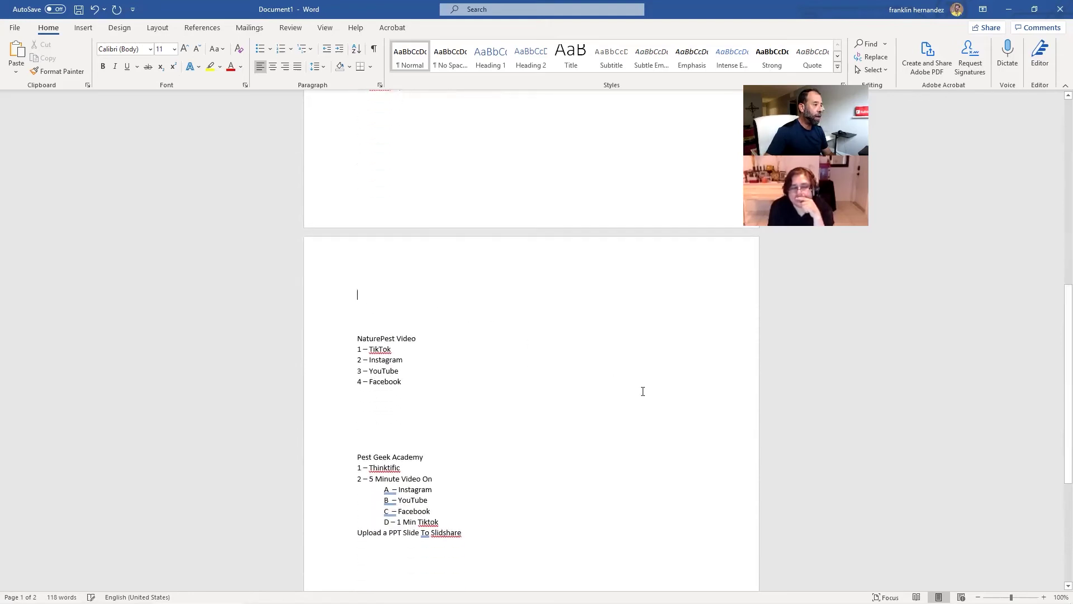
{"action": "key", "text": "Delete"}
{"action": "key", "text": "Delete"}
{"action": "key", "text": "Delete"}
{"action": "key", "text": "Delete"}
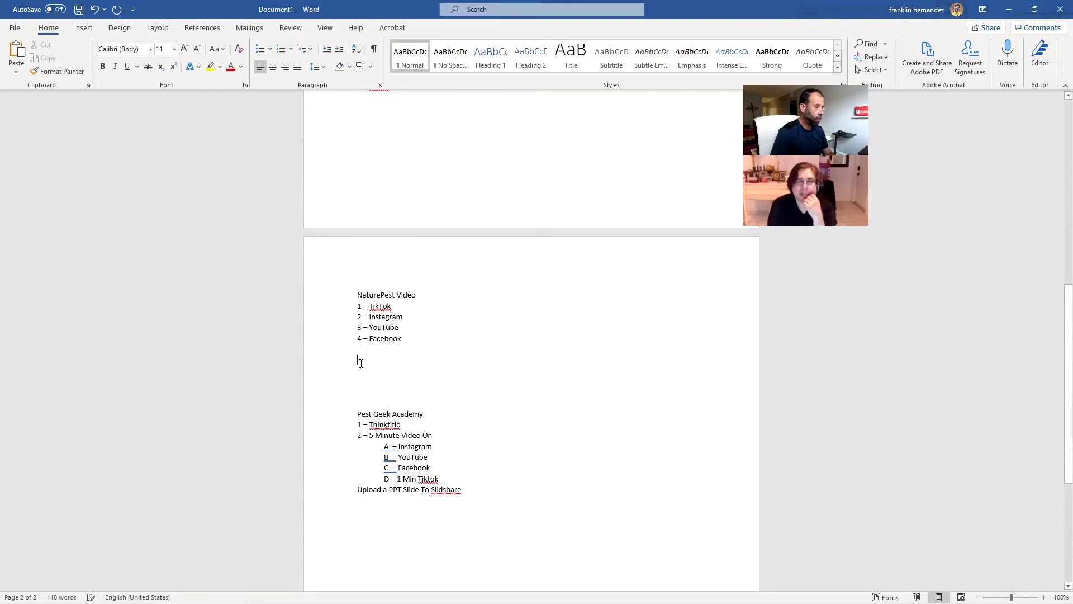
{"action": "key", "text": "Delete"}
{"action": "key", "text": "Delete"}
{"action": "key", "text": "Delete"}
{"action": "key", "text": "Delete"}
{"action": "key", "text": "Delete"}
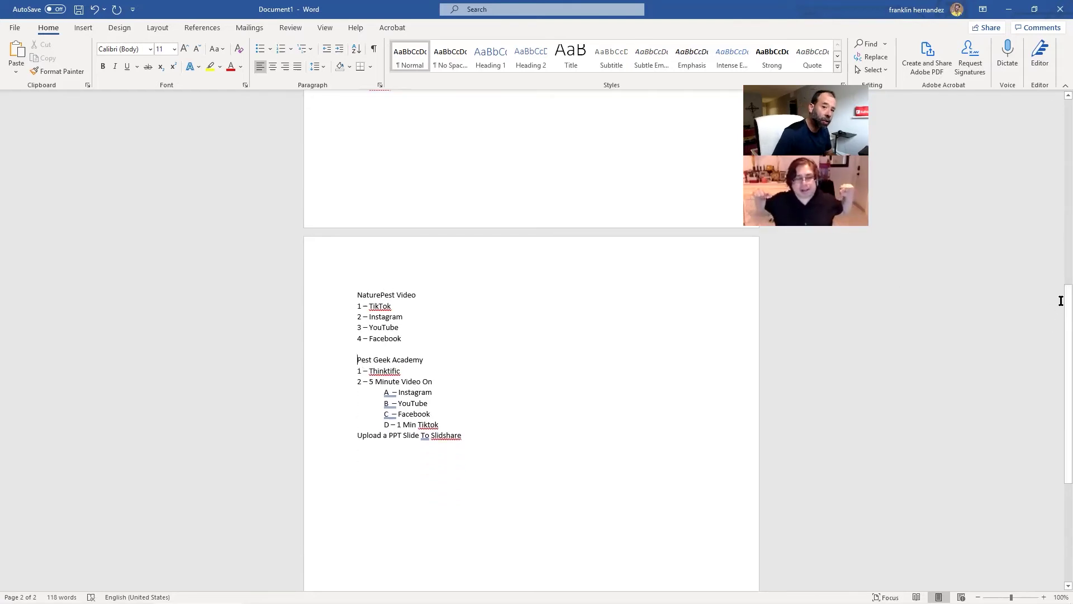
{"action": "left_click_drag", "start_coordinate": [1054, 297], "coordinate": [1060, 115]}
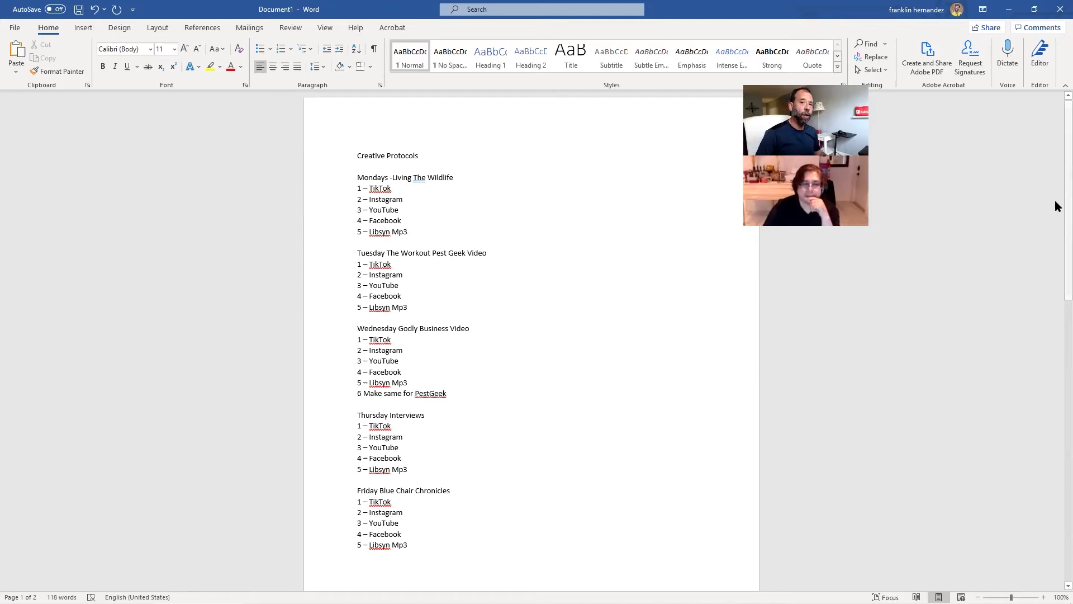
{"action": "scroll", "coordinate": [1056, 167], "scroll_direction": "up", "scroll_amount": 1}
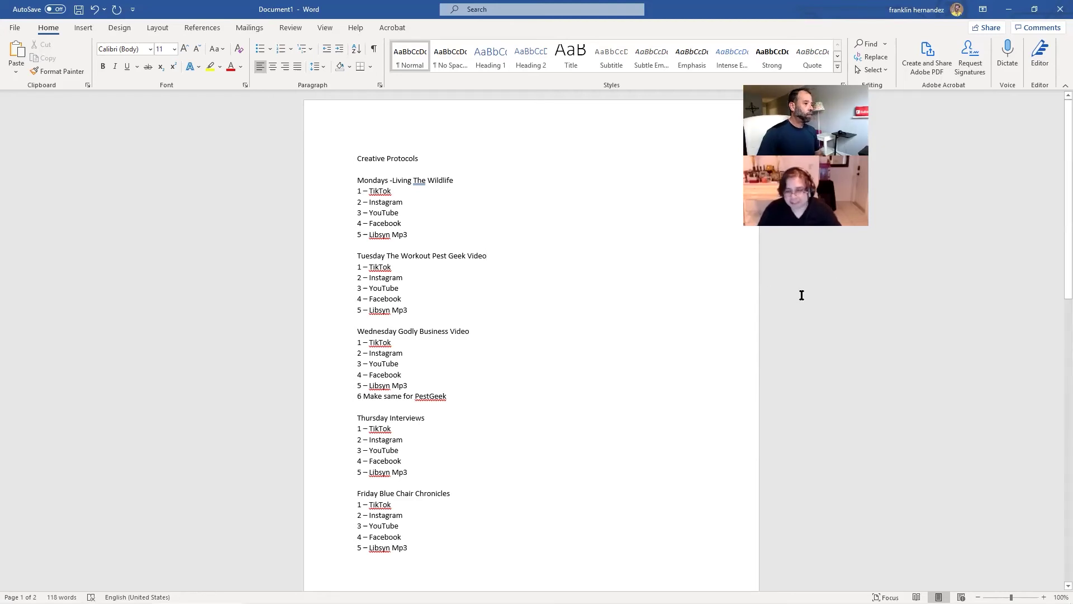
{"action": "left_click_drag", "start_coordinate": [1057, 197], "coordinate": [1055, 286]}
{"action": "scroll", "coordinate": [1049, 342], "scroll_direction": "up", "scroll_amount": 10}
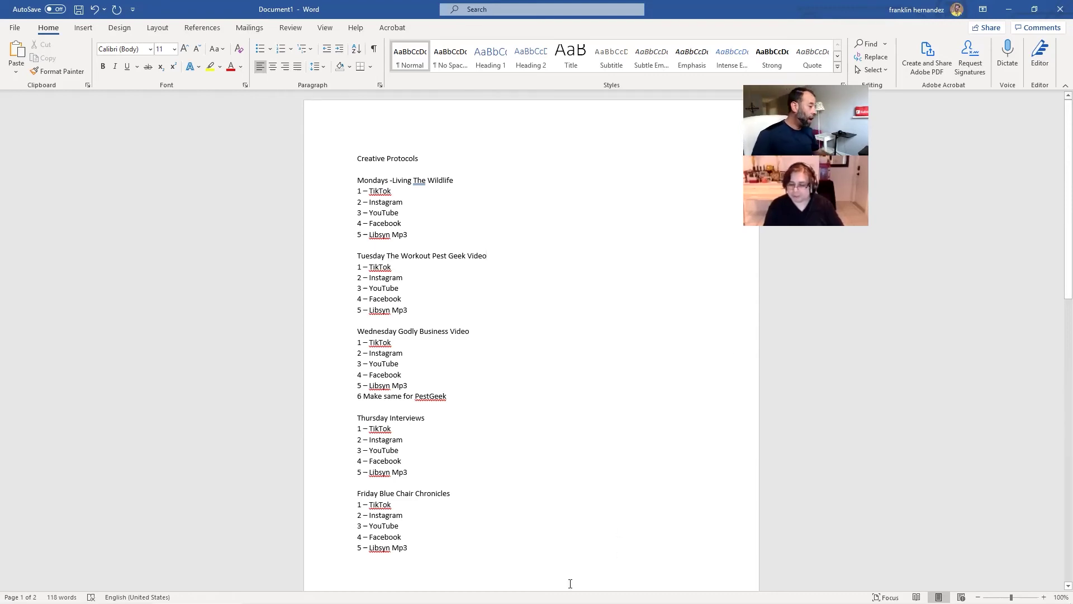
{"action": "mouse_move", "coordinate": [643, 601]}
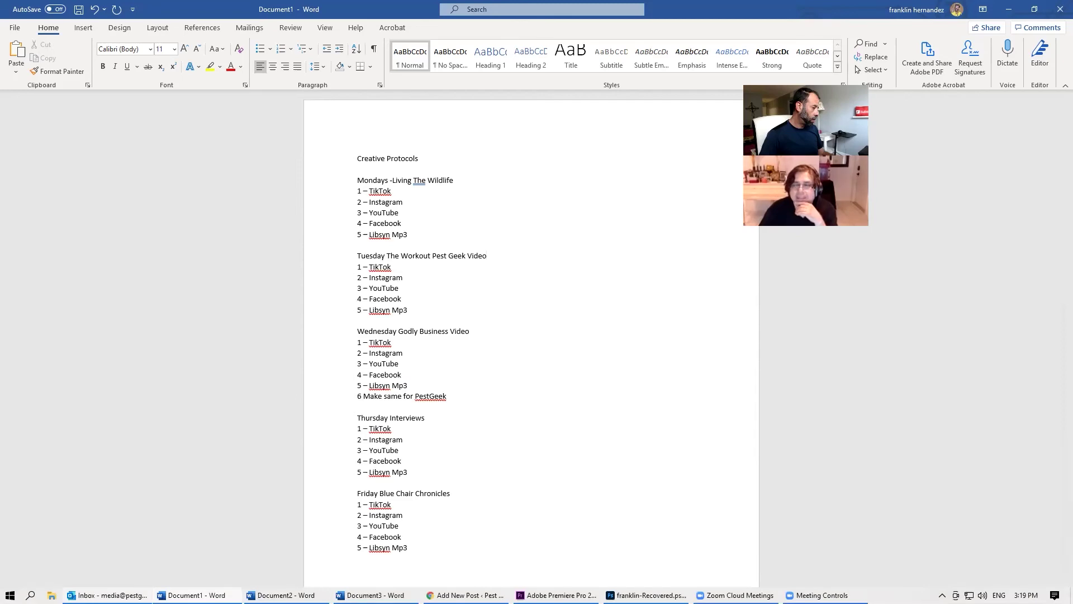
{"action": "mouse_move", "coordinate": [107, 595]}
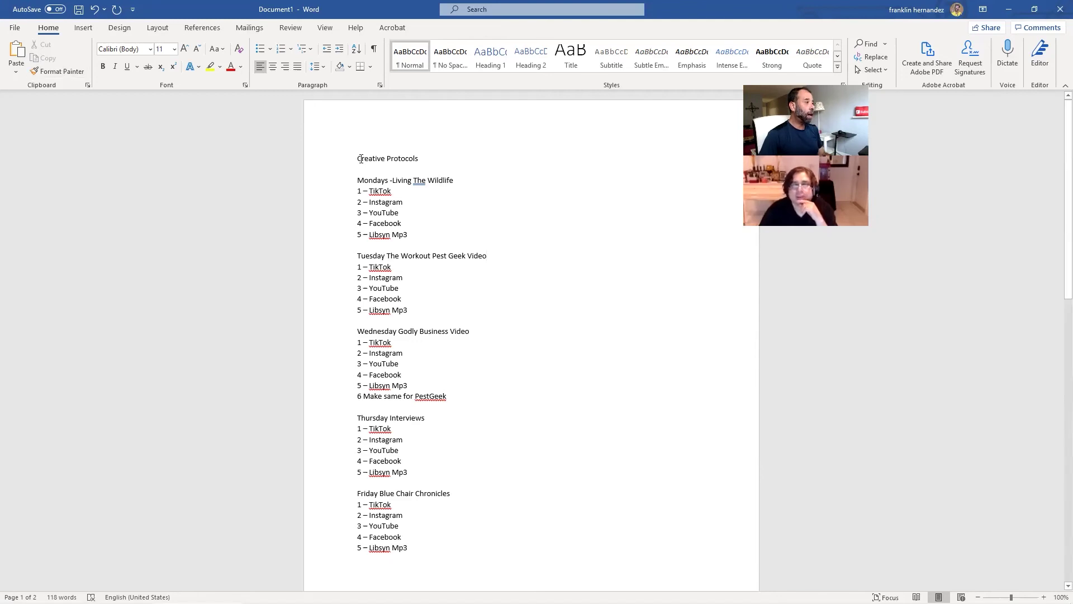
Select the Creative Protocols schedule text and switch to the Godly Business project in Asana in the browser
{"action": "left_click_drag", "start_coordinate": [357, 158], "coordinate": [496, 453]}
{"action": "key", "text": "alt+Tab"}
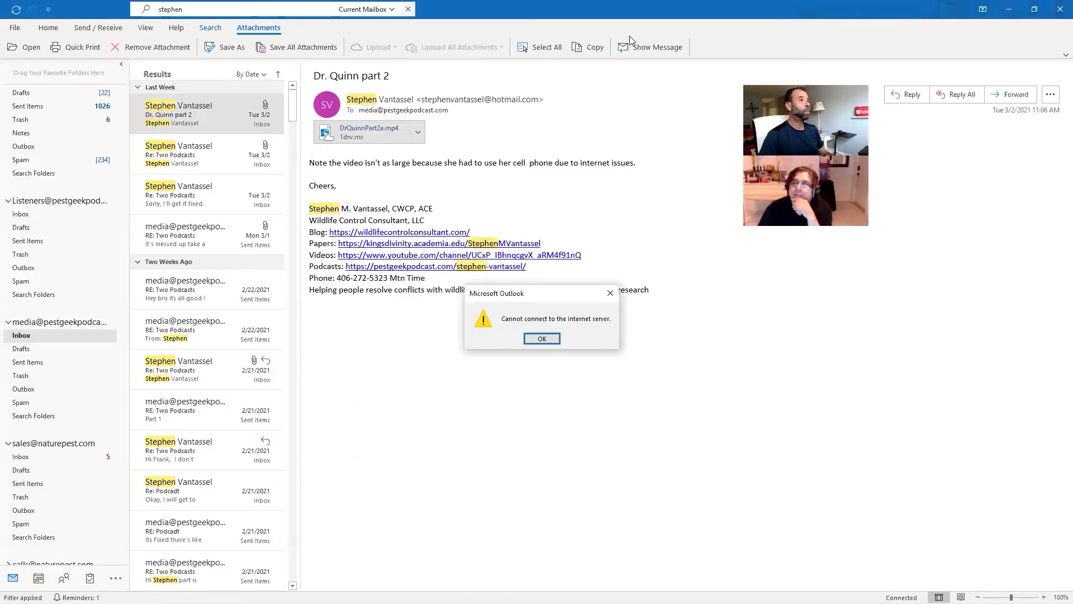
{"action": "key", "text": "alt+Tab"}
{"action": "key", "text": "alt+Tab"}
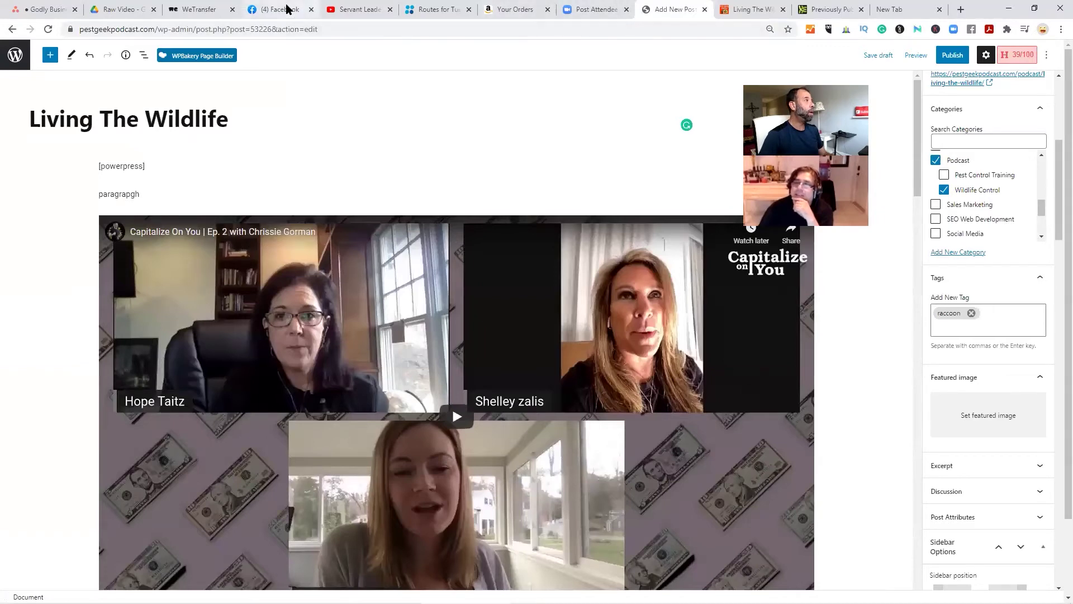
{"action": "left_click", "coordinate": [49, 9]}
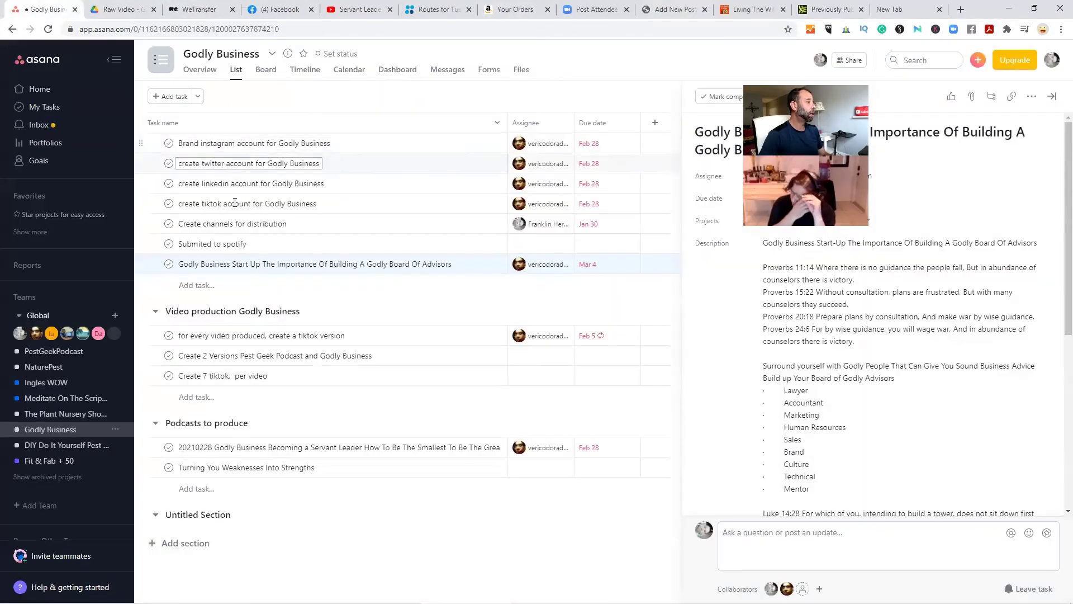
Show the Global team's archived projects and open the "Virtual Assistant" project
{"action": "left_click", "coordinate": [42, 483]}
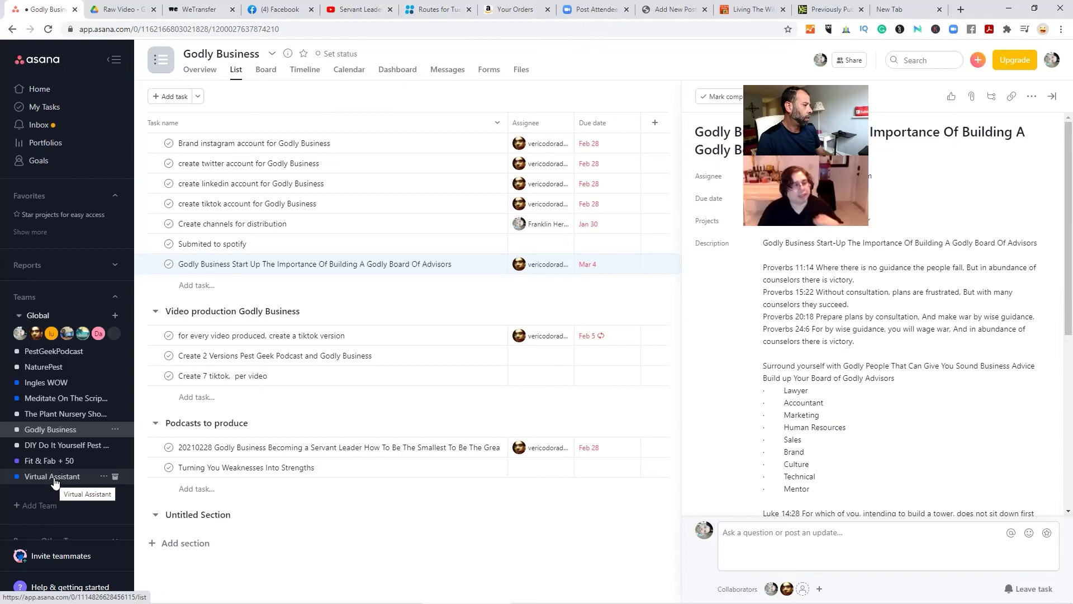
{"action": "left_click", "coordinate": [55, 476]}
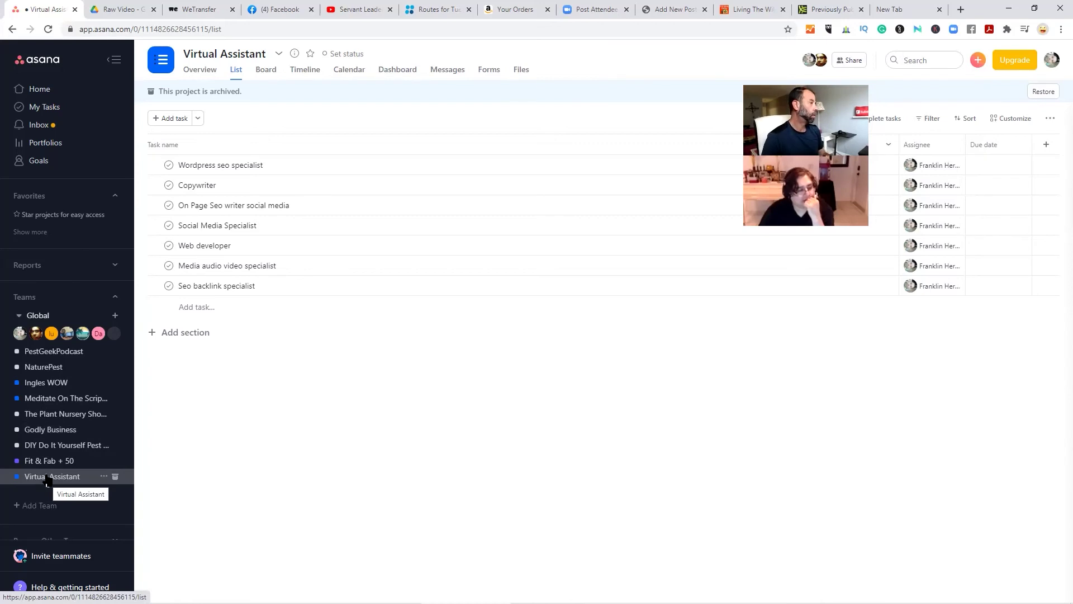
Add a task named "Daily Production Schedule" at the end of the Virtual Assistant project's task list
{"action": "left_click", "coordinate": [188, 309]}
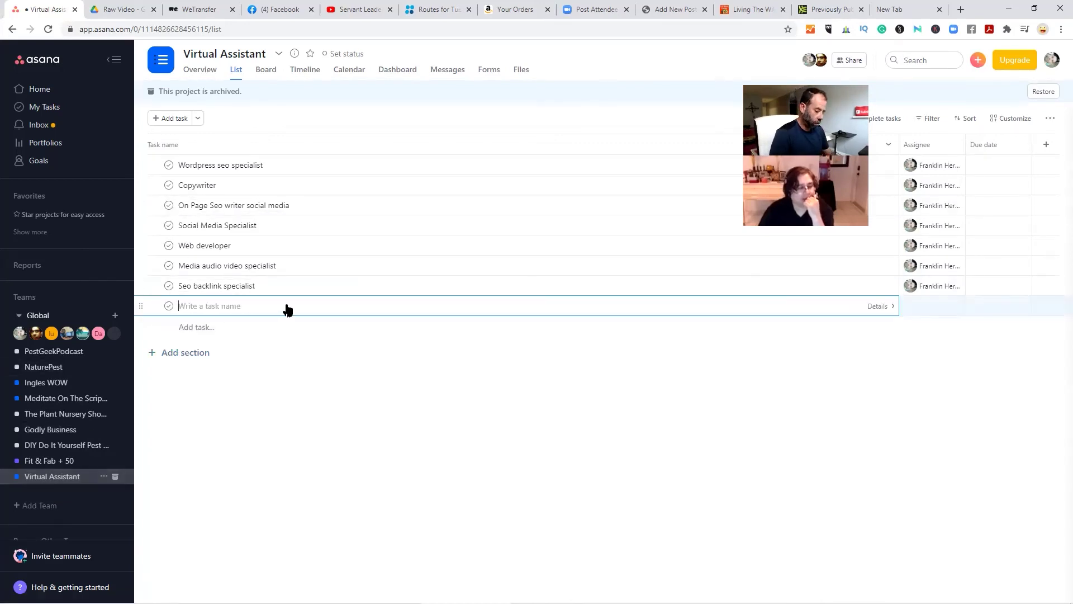
{"action": "type", "text": "D"}
{"action": "key", "text": "BackSpace"}
{"action": "type", "text": "Daily "}
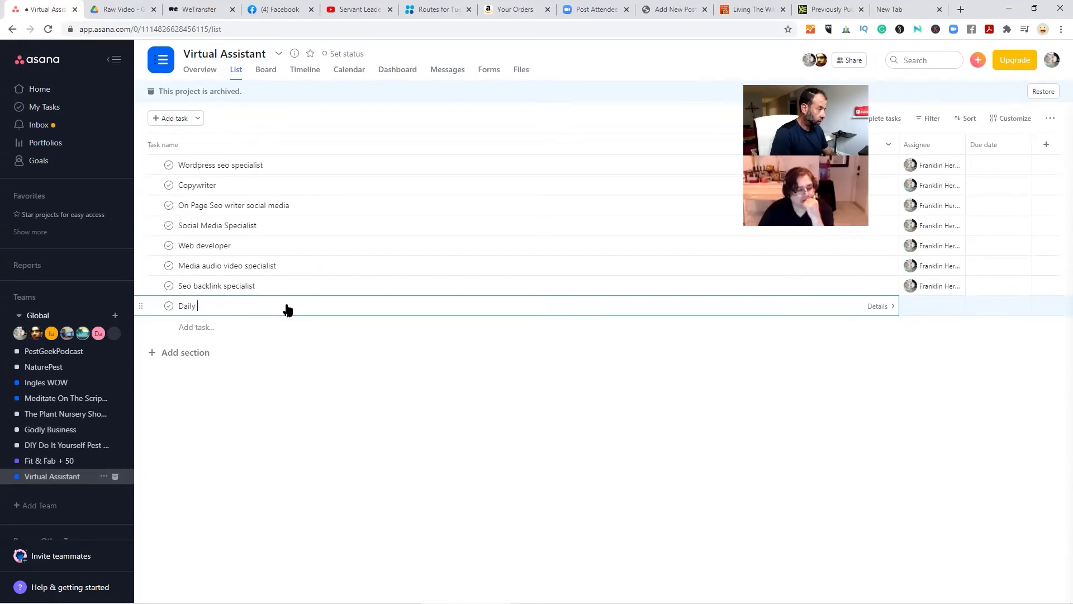
{"action": "type", "text": "Product"}
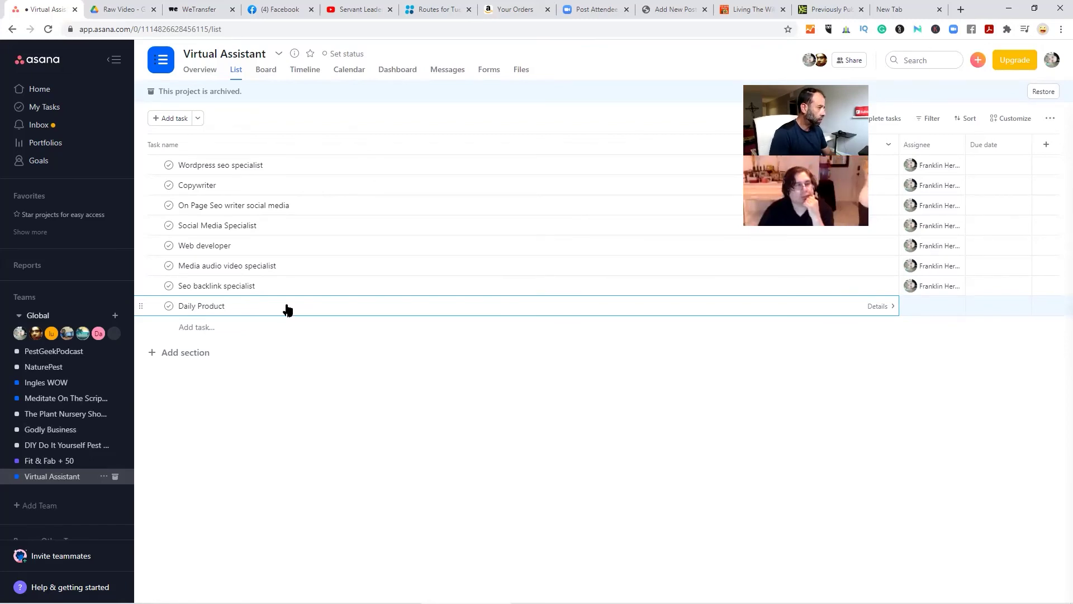
{"action": "type", "text": "ion"}
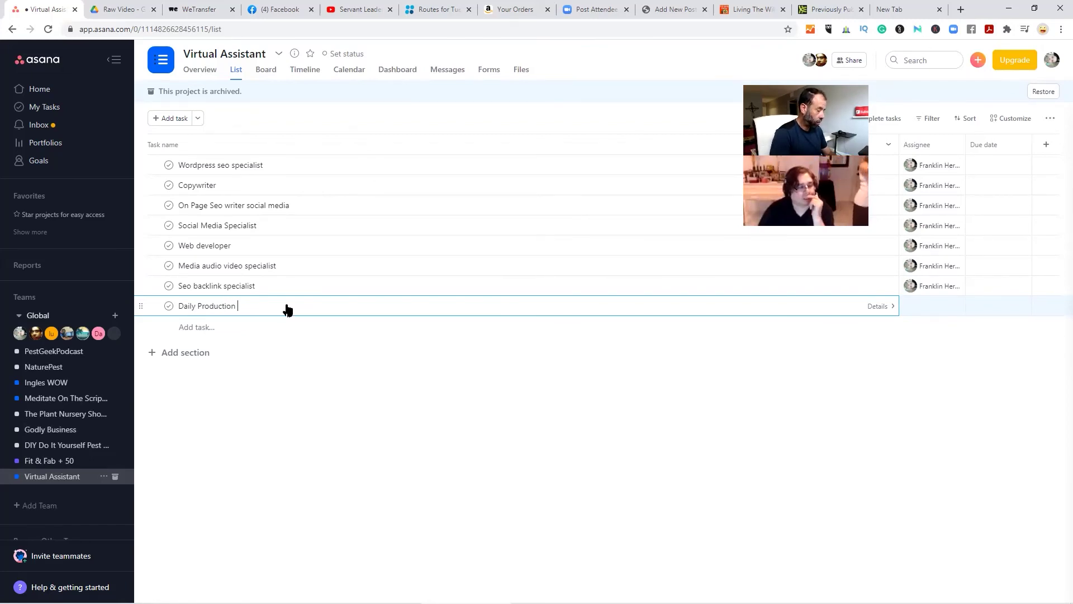
{"action": "type", "text": " Schdeul"}
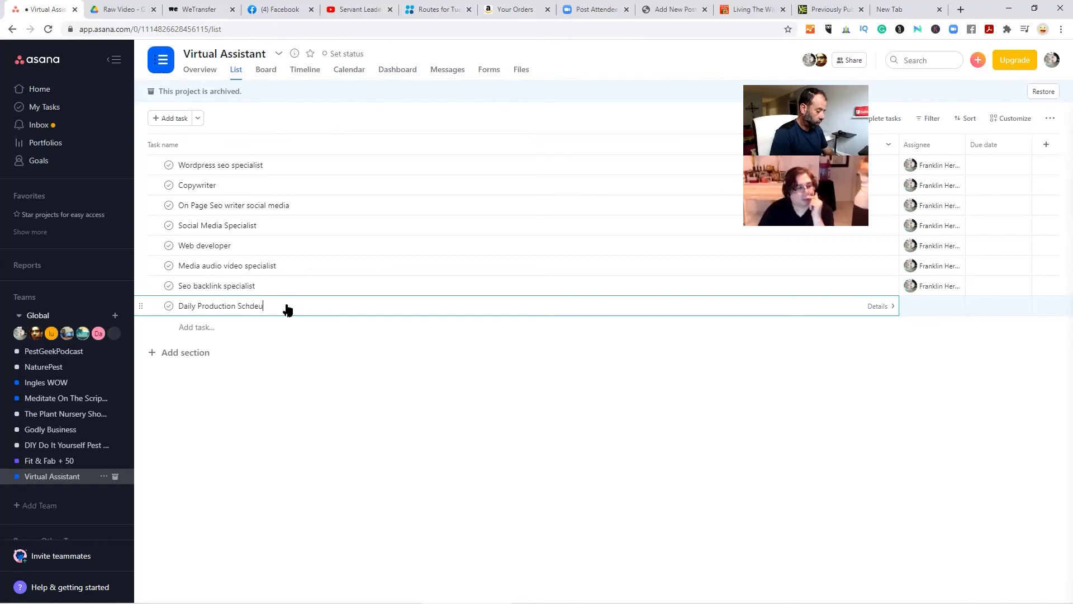
{"action": "key", "text": "BackSpace"}
{"action": "type", "text": "edule"}
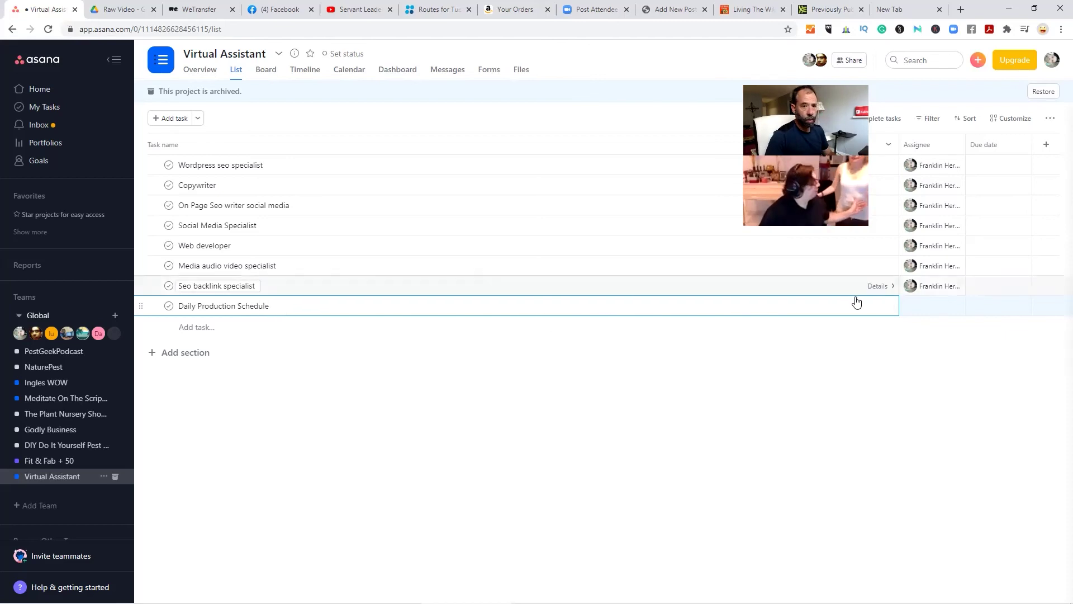
Paste the copied Creative Protocols schedule into the description of the "Daily Production Schedule" task
{"action": "left_click", "coordinate": [875, 307]}
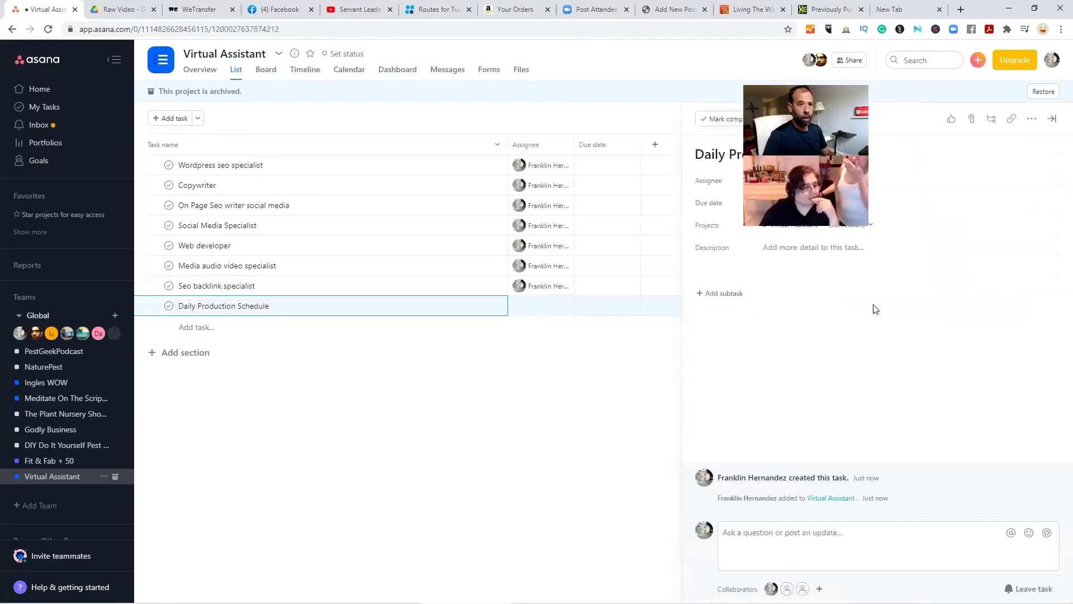
{"action": "left_click", "coordinate": [807, 247]}
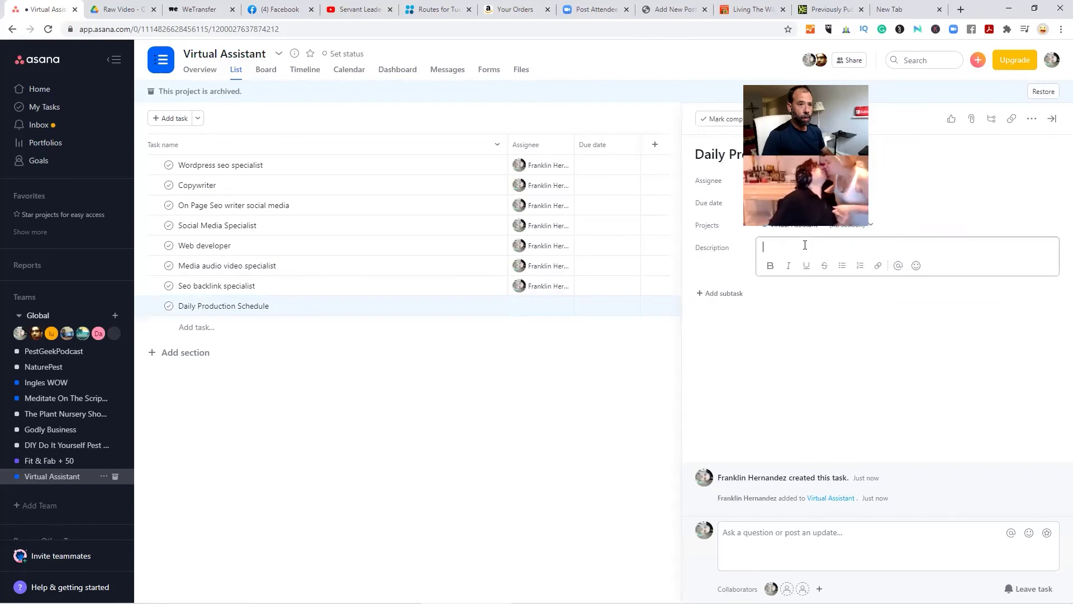
{"action": "type", "text": "NaturePest Video 1 – TikTok 2 – Instagram 3 – YouTube 4 – Facebook  Pest Geek Academy 1 – Thinktific 2 – 5 Minute Video On A – Instagram B – YouTube C – Facebook D – 1 Min Tiktok Upload a PPT Slide To Slidshare"}
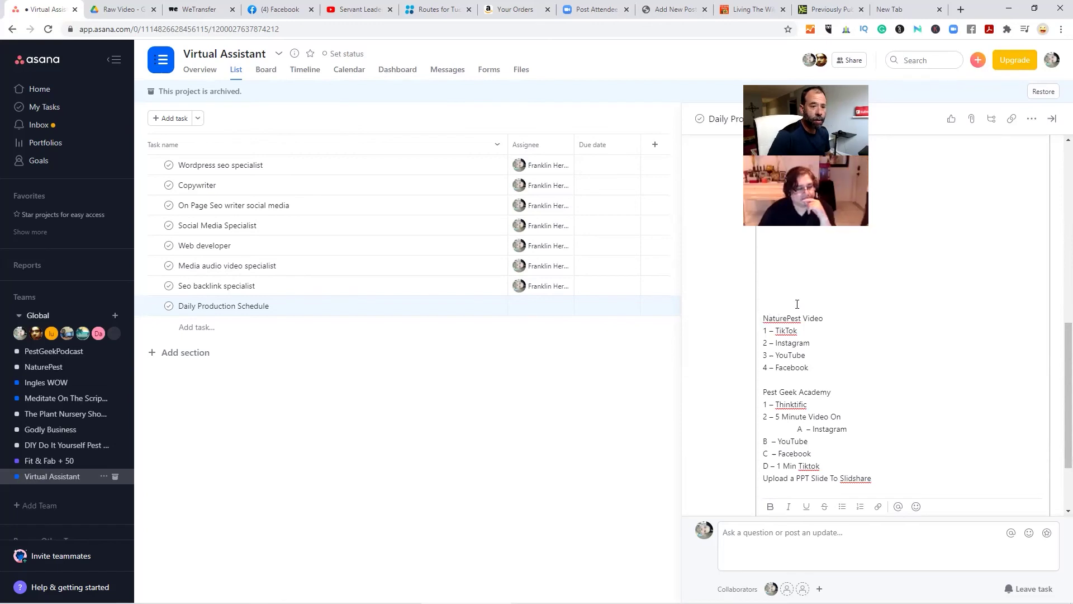
Remove the extra blank lines between the "Friday Blue Chair Chronicles" and "NaturePest Video" sections of the task description
{"action": "left_click_drag", "start_coordinate": [1056, 331], "coordinate": [1056, 302]}
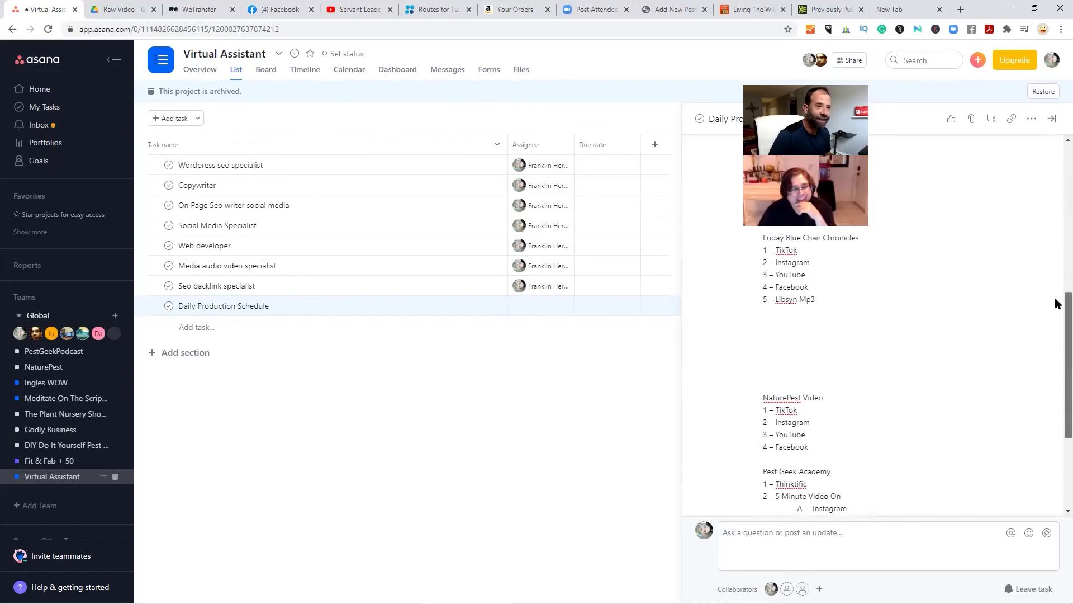
{"action": "left_click", "coordinate": [770, 344]}
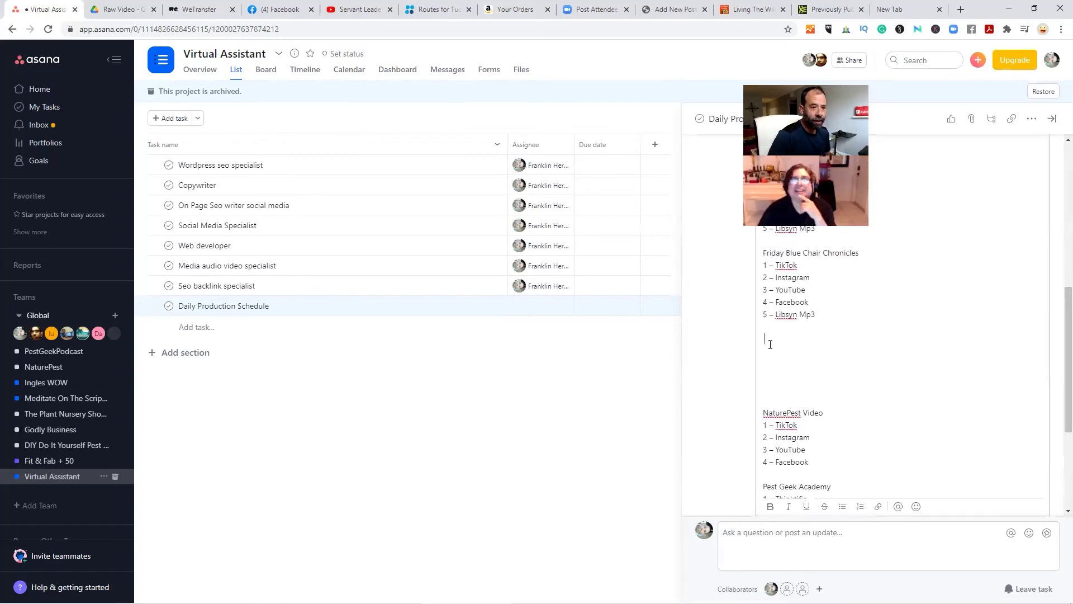
{"action": "key", "text": "Delete"}
{"action": "key", "text": "Delete"}
{"action": "key", "text": "Delete"}
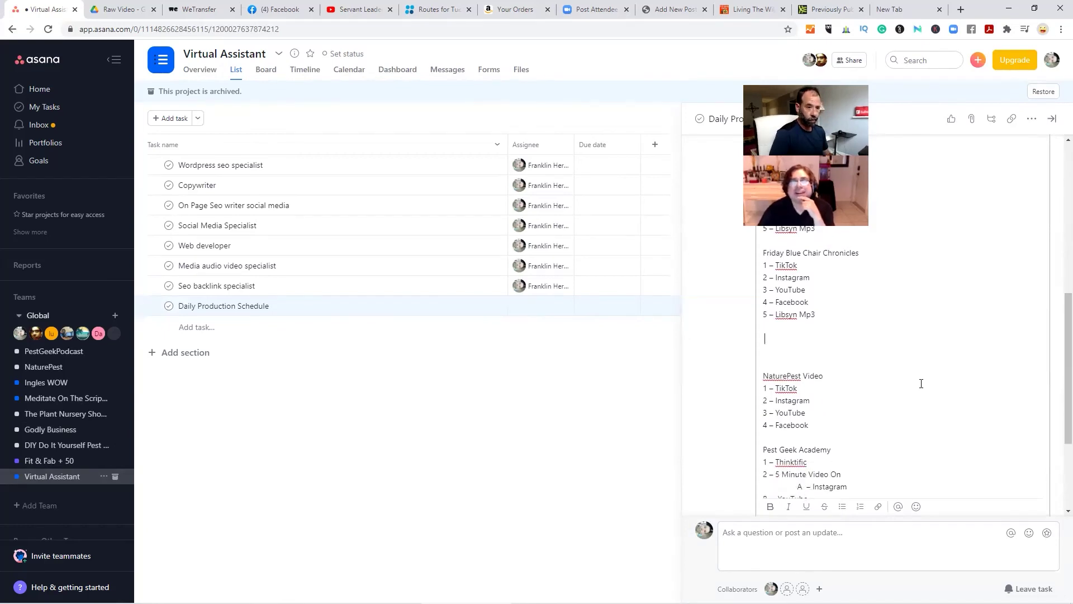
{"action": "key", "text": "Delete"}
{"action": "key", "text": "Delete"}
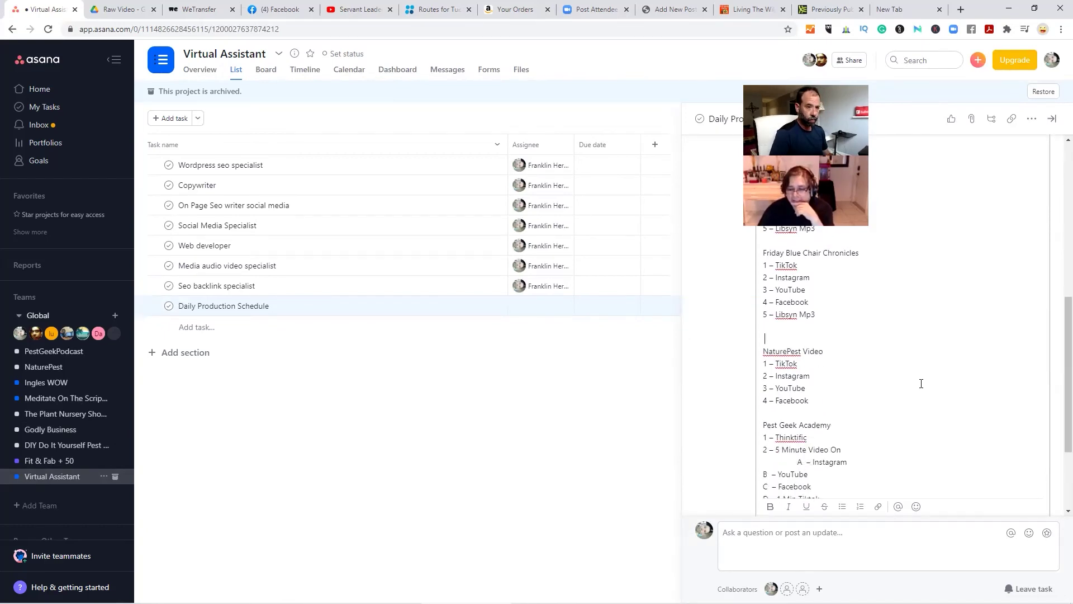
Add the heading "As Needed" directly above "NaturePest Video" in the description and close the task details
{"action": "type", "text": "As "}
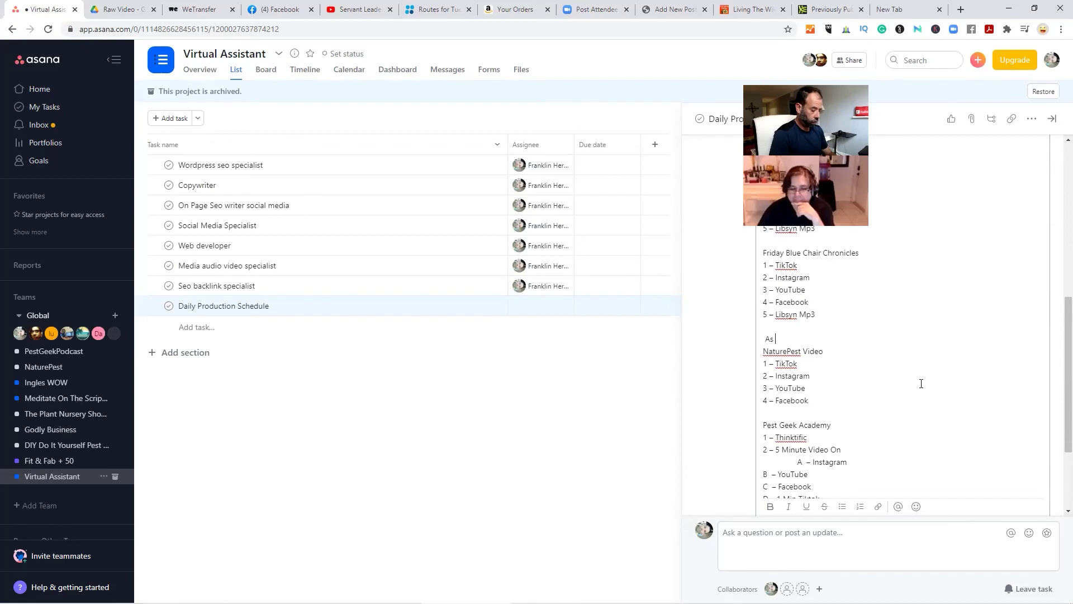
{"action": "type", "text": "Needed"}
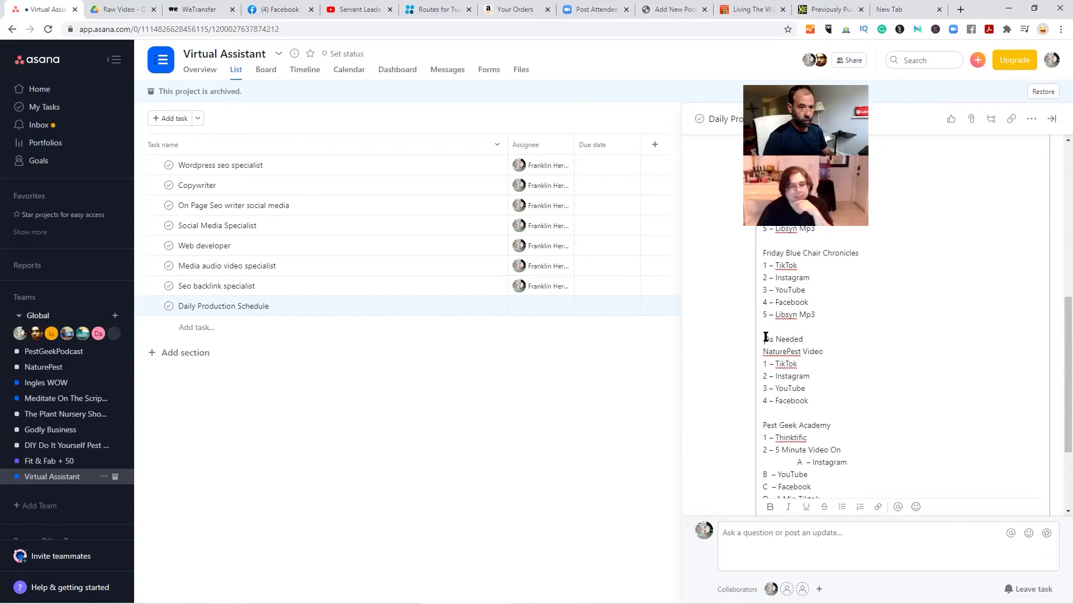
{"action": "left_click", "coordinate": [565, 446]}
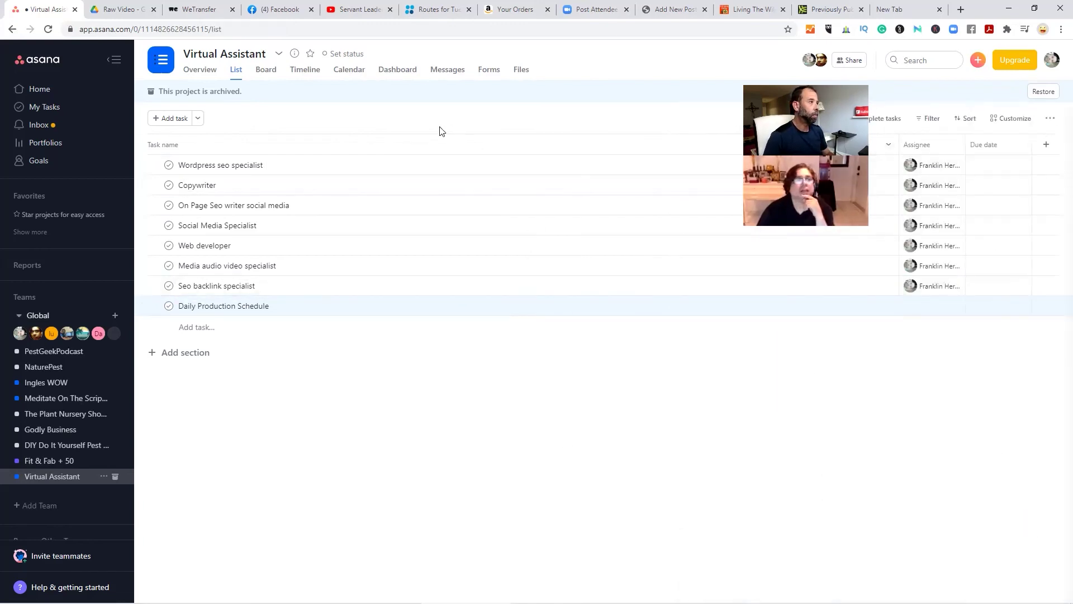
Assign the "Daily Production Schedule" task to the other project member and set its due date to March 8, 2021
{"action": "left_click", "coordinate": [877, 307]}
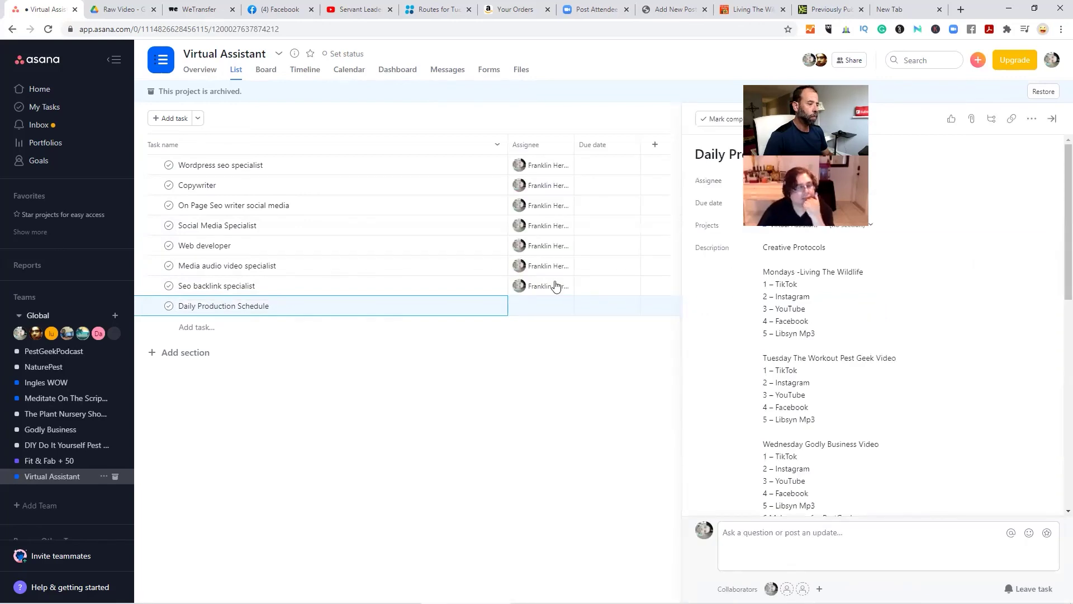
{"action": "left_click", "coordinate": [553, 306]}
{"action": "left_click", "coordinate": [558, 351]}
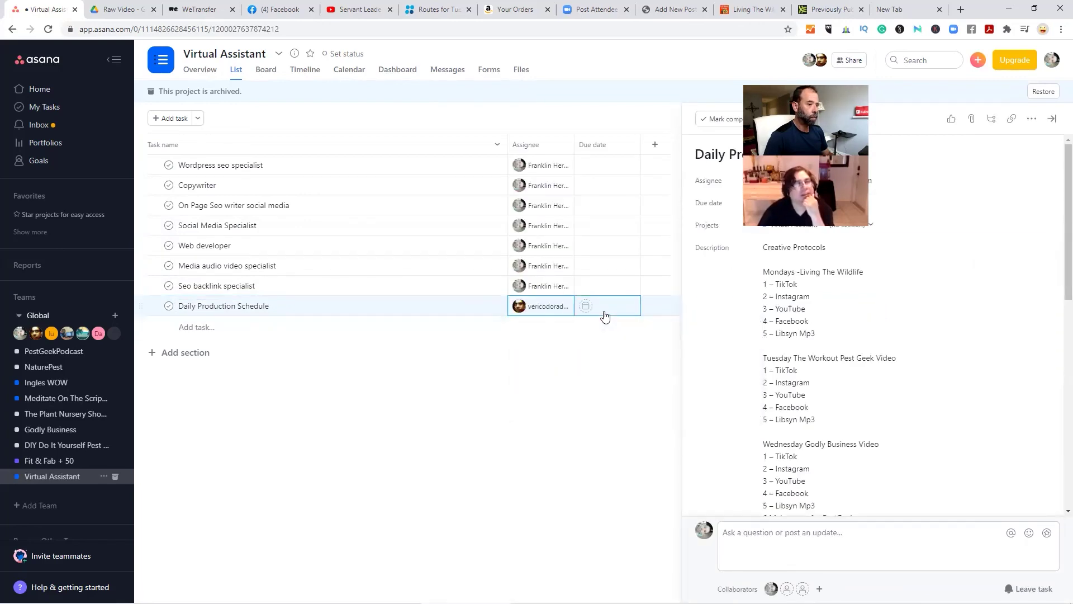
{"action": "left_click", "coordinate": [605, 313]}
{"action": "left_click", "coordinate": [615, 406]}
{"action": "left_click", "coordinate": [554, 376]}
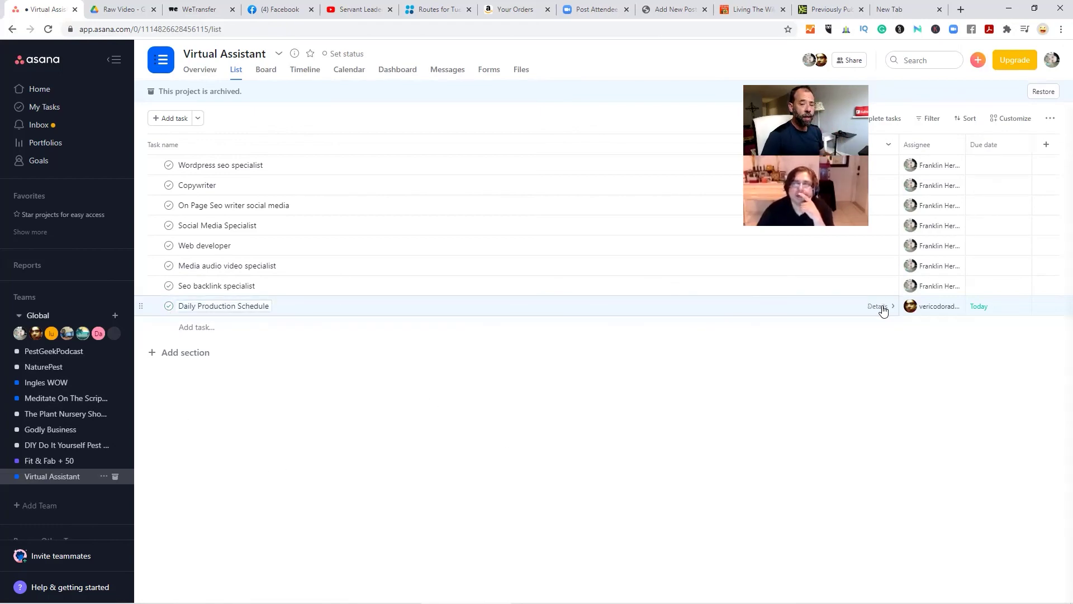
Make the "Daily Production Schedule" task repeat weekly on every day from Monday through Saturday
{"action": "left_click", "coordinate": [878, 307]}
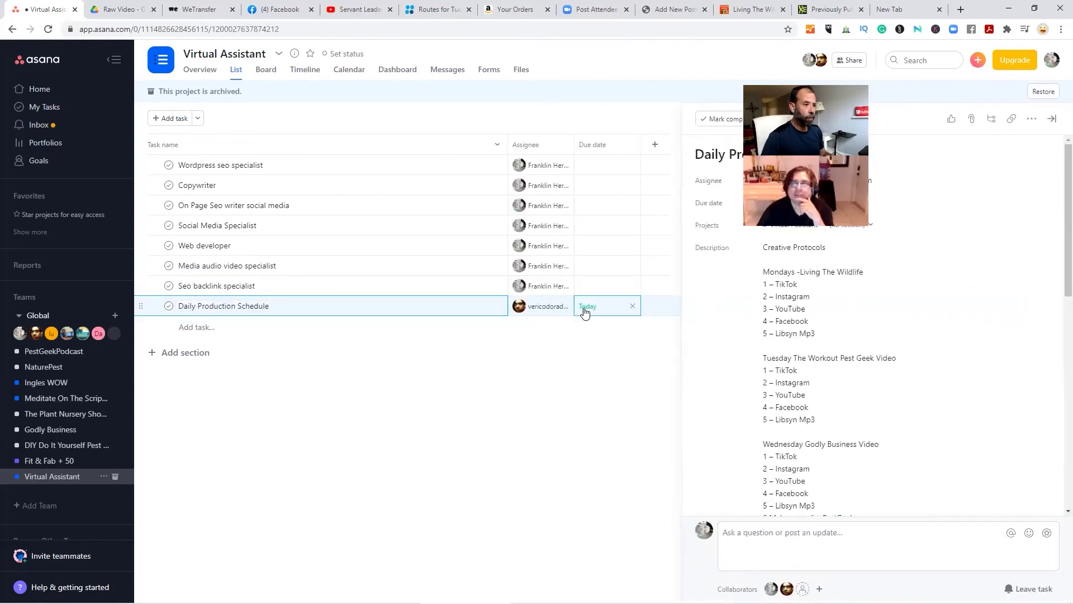
{"action": "left_click", "coordinate": [584, 312]}
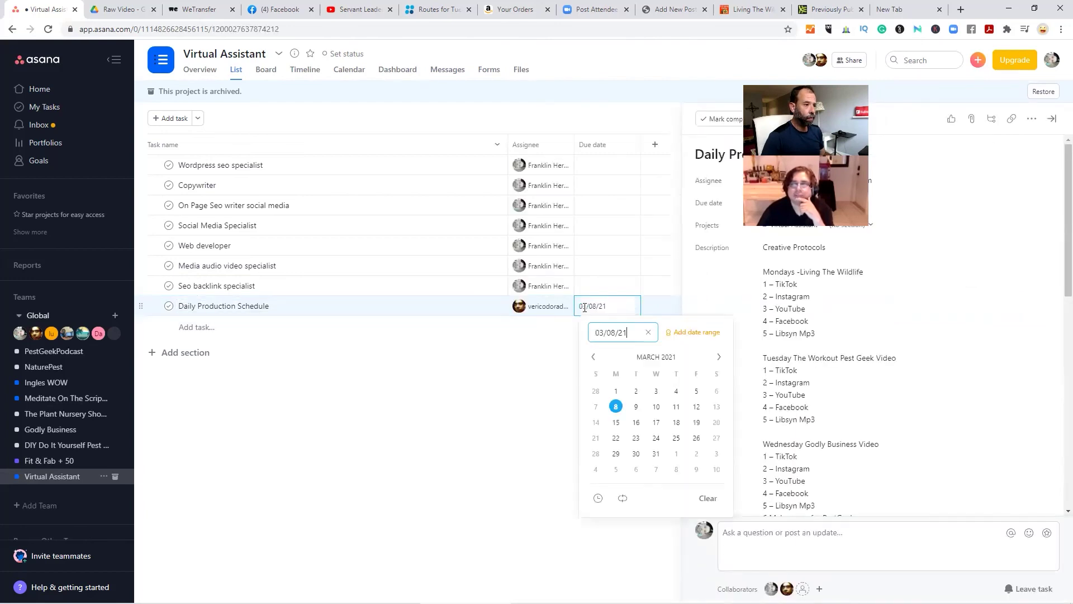
{"action": "left_click", "coordinate": [620, 499]}
{"action": "left_click", "coordinate": [635, 529]}
{"action": "left_click", "coordinate": [658, 528]}
{"action": "left_click", "coordinate": [678, 528]}
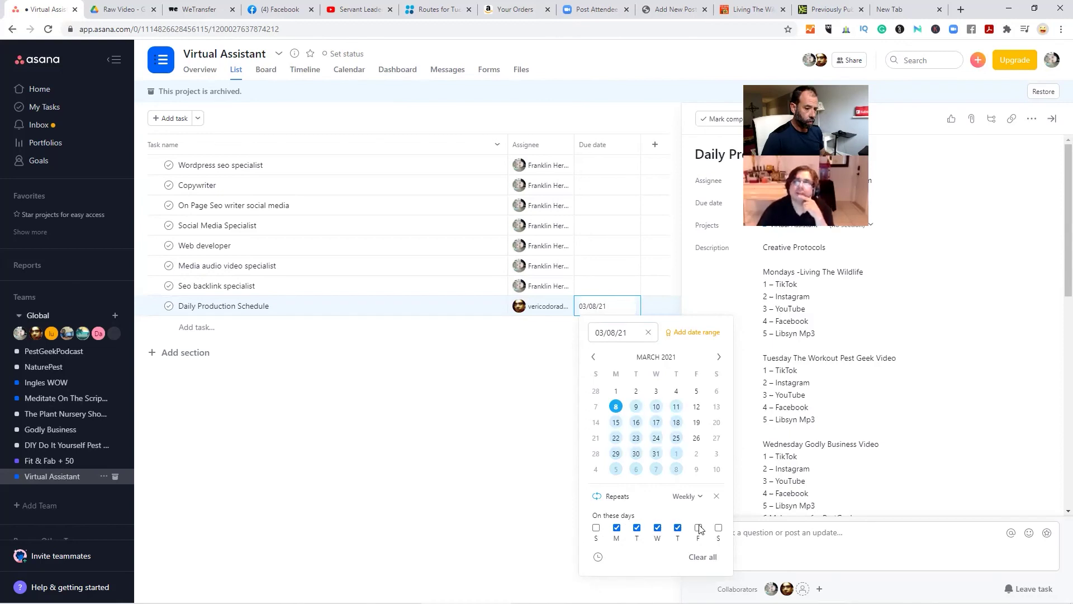
{"action": "left_click", "coordinate": [698, 528]}
{"action": "left_click", "coordinate": [718, 527]}
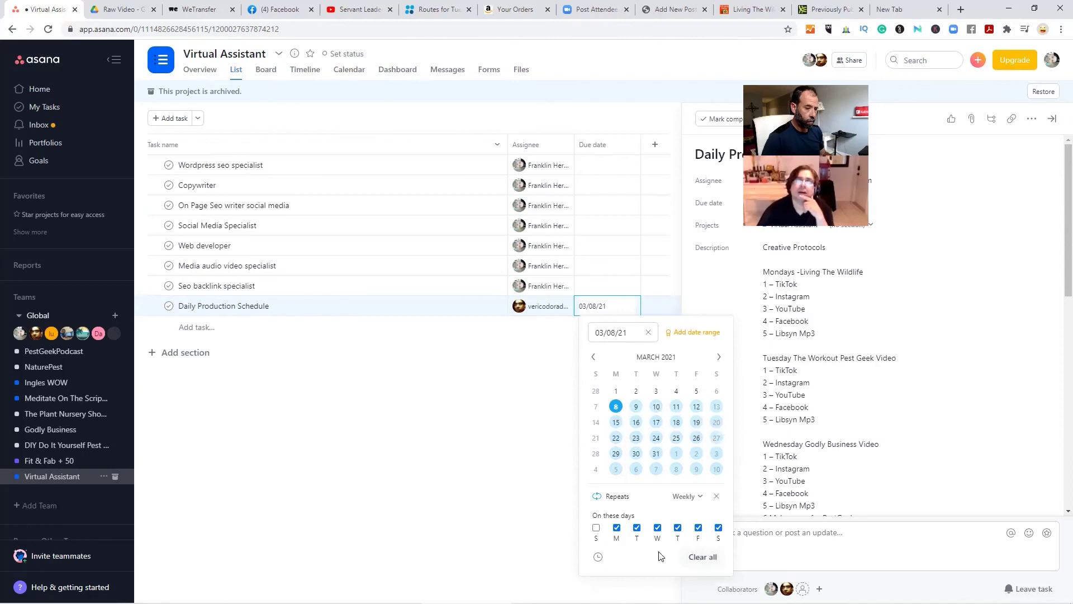
{"action": "left_click", "coordinate": [558, 378]}
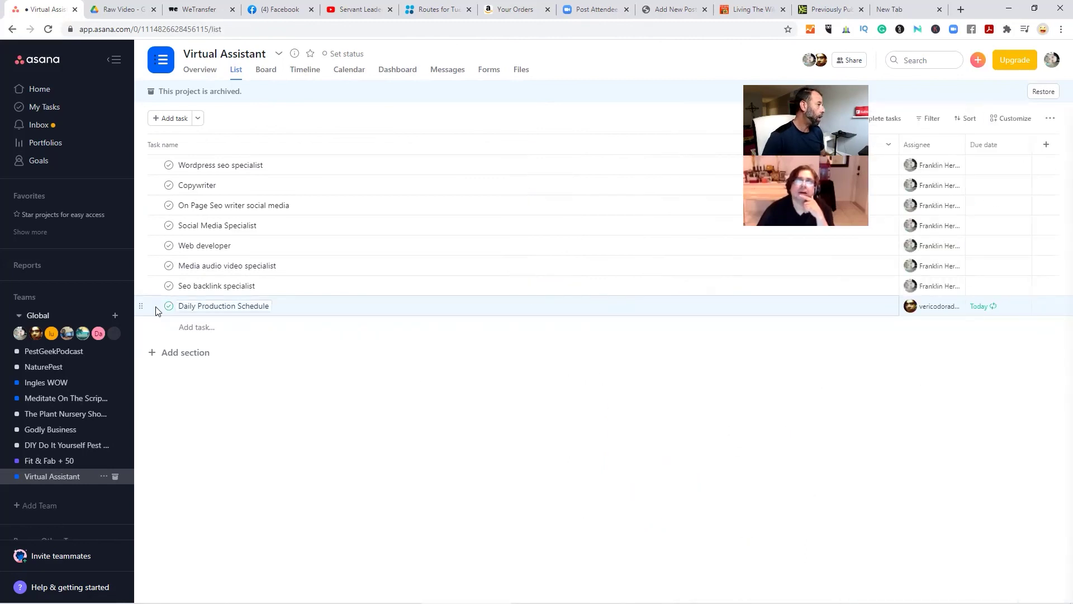
Move the "Daily Production Schedule" task to the top of the list, above "Wordpress seo specialist"
{"action": "left_click_drag", "start_coordinate": [156, 307], "coordinate": [149, 143]}
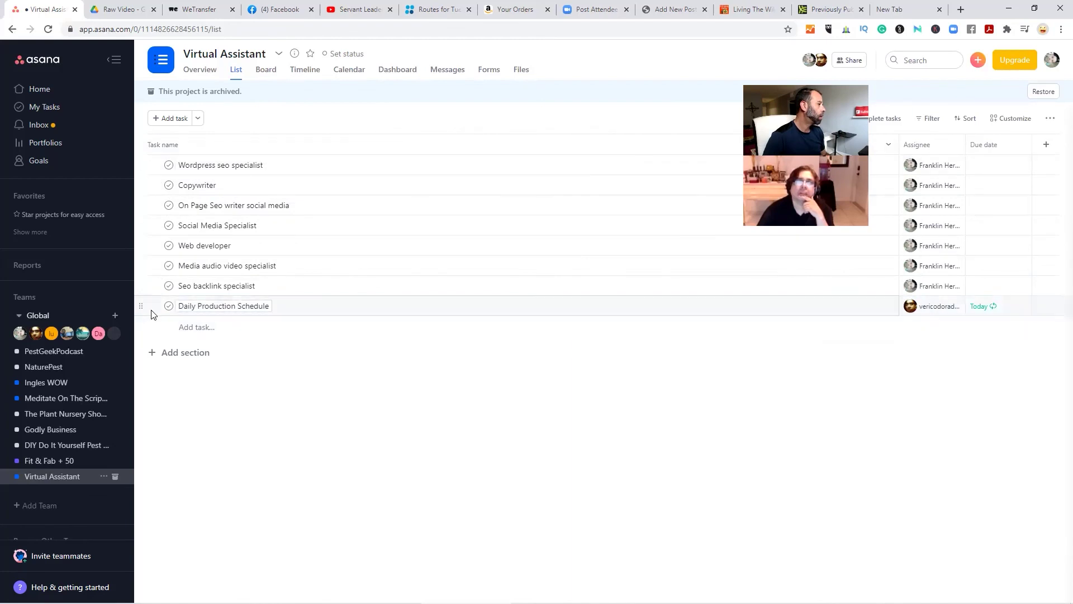
{"action": "left_click_drag", "start_coordinate": [148, 294], "coordinate": [145, 161]}
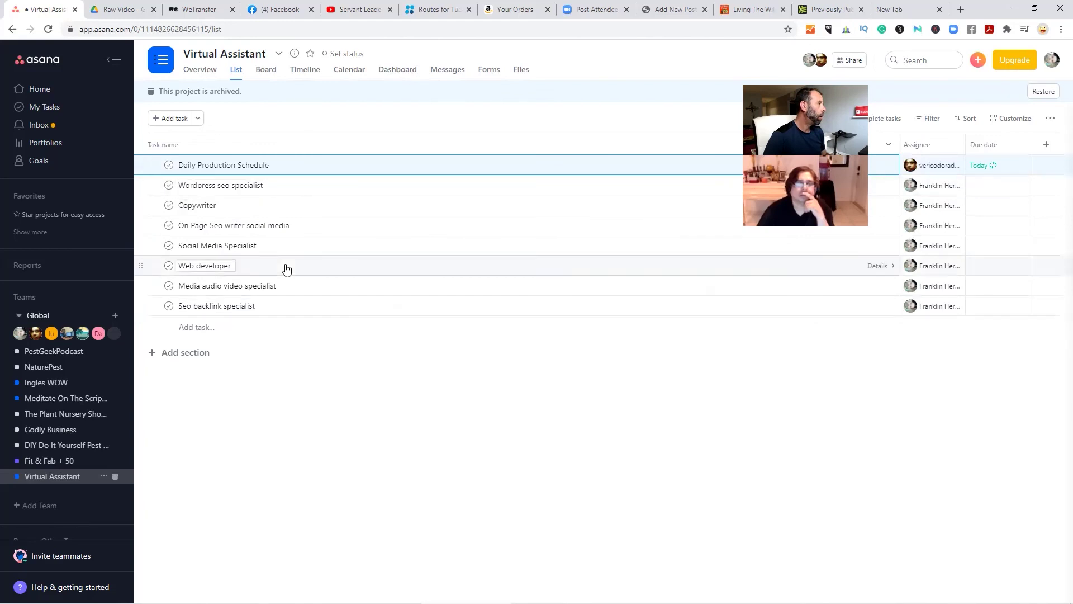